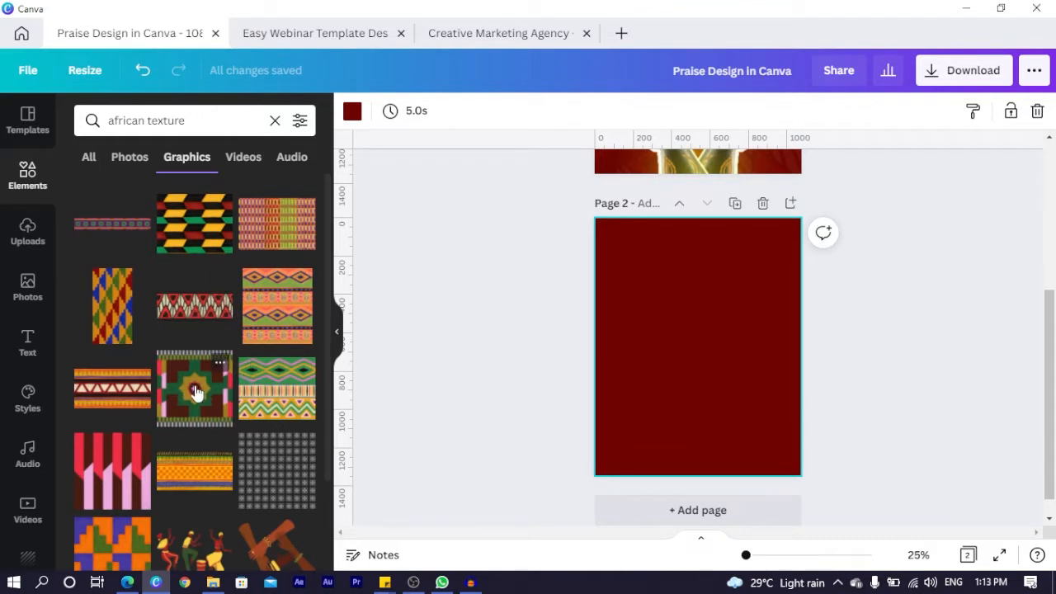
Step: Add the red triangle African pattern graphic to page 2 and stack three copies of it from the page's upper edge down
click(196, 320)
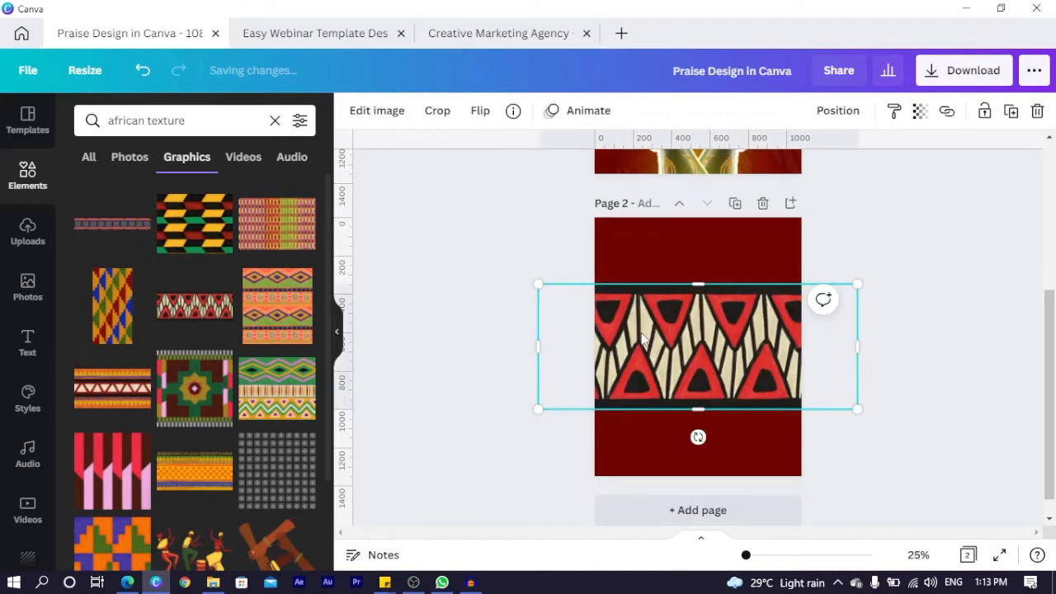
scroll(705, 394, up, 1)
drag(705, 394, 699, 369)
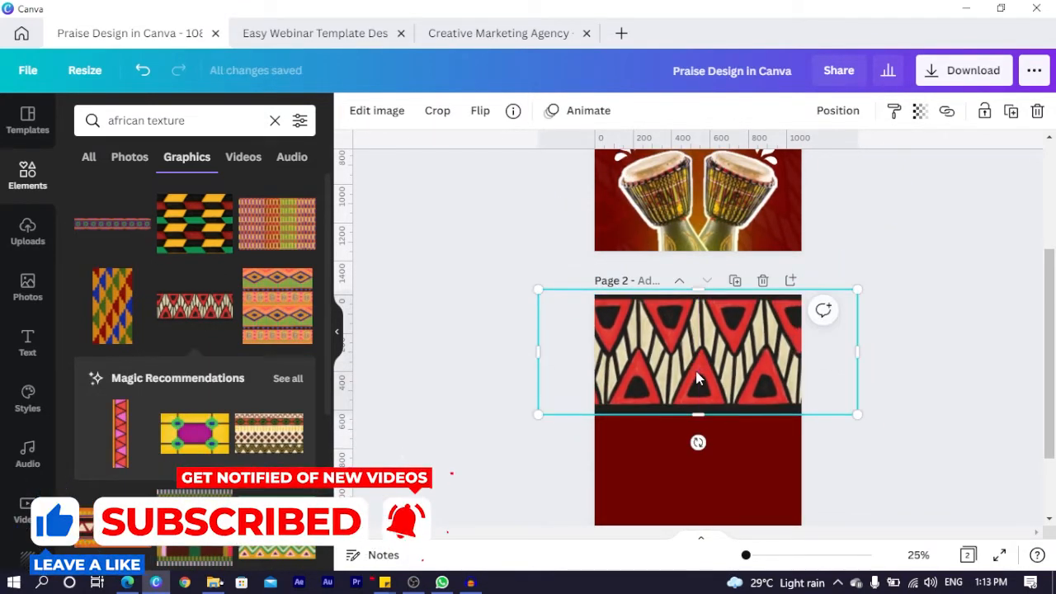
scroll(676, 320, down, 1)
drag(686, 277, 691, 489)
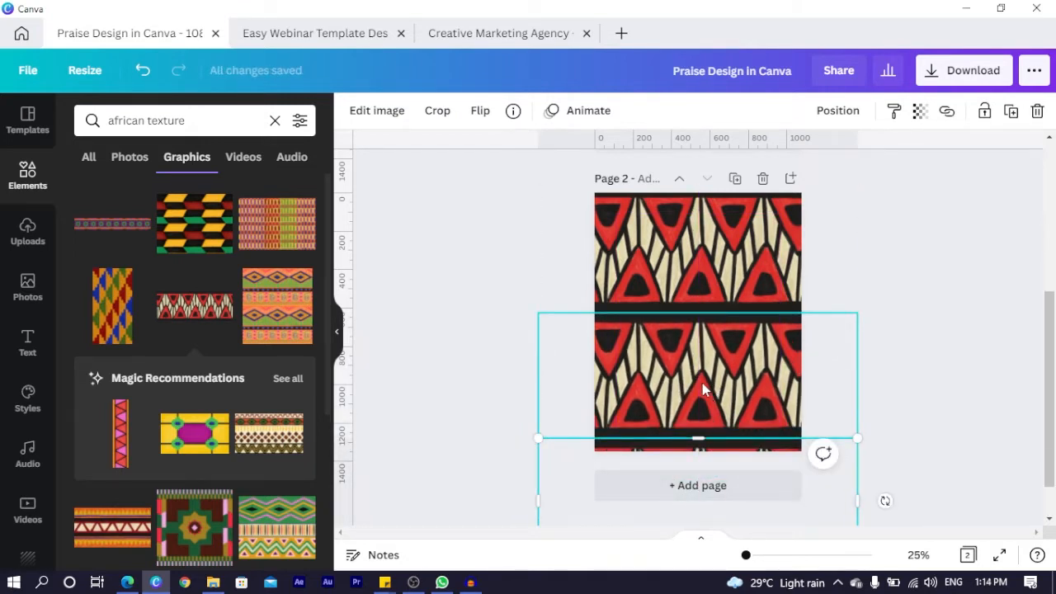
Step: Shift all three pattern strips up together so the stack stays centred over the whole of page 2
shift+click(702, 381)
shift+click(710, 270)
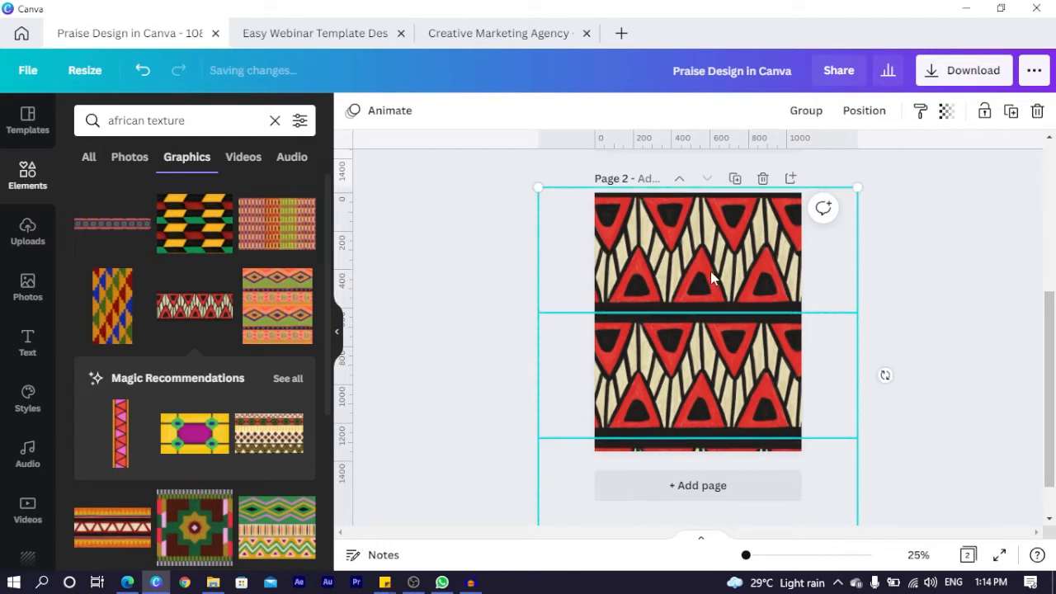
drag(672, 356, 681, 310)
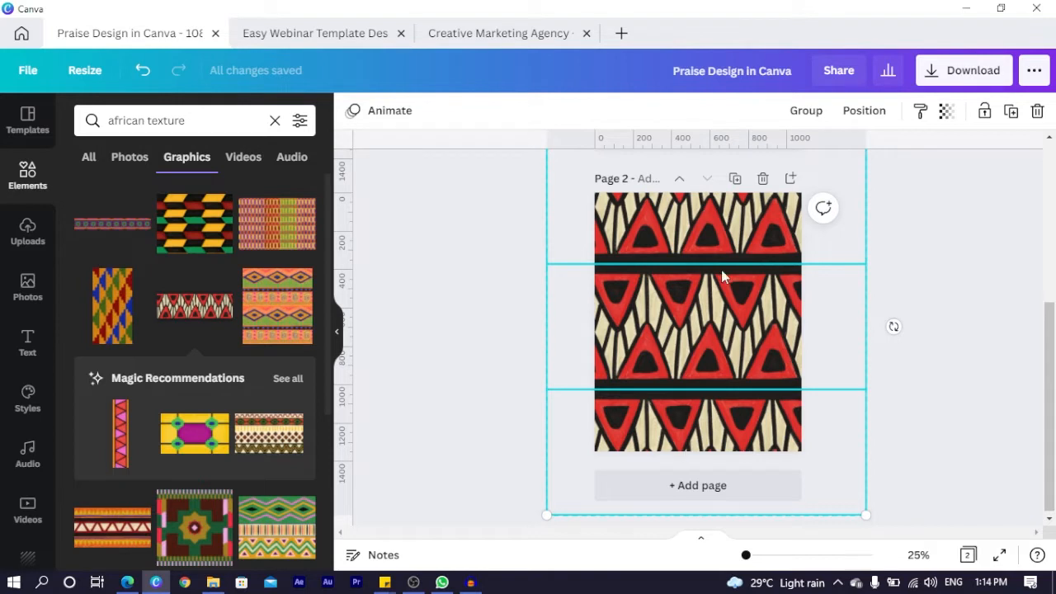
click(510, 357)
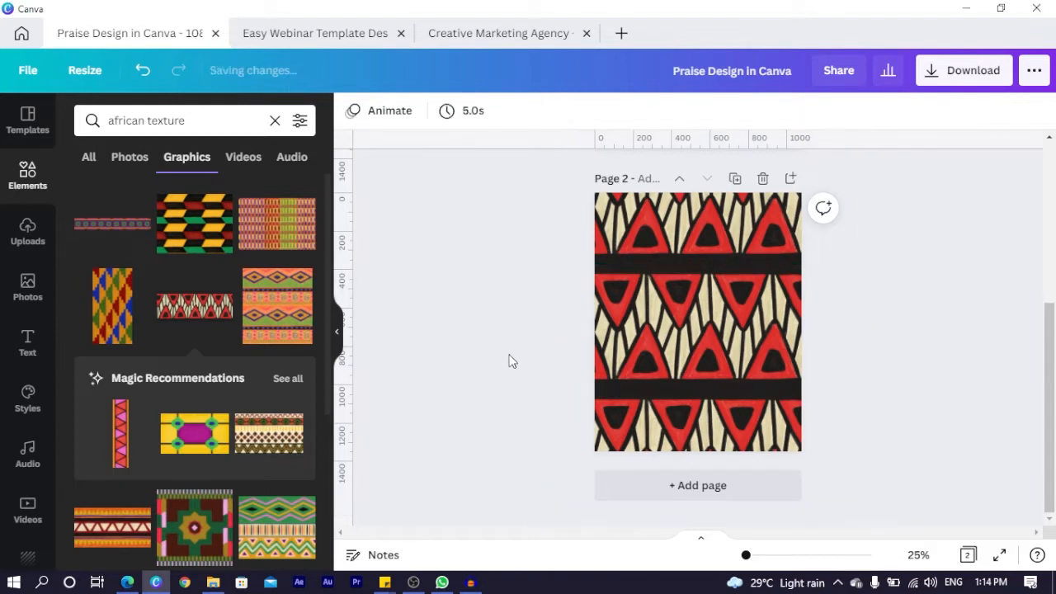
Step: Group the three pattern strips and rotate the group to -25°
click(669, 442)
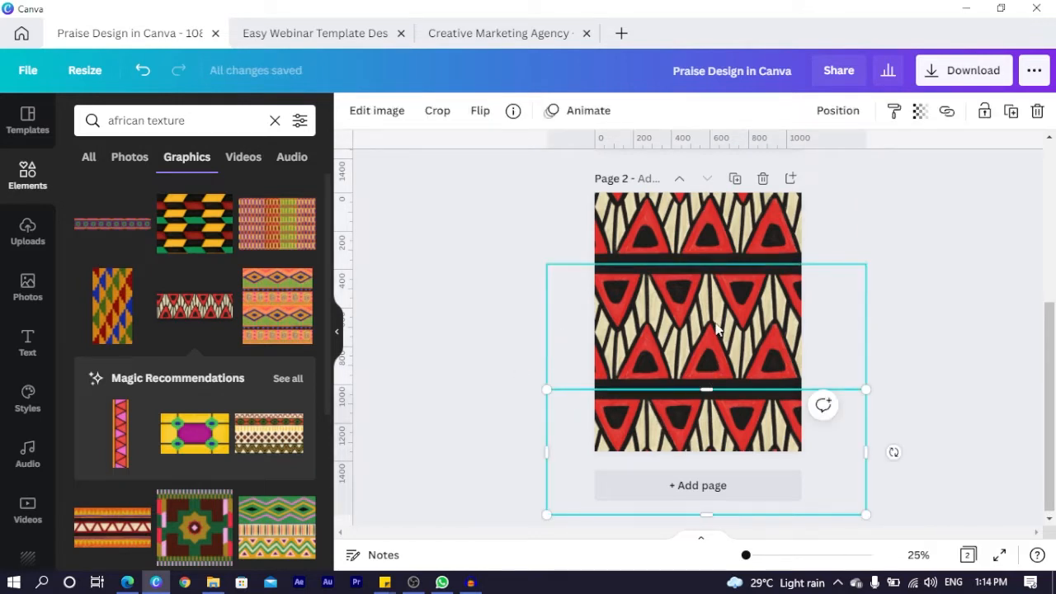
shift+click(716, 326)
shift+click(792, 208)
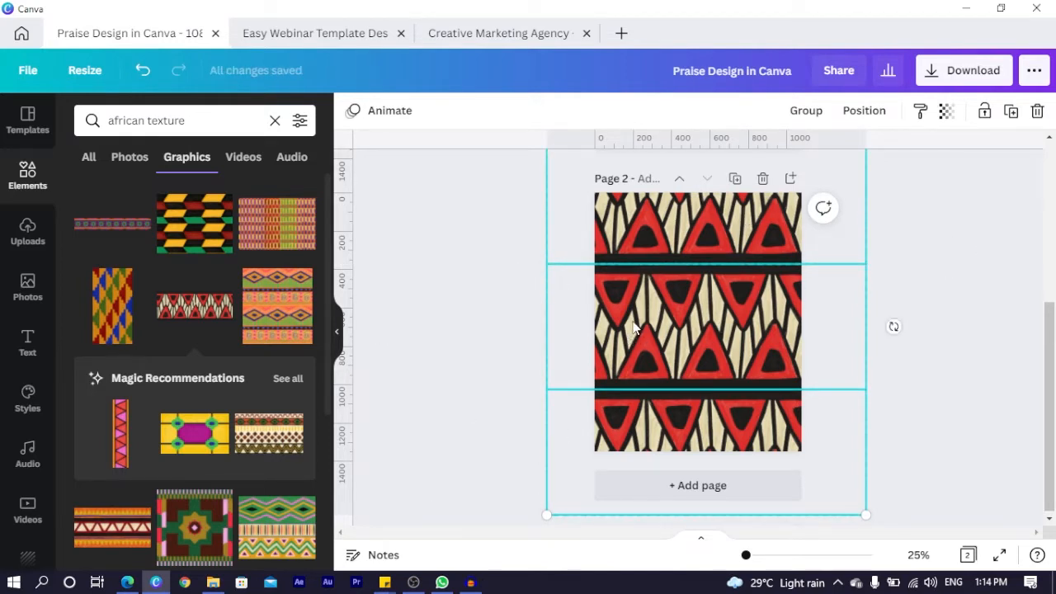
click(804, 113)
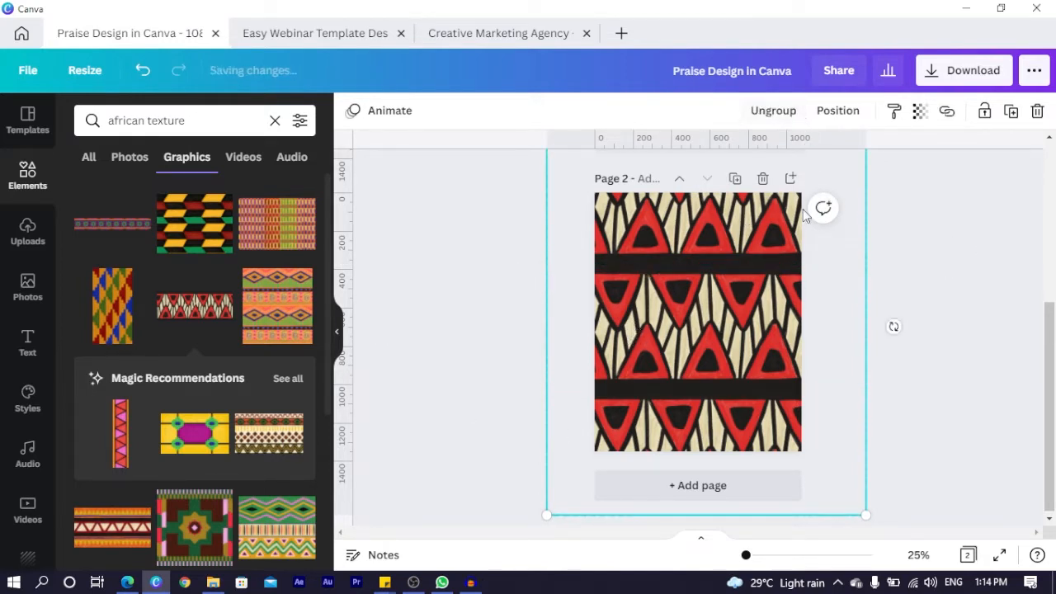
drag(894, 328, 943, 220)
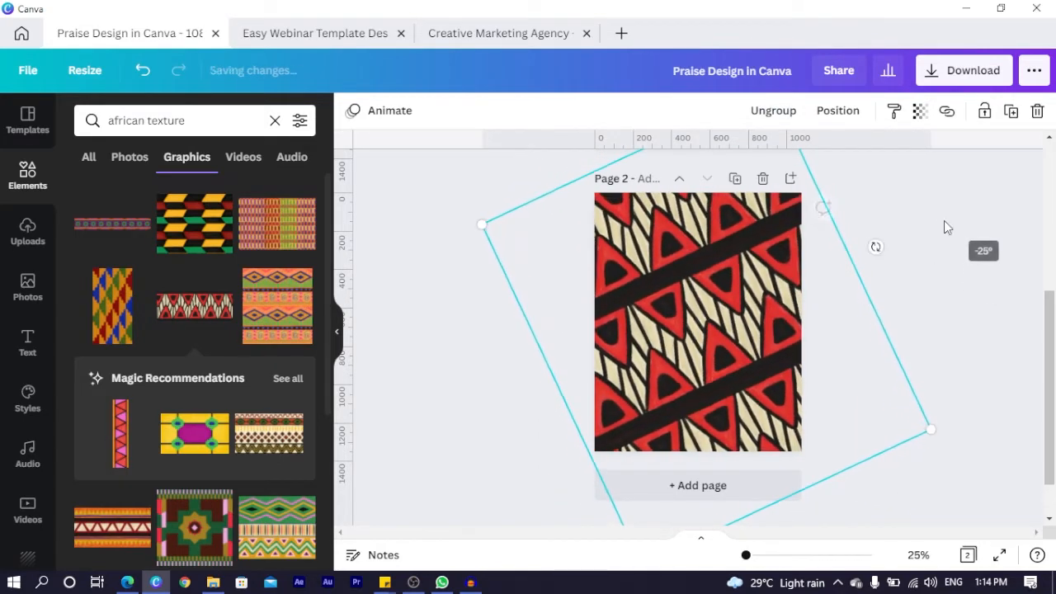
Step: Move the pattern group aside to check the page background's colour code, and put the group back over the page
drag(734, 283, 808, 239)
click(746, 237)
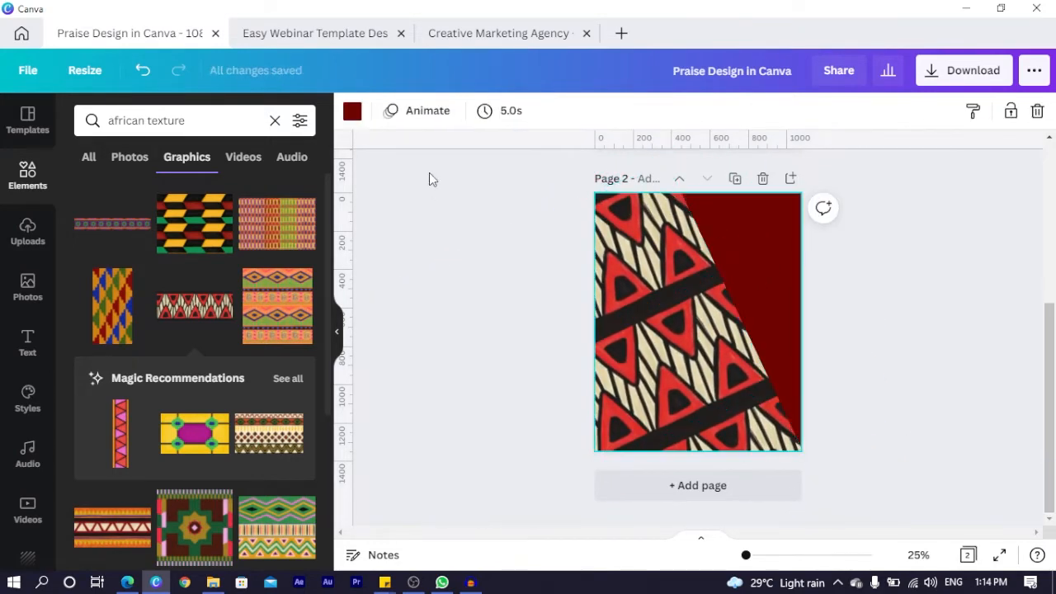
click(352, 112)
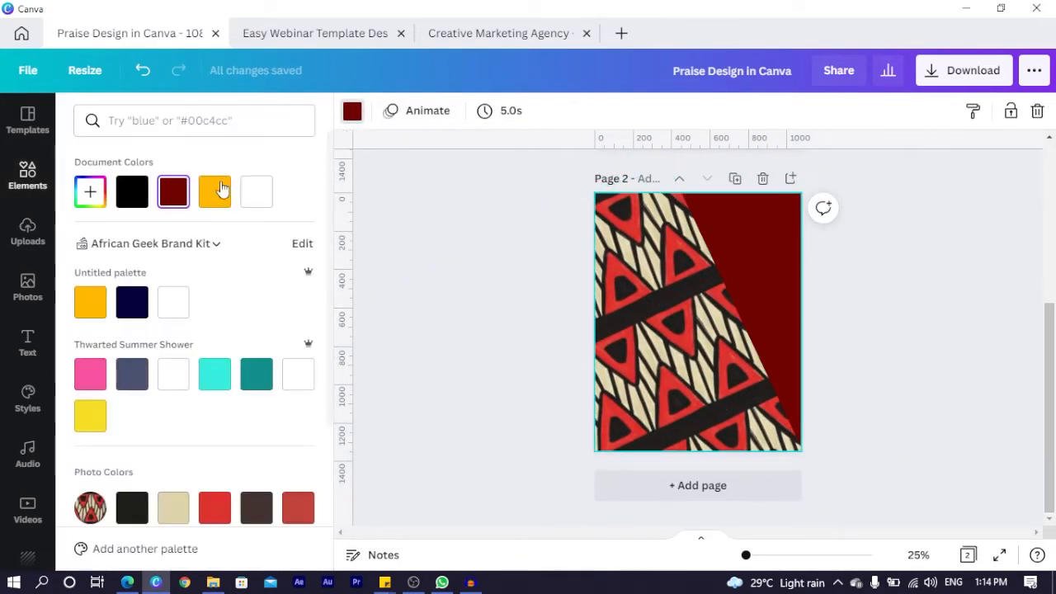
click(90, 191)
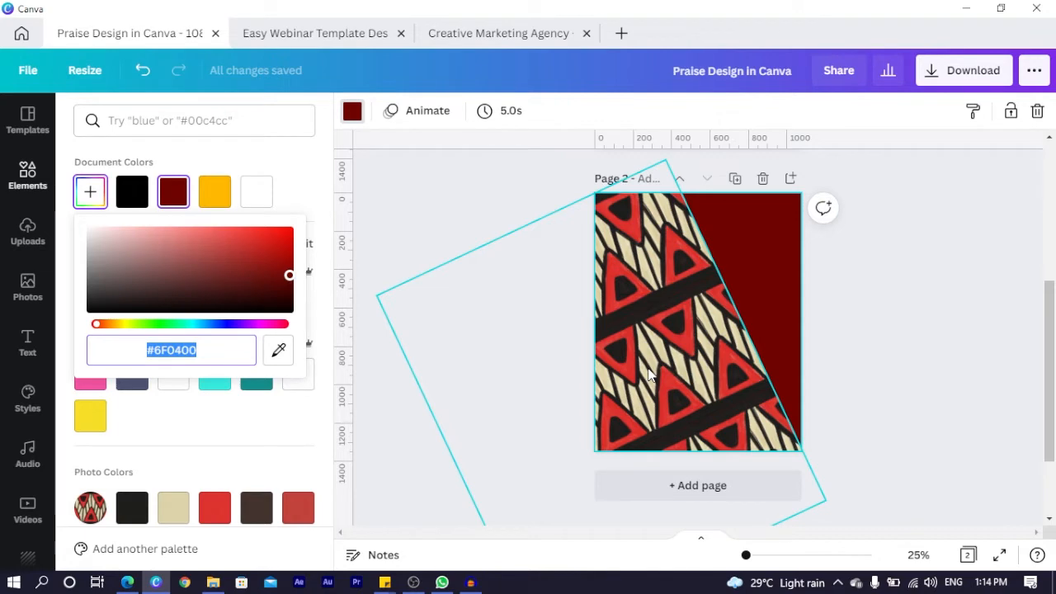
drag(653, 369, 752, 297)
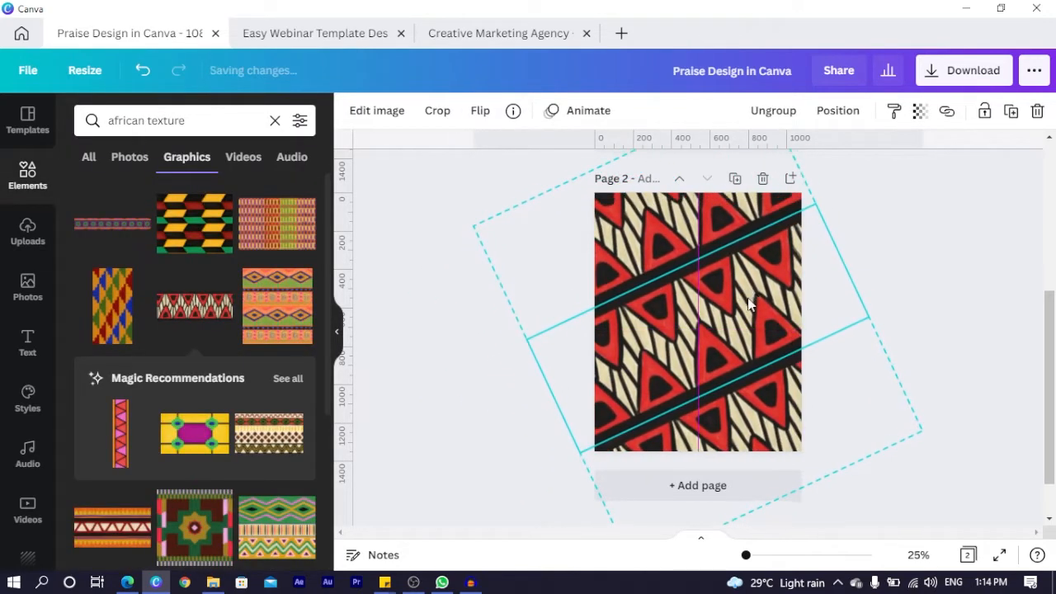
Step: Set the transparency of the middle pattern strip to 6
click(919, 110)
drag(868, 159, 781, 195)
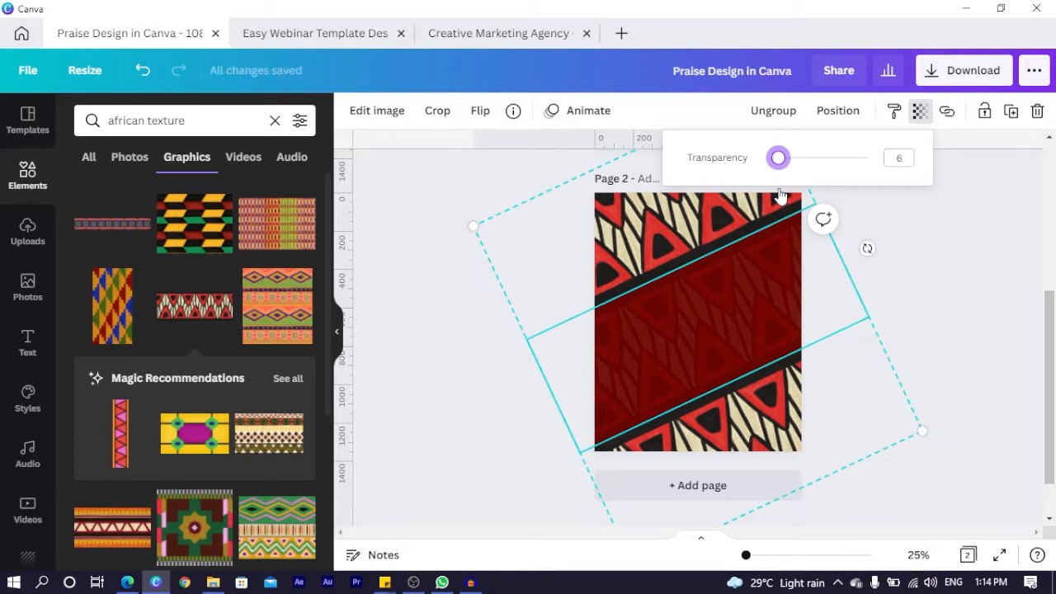
click(894, 159)
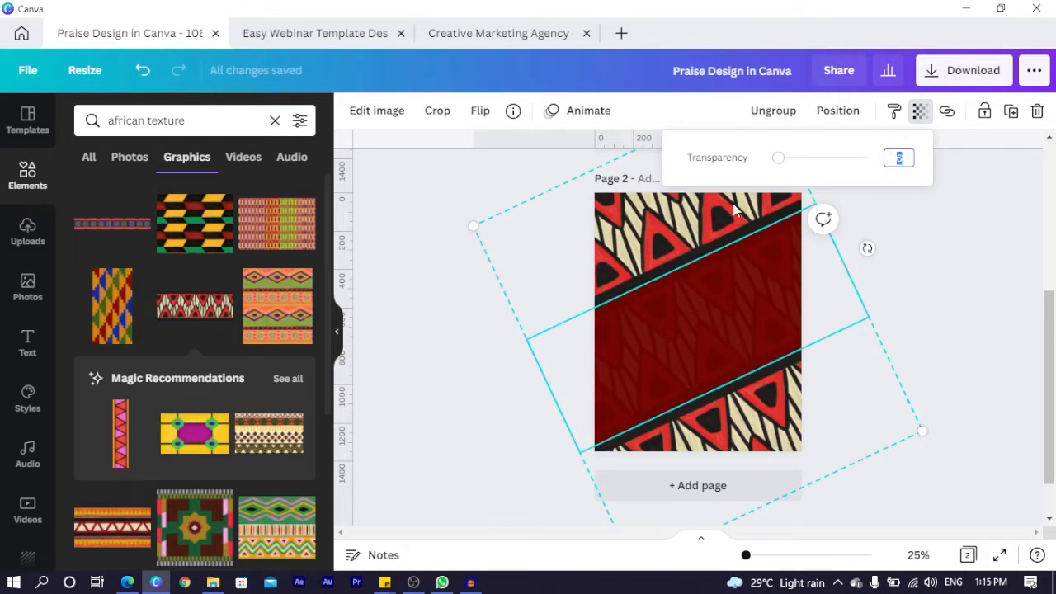
Step: Set the transparency of the uppermost pattern strip to 6
click(705, 223)
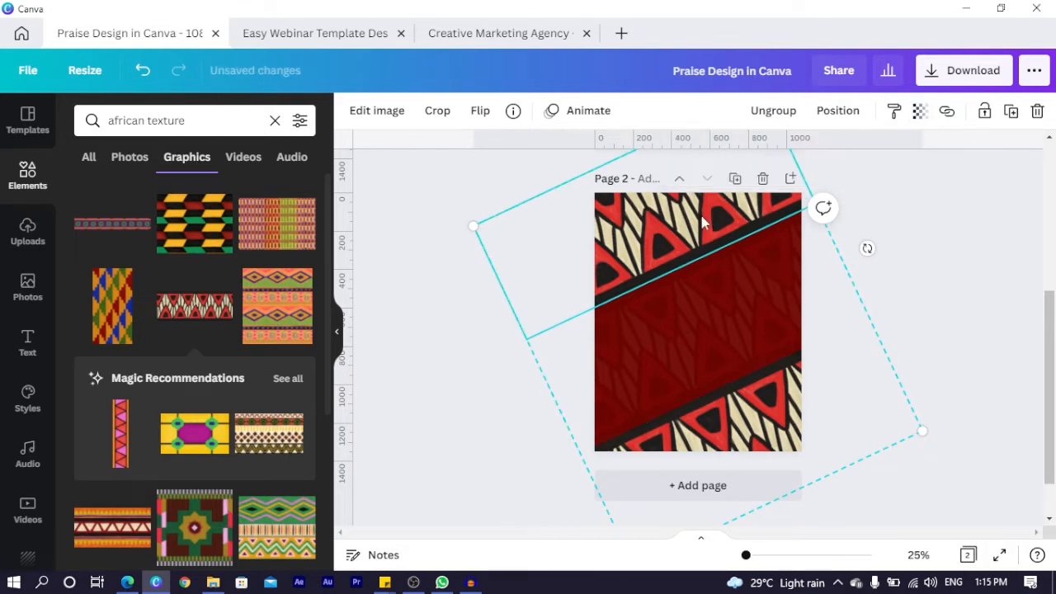
click(917, 116)
double_click(901, 158)
text(6)
key(Return)
Step: Set the transparency of the lowest pattern strip to 6 and deselect it
click(760, 430)
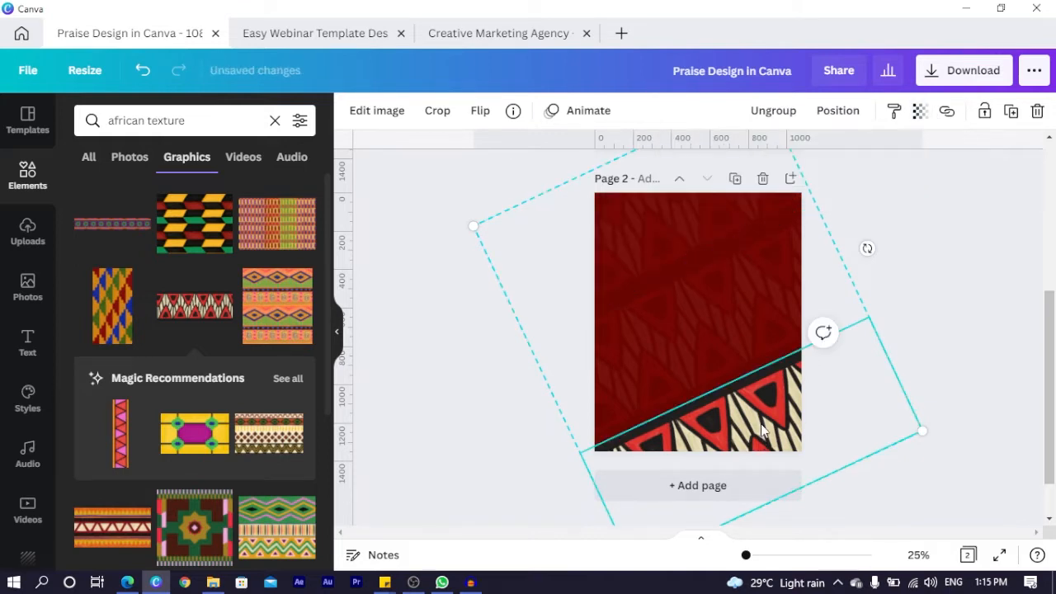
click(919, 111)
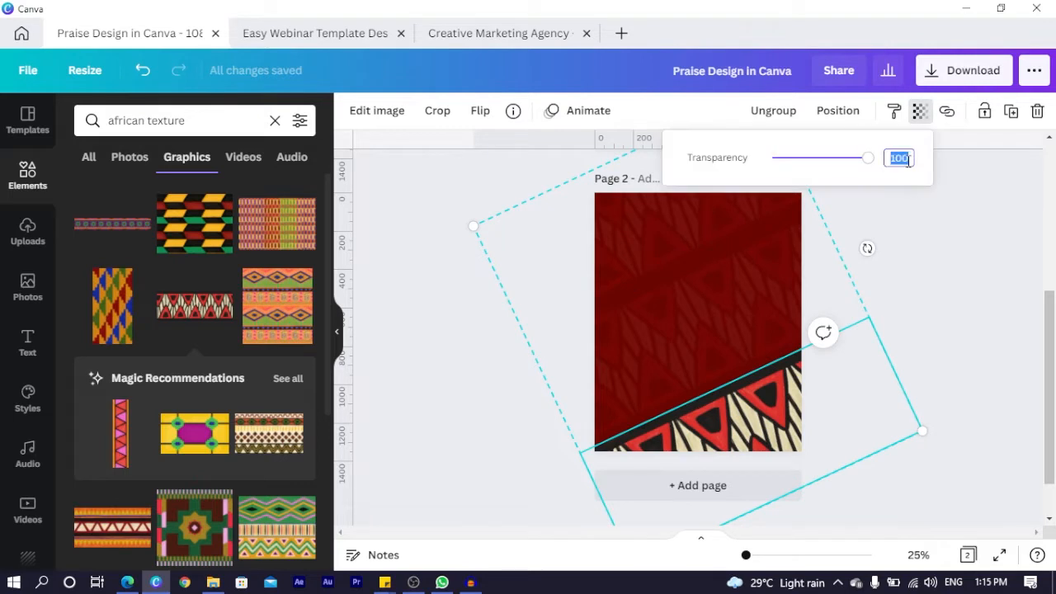
text(6)
key(Return)
click(912, 268)
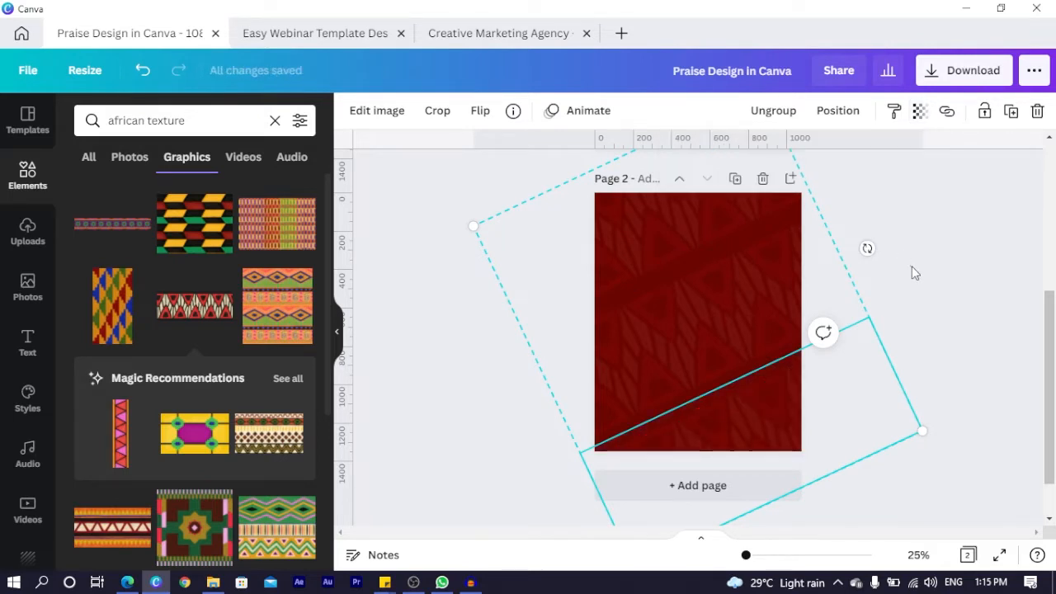
click(908, 265)
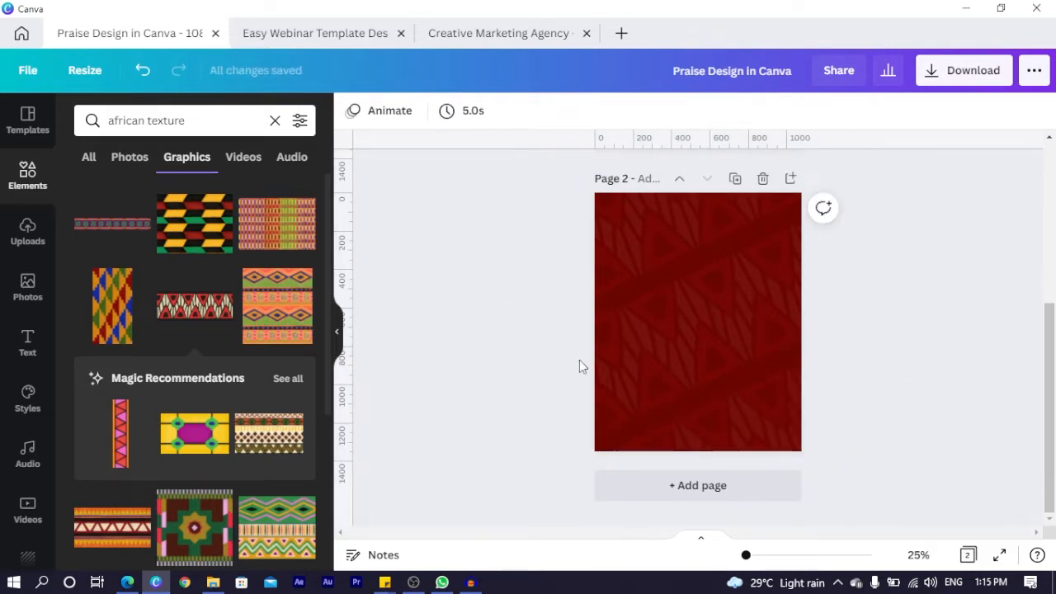
Step: Add a text box to page 2, move it slightly up and enlarge its text to about size 51.8
scroll(848, 337, up, 4)
scroll(938, 315, up, 1)
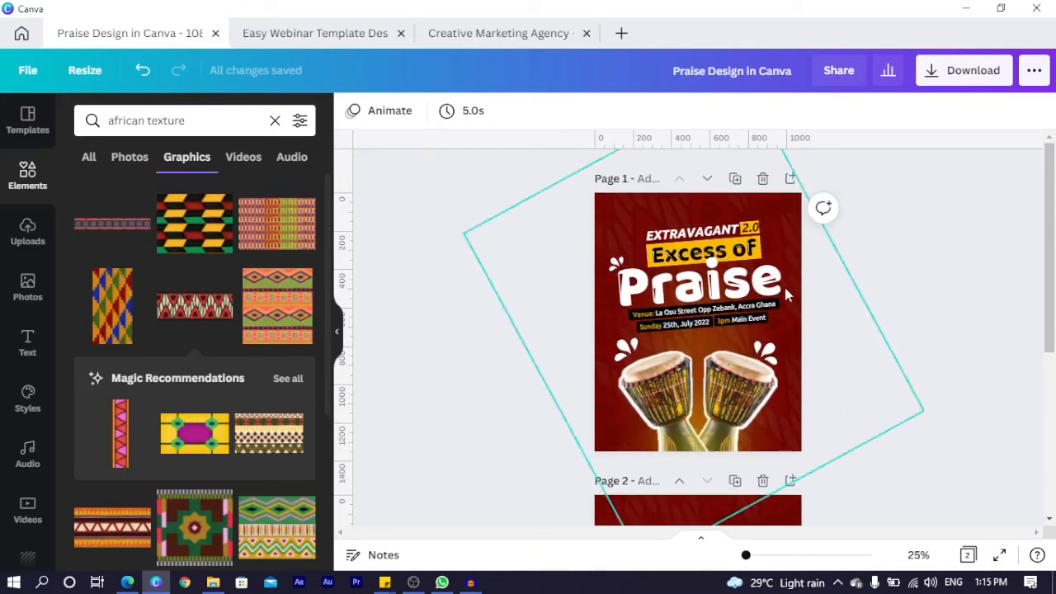
scroll(666, 288, down, 4)
click(666, 288)
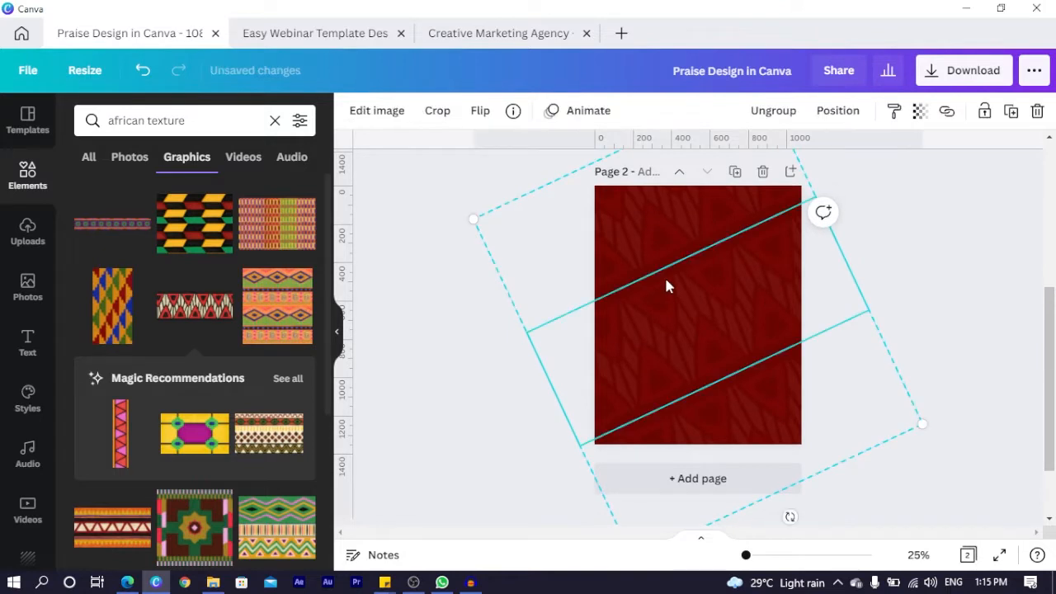
key(t)
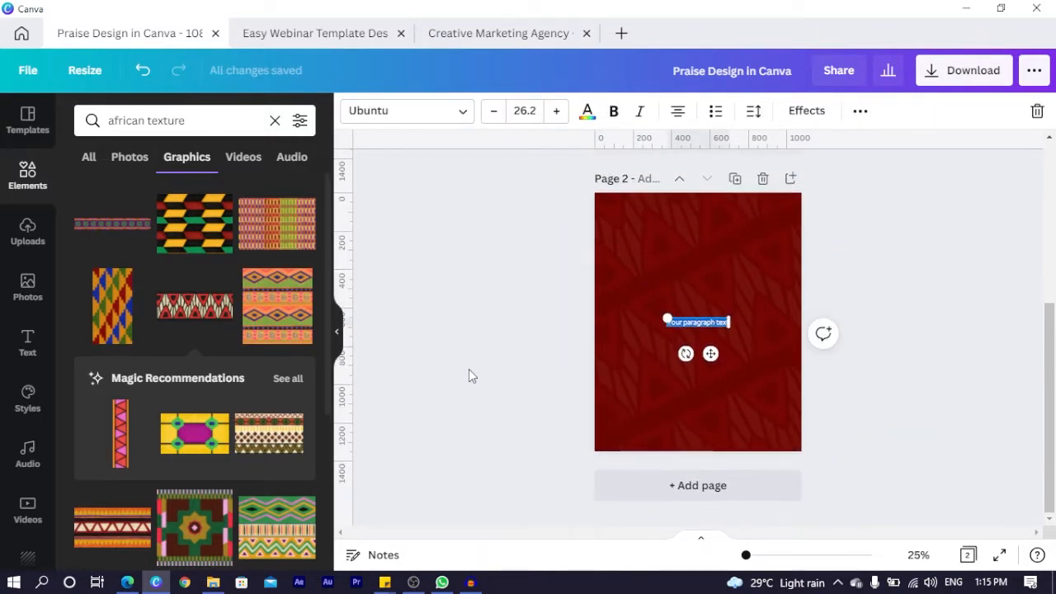
click(25, 346)
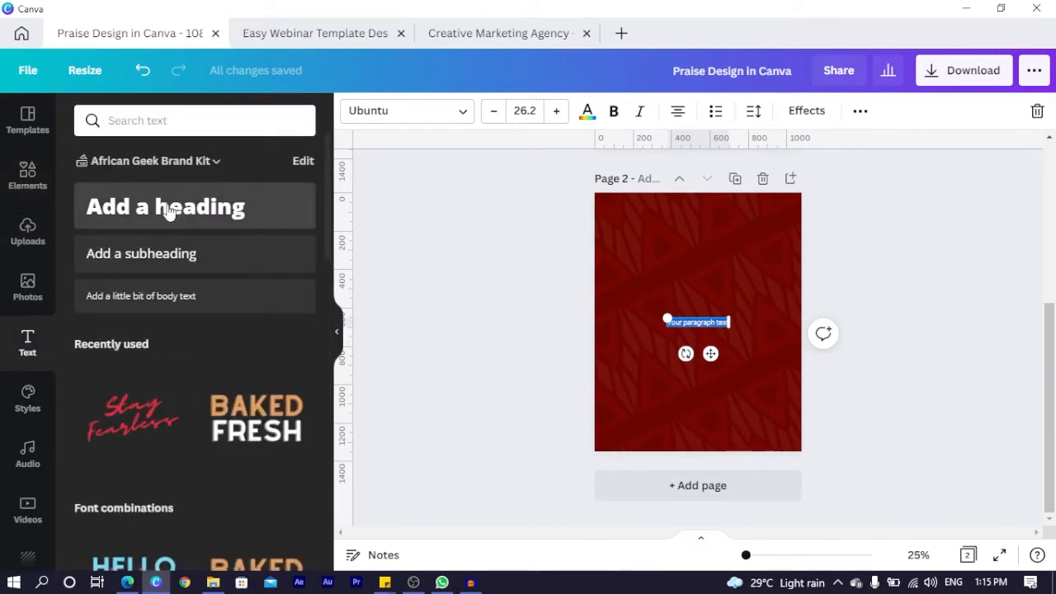
drag(710, 353, 717, 318)
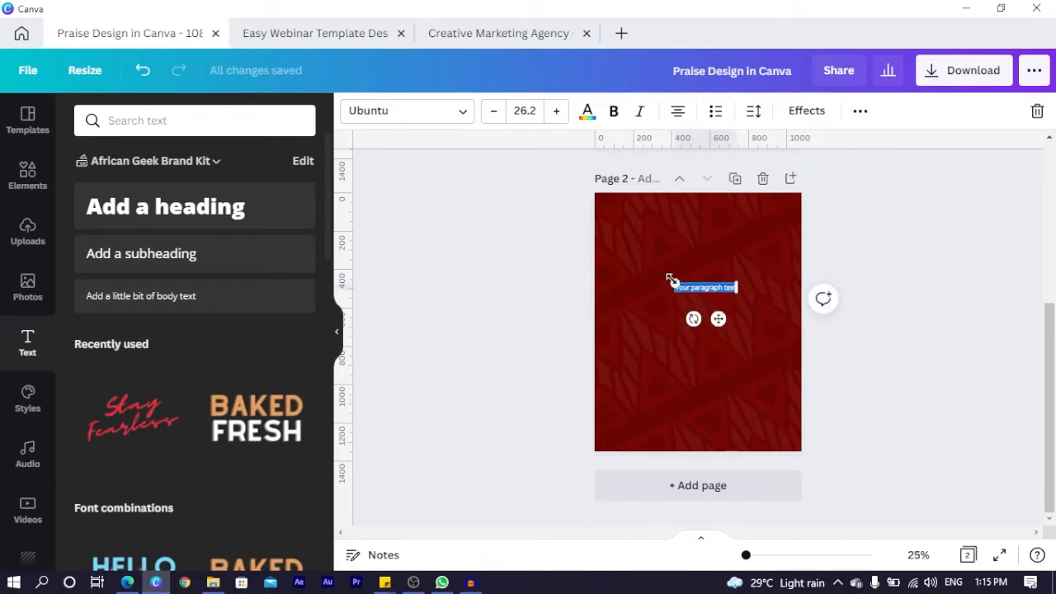
drag(673, 283, 615, 278)
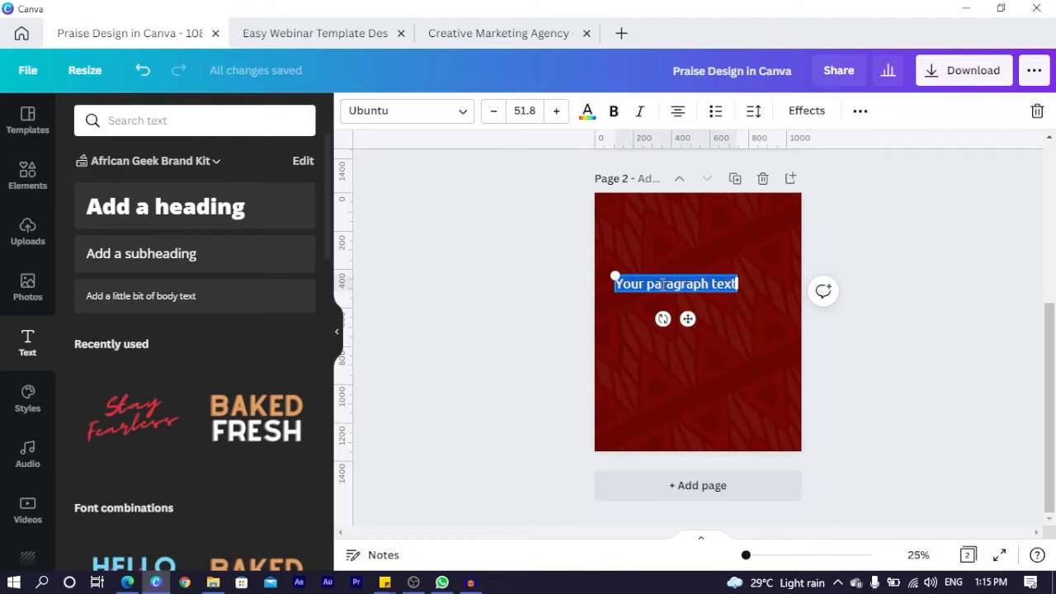
Step: Replace the placeholder text with "Promo" and set its font to Baloo
text(pra)
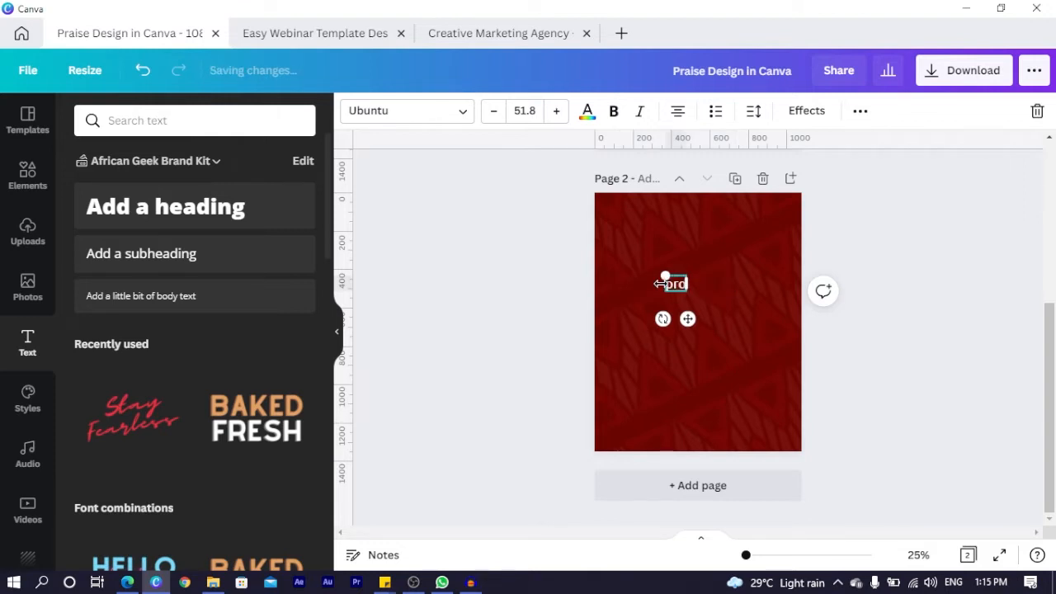
key(BackSpace)
text(Promo)
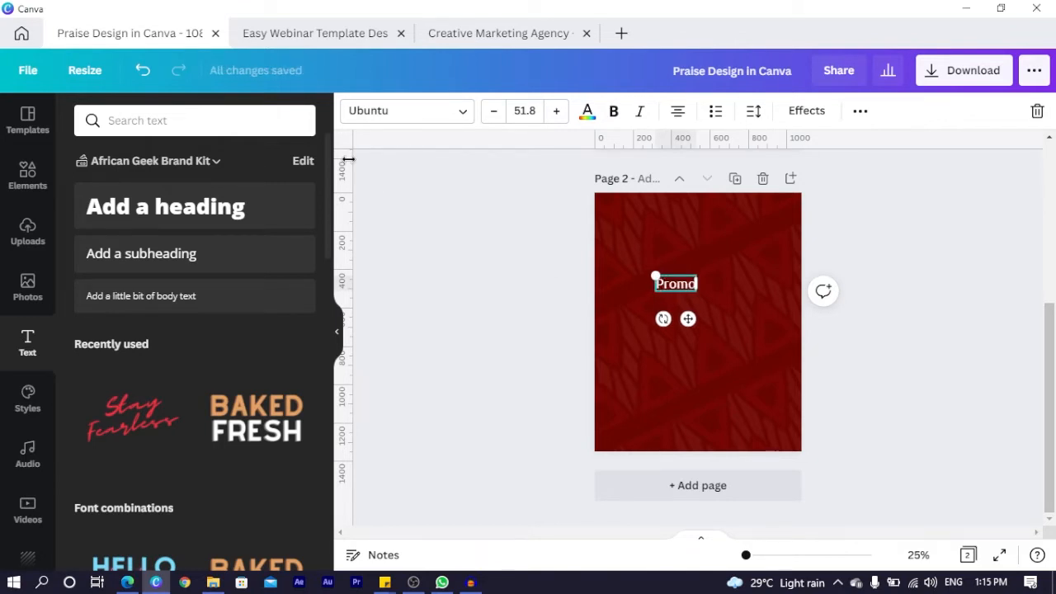
click(431, 116)
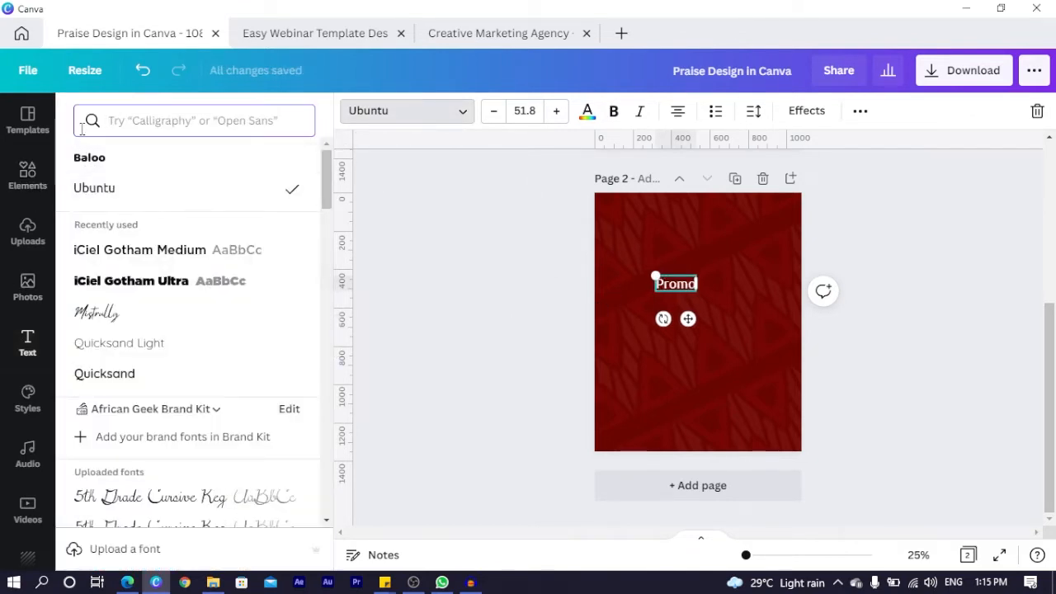
click(86, 158)
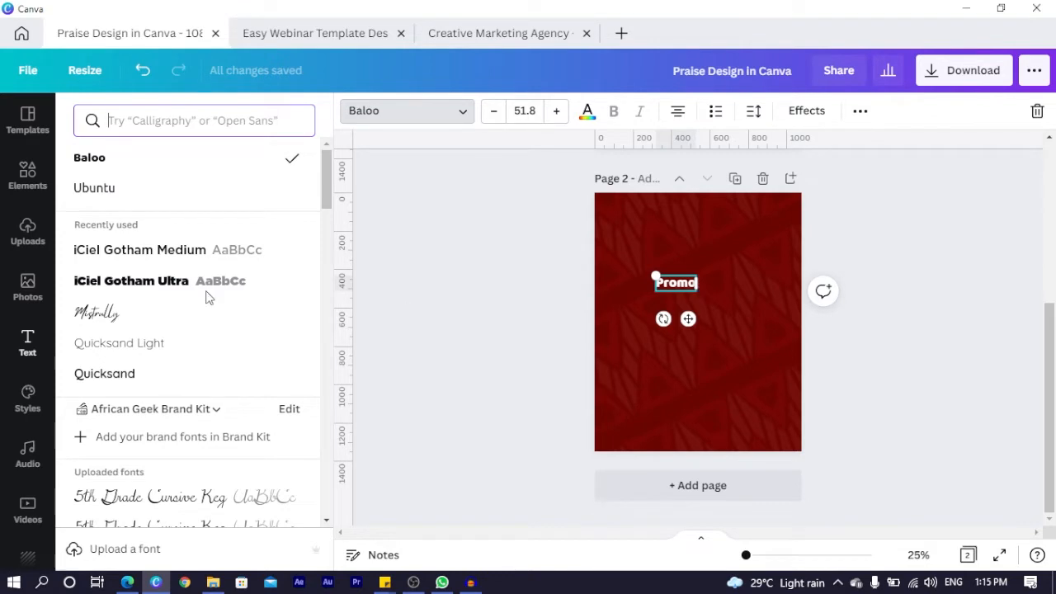
Step: Enlarge the "Promo" text to about size 226, centre it horizontally on page 2, and compare it with the page 1 design
drag(698, 291, 764, 389)
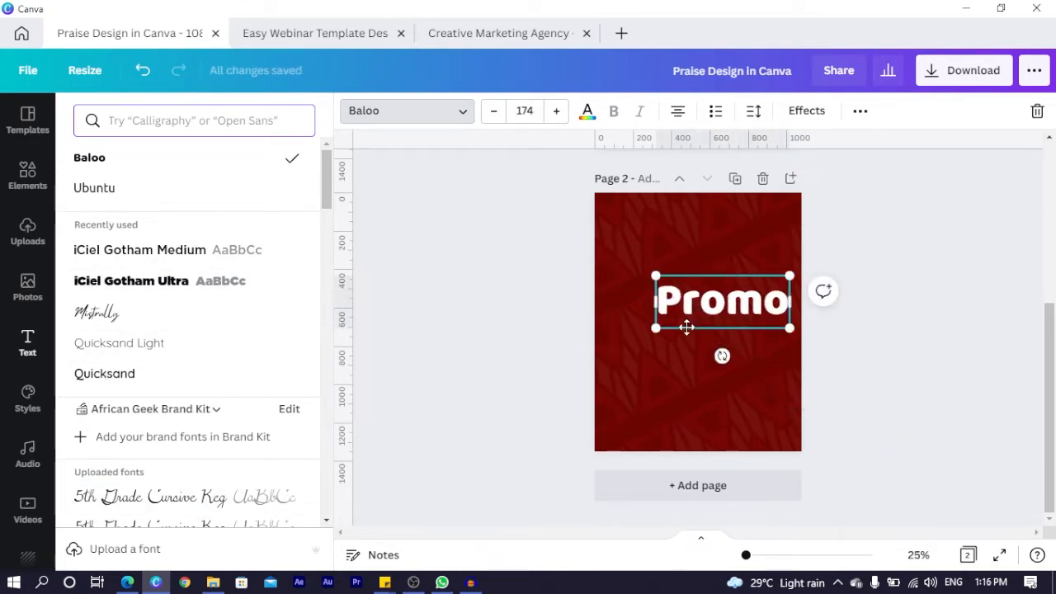
drag(655, 330, 627, 363)
drag(695, 341, 691, 328)
scroll(690, 328, up, 5)
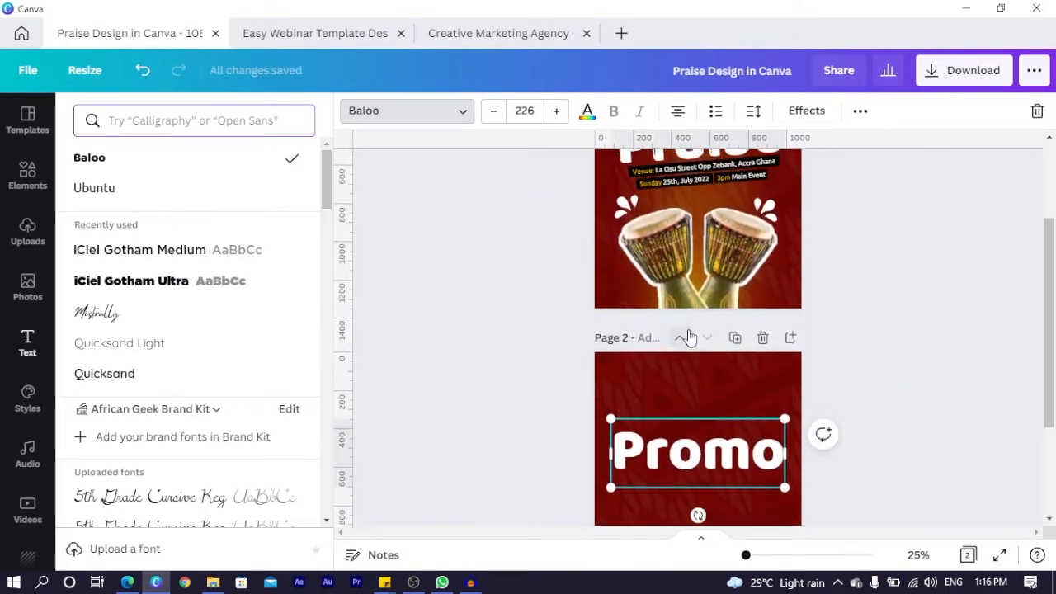
scroll(688, 329, down, 4)
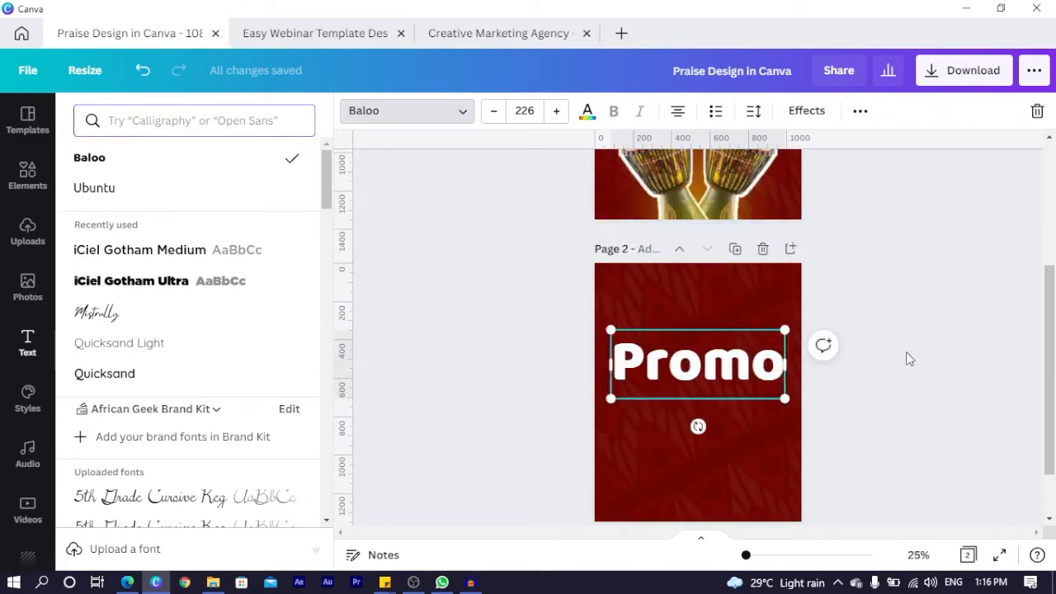
scroll(908, 358, up, 2)
scroll(907, 358, down, 2)
click(726, 292)
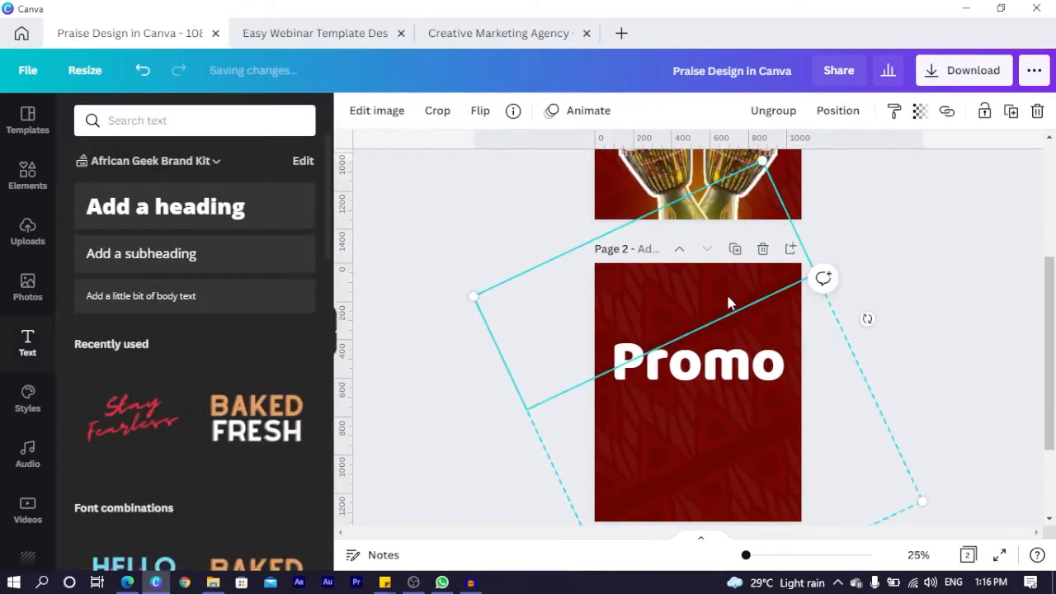
Step: Add a yellow rectangle to page 2, flatten it into a thin bar and place it just above "Promo"
key(ctrl+v)
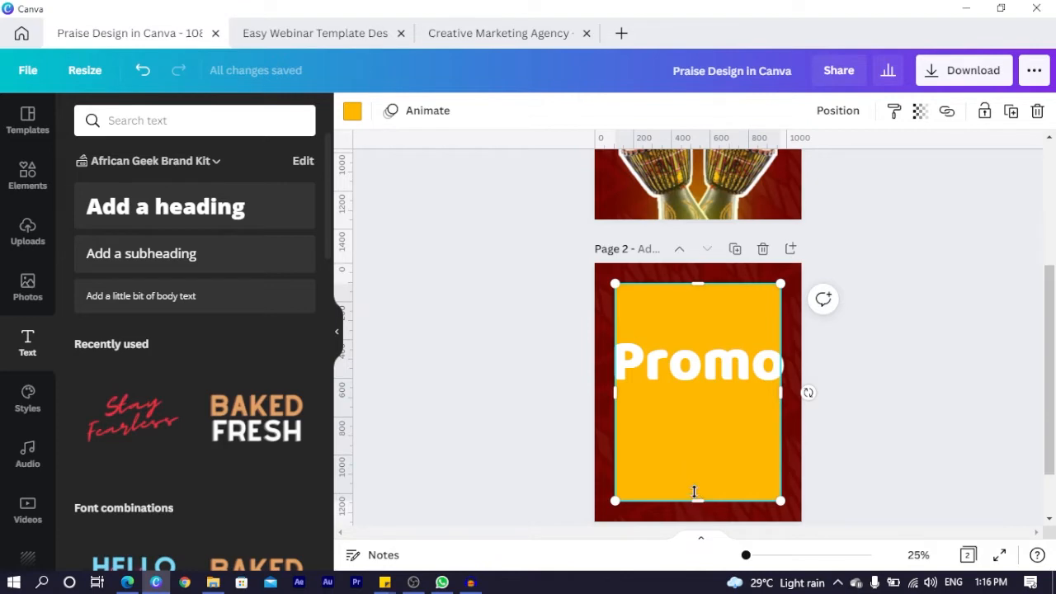
click(29, 186)
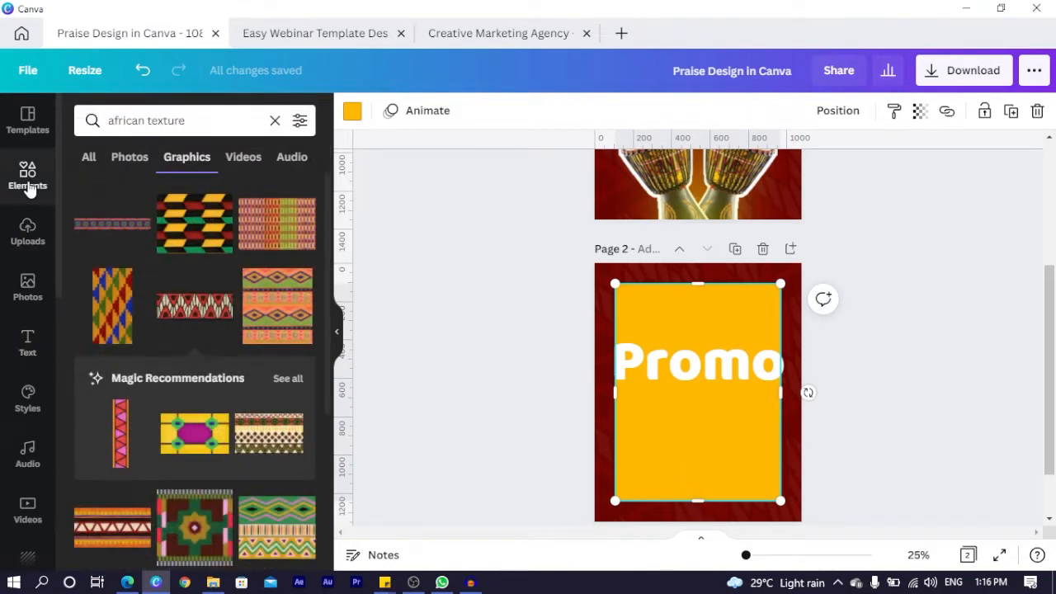
click(275, 121)
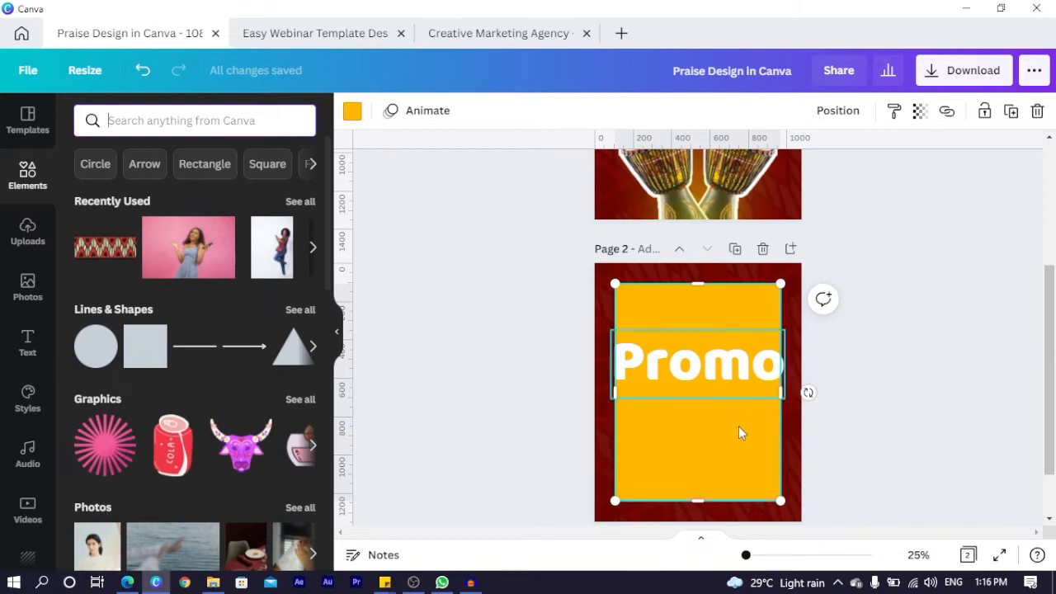
click(686, 455)
drag(698, 500, 723, 333)
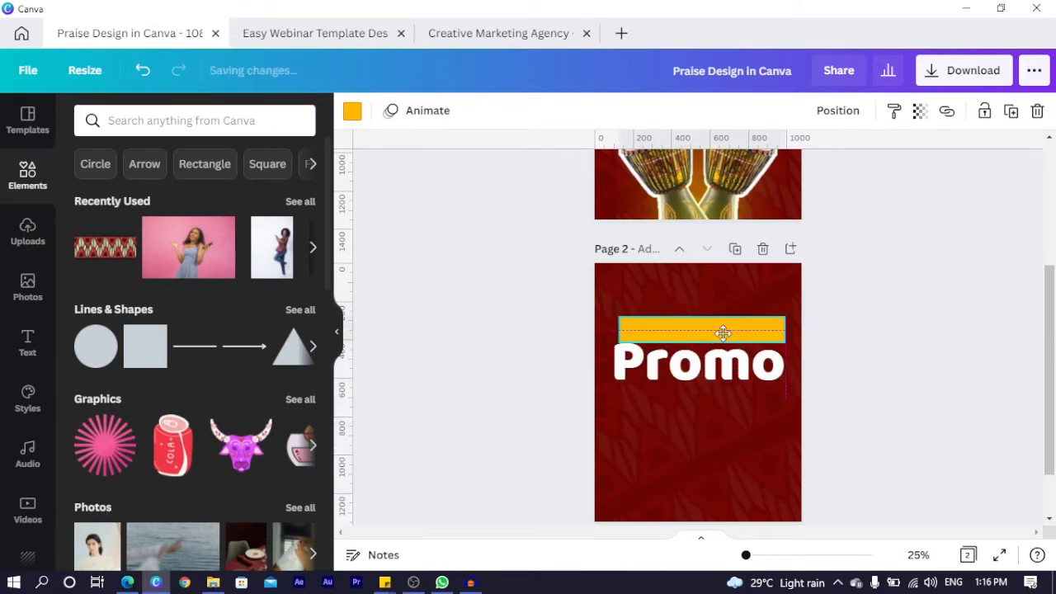
Step: Shorten the yellow bar from its left end and shift it slightly down and left to overlap the top of "Promo"
drag(611, 329, 639, 330)
click(683, 324)
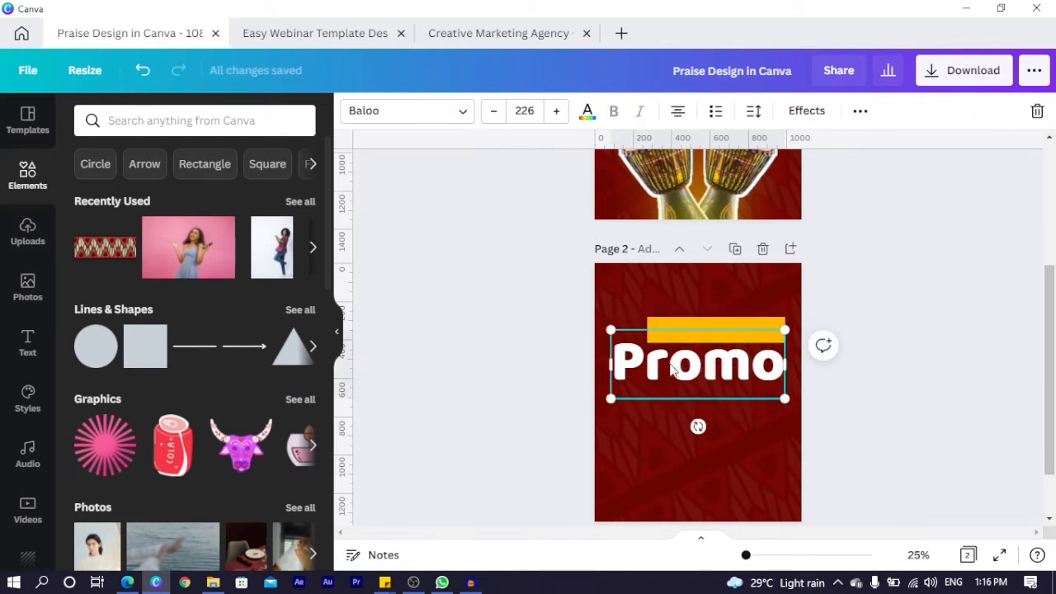
click(385, 347)
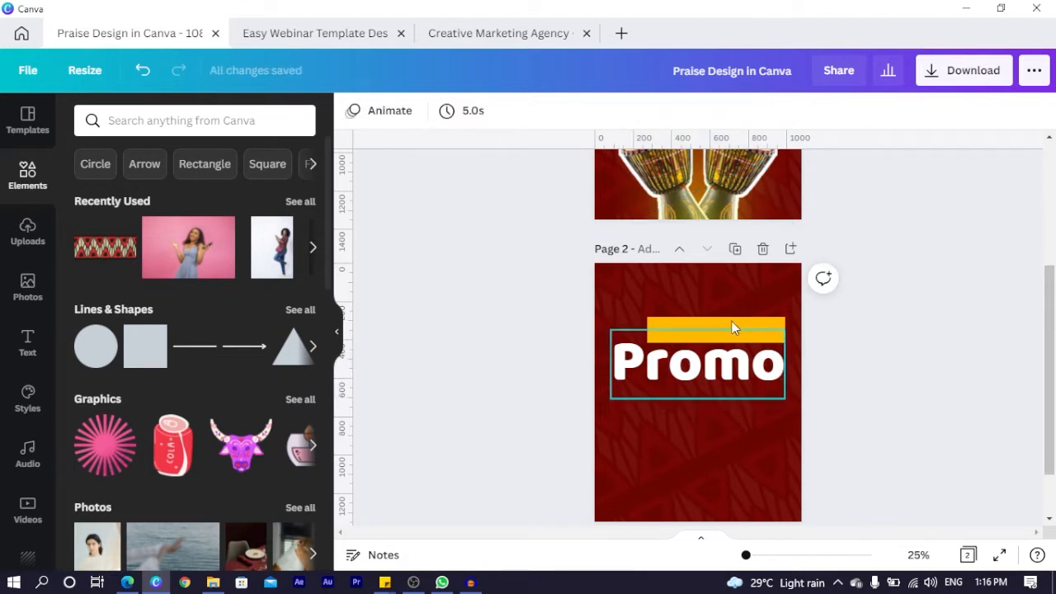
click(720, 318)
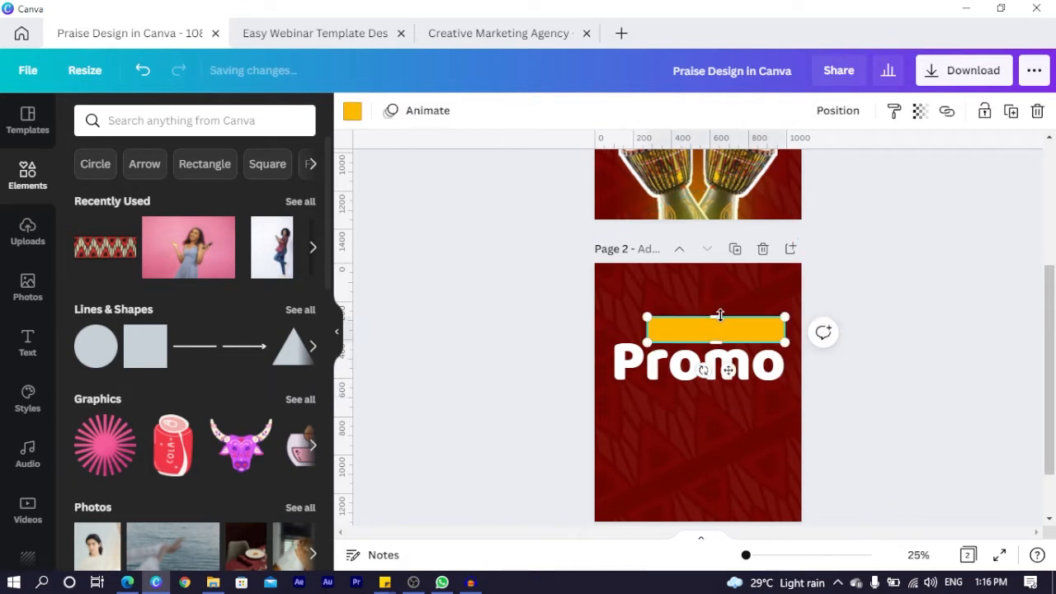
drag(735, 330, 731, 338)
scroll(705, 363, up, 3)
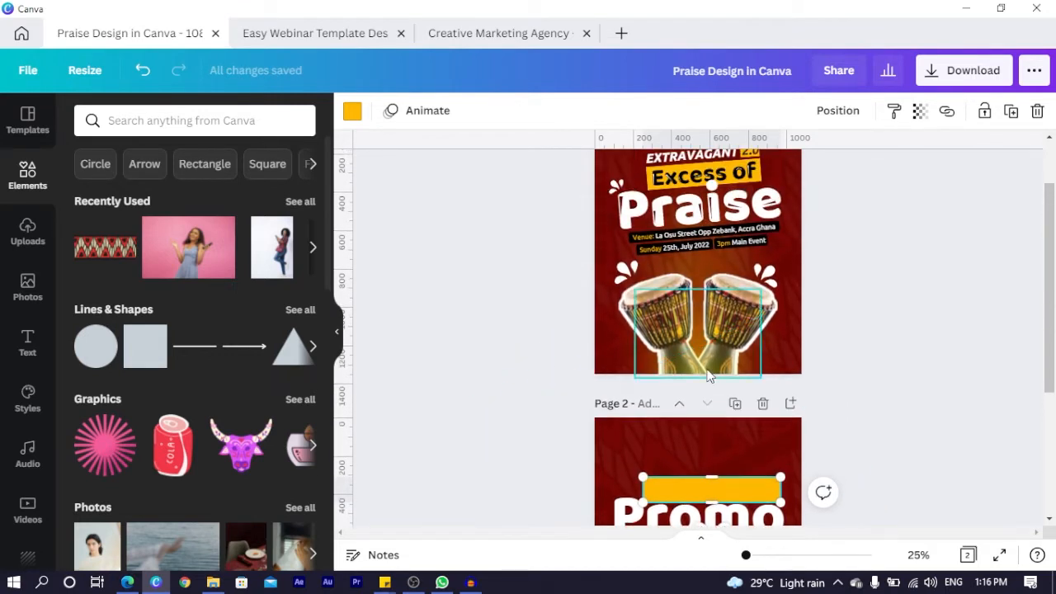
scroll(708, 376, down, 3)
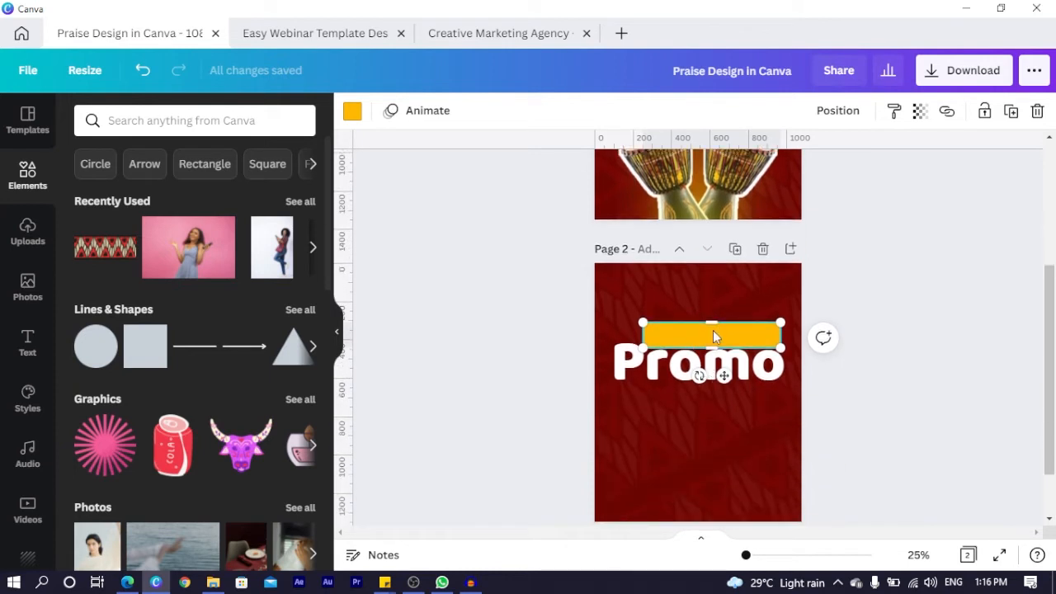
scroll(684, 248, up, 2)
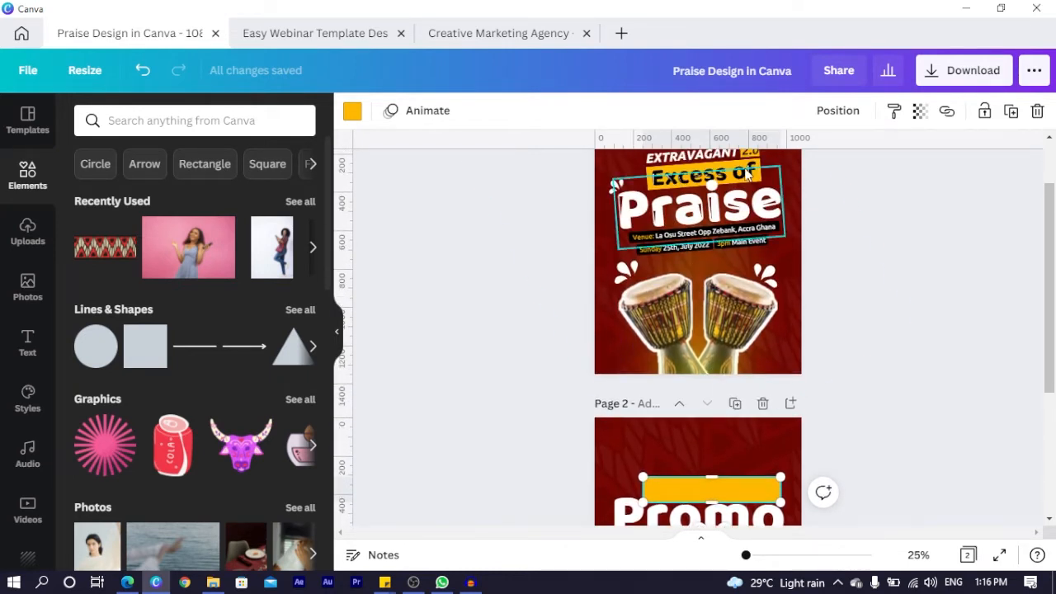
scroll(663, 226, down, 3)
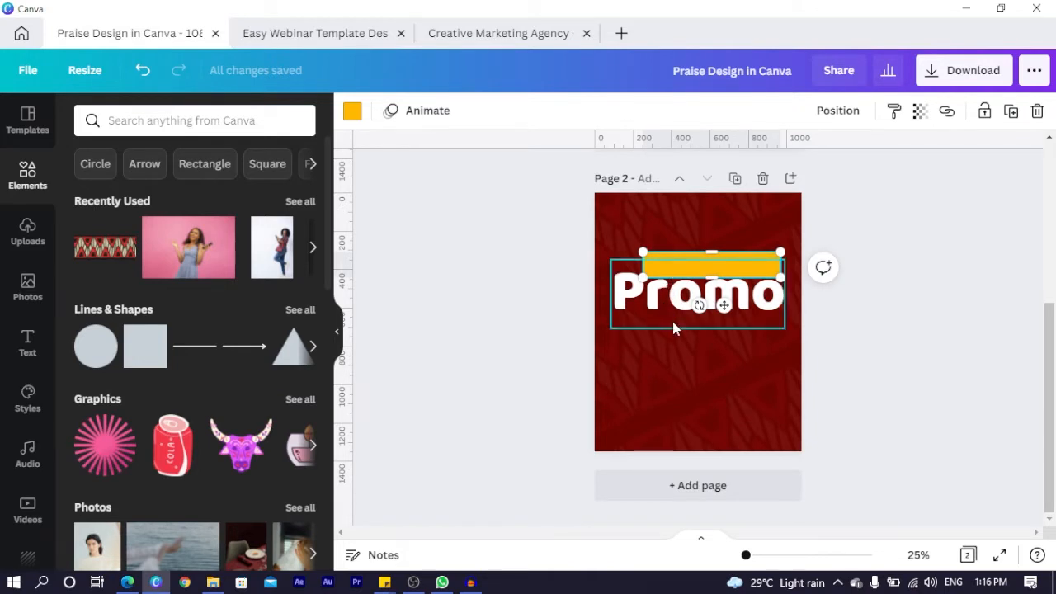
Step: Add a text box to page 2, enlarge its text to about size 48.5 and place it over the yellow bar
click(676, 356)
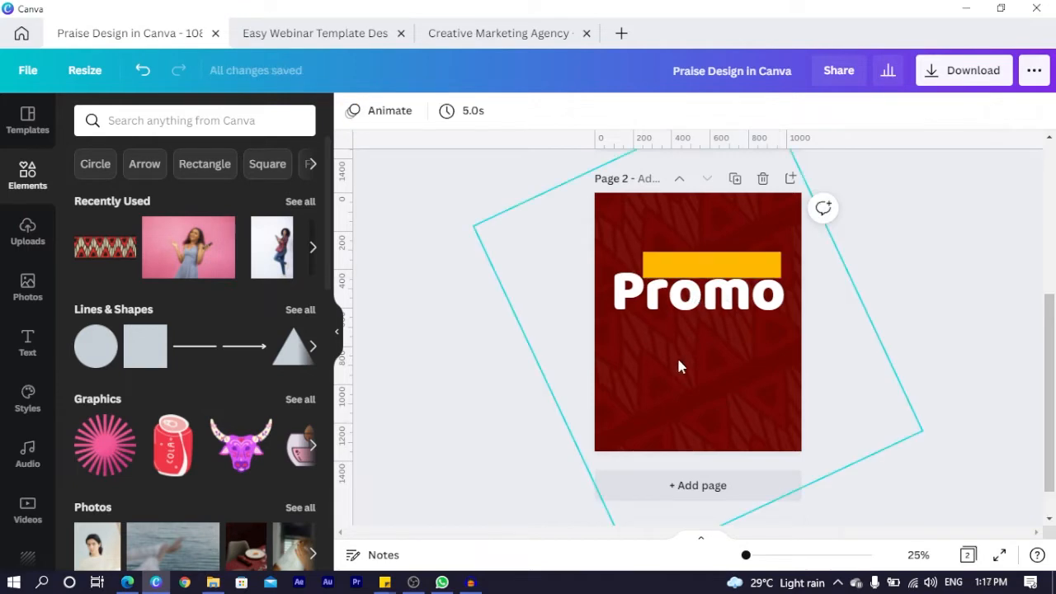
key(t)
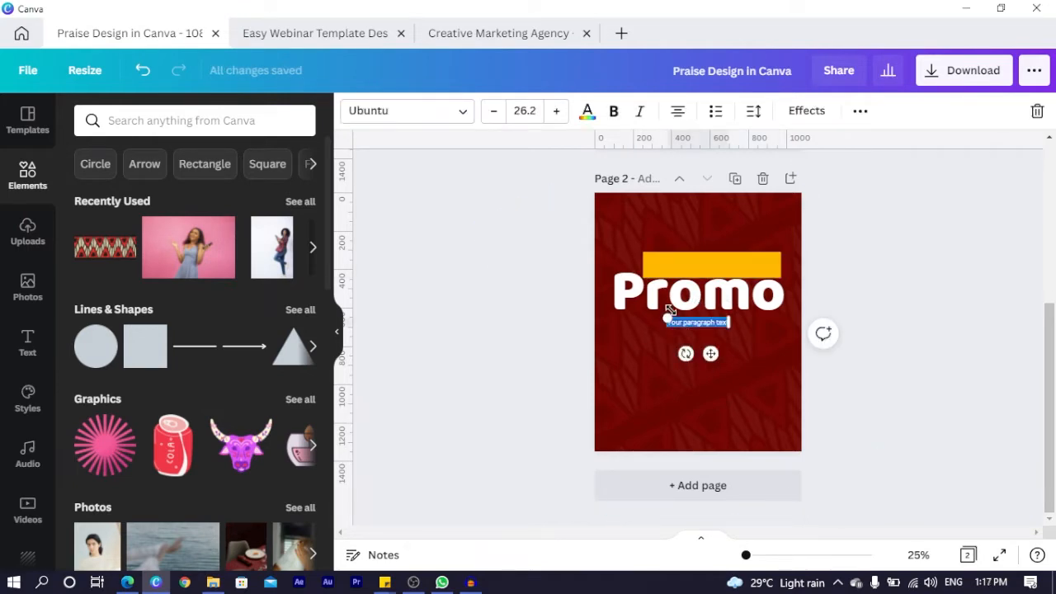
click(27, 342)
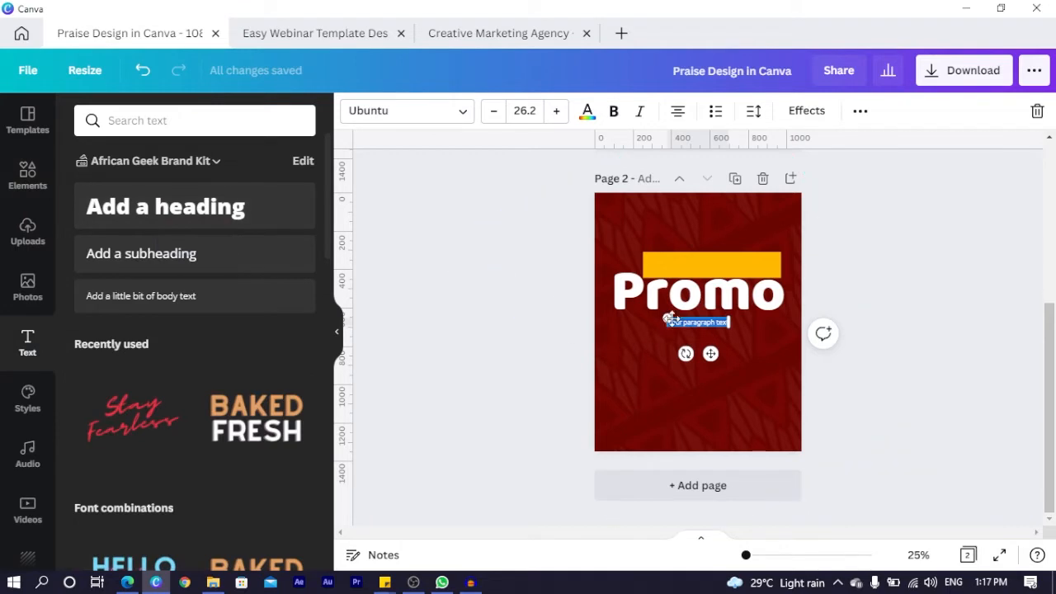
drag(657, 312, 630, 302)
drag(684, 356, 711, 299)
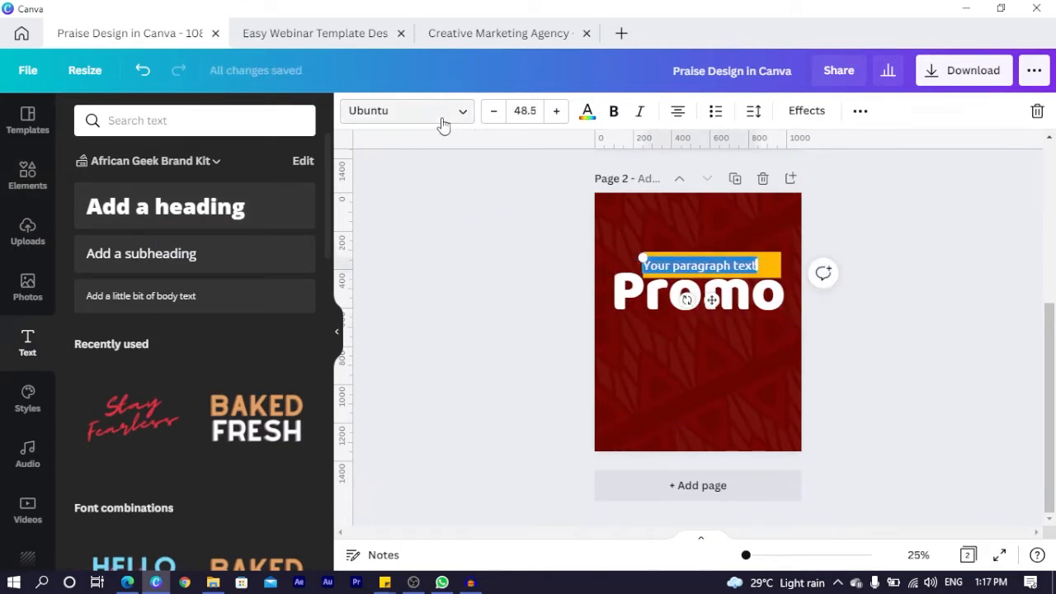
Step: Replace the placeholder text on the yellow bar with "Exclusive" and enlarge it to about size 80.7
click(441, 122)
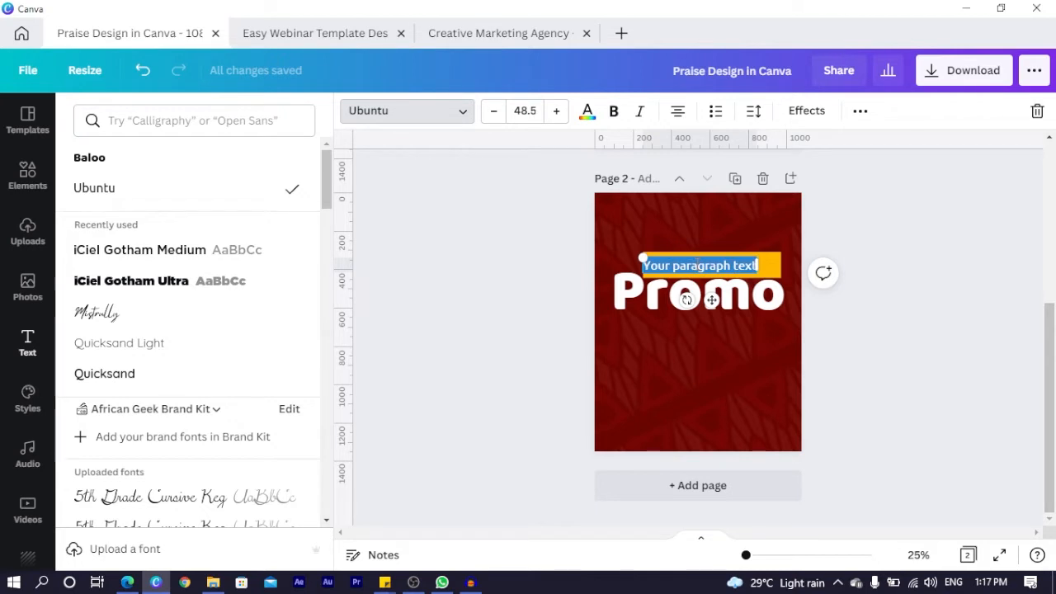
key(BackSpace)
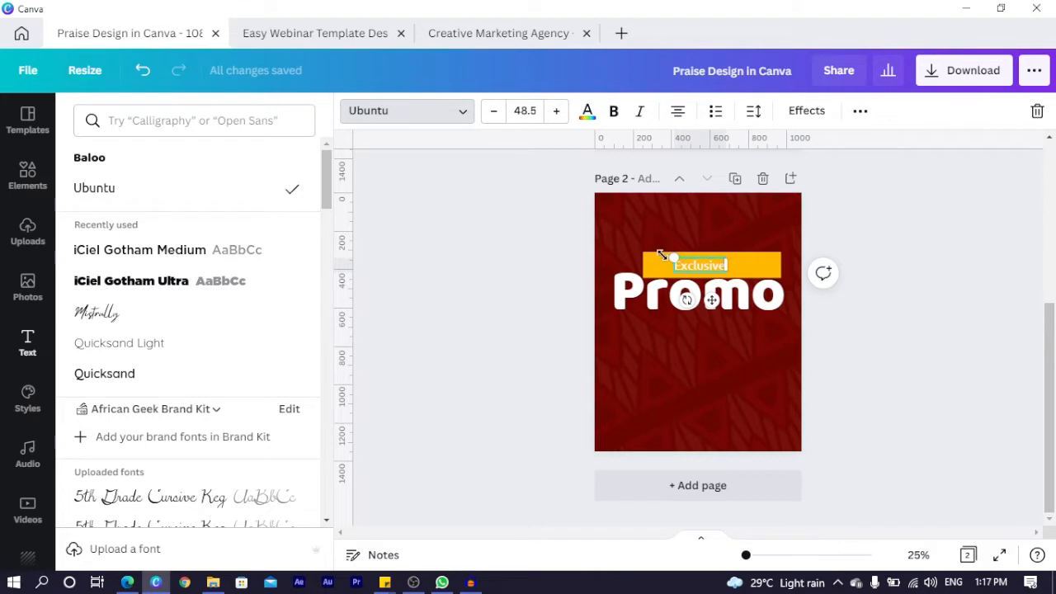
drag(670, 253, 656, 255)
scroll(692, 295, up, 4)
scroll(692, 295, down, 2)
scroll(693, 295, down, 2)
drag(725, 342, 747, 350)
scroll(706, 275, up, 3)
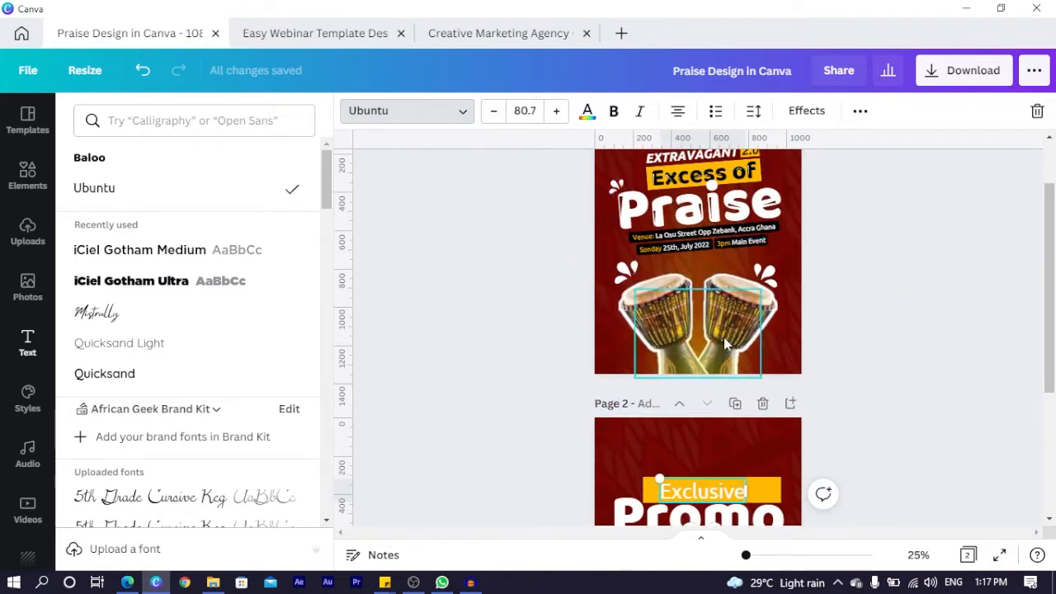
scroll(702, 385, down, 2)
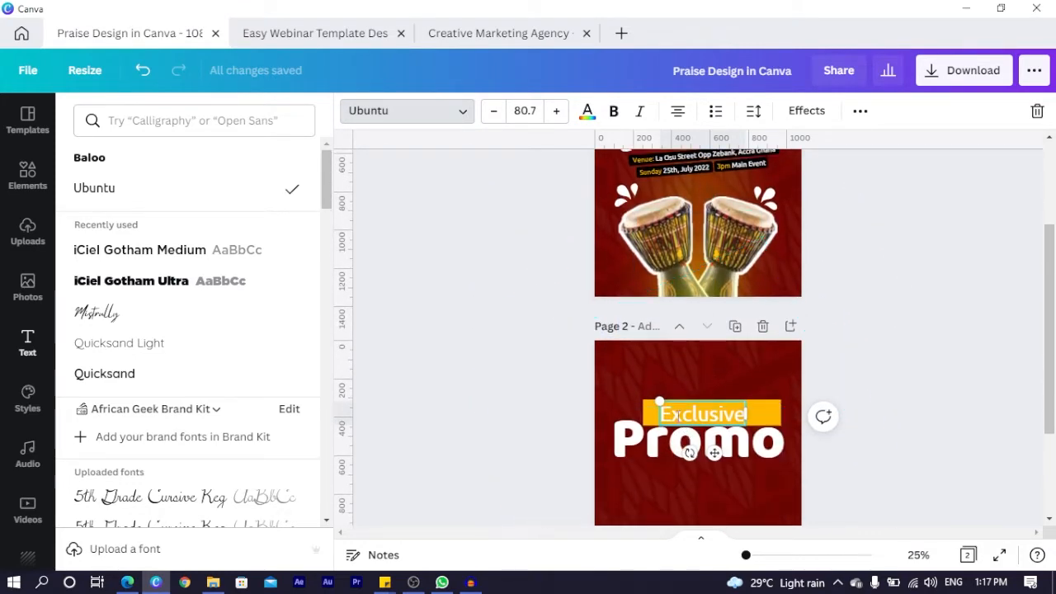
Step: Set the bar text's font to Baloo, extend the wording to "An Exclusive" and centre it on the yellow bar
click(89, 161)
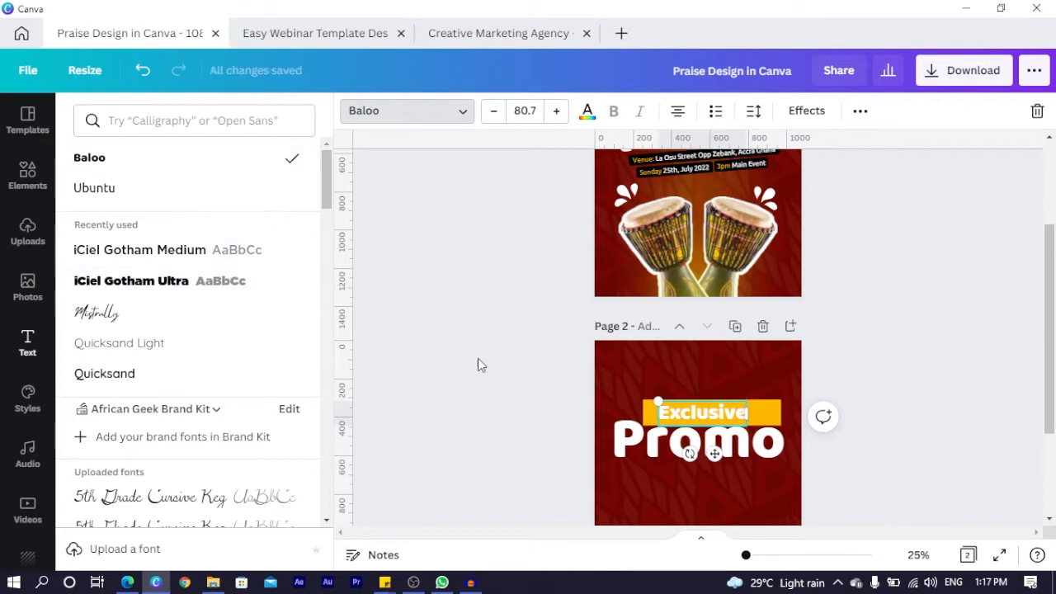
text(An)
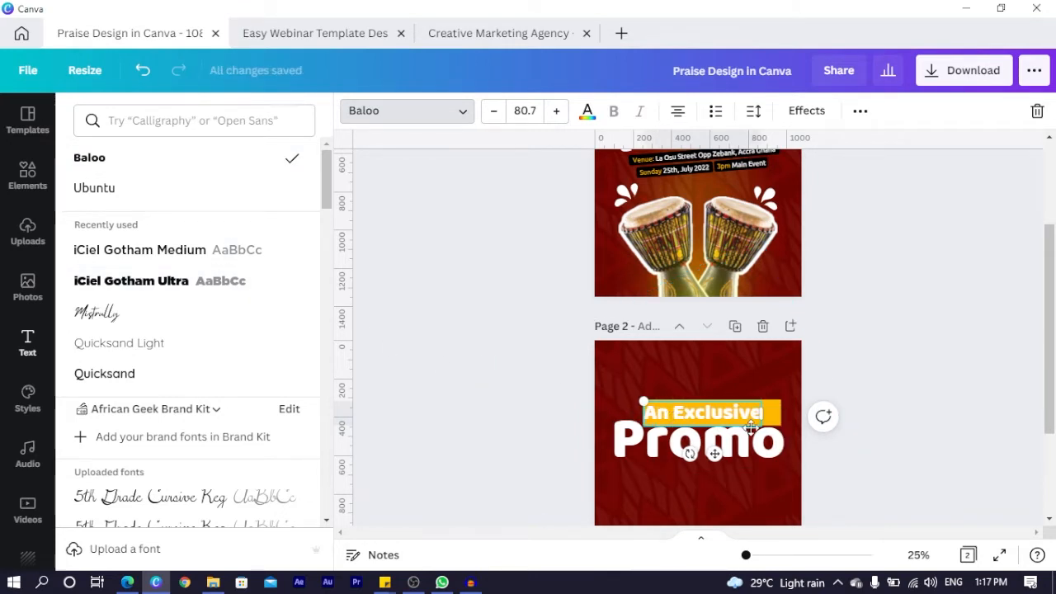
drag(716, 455, 723, 457)
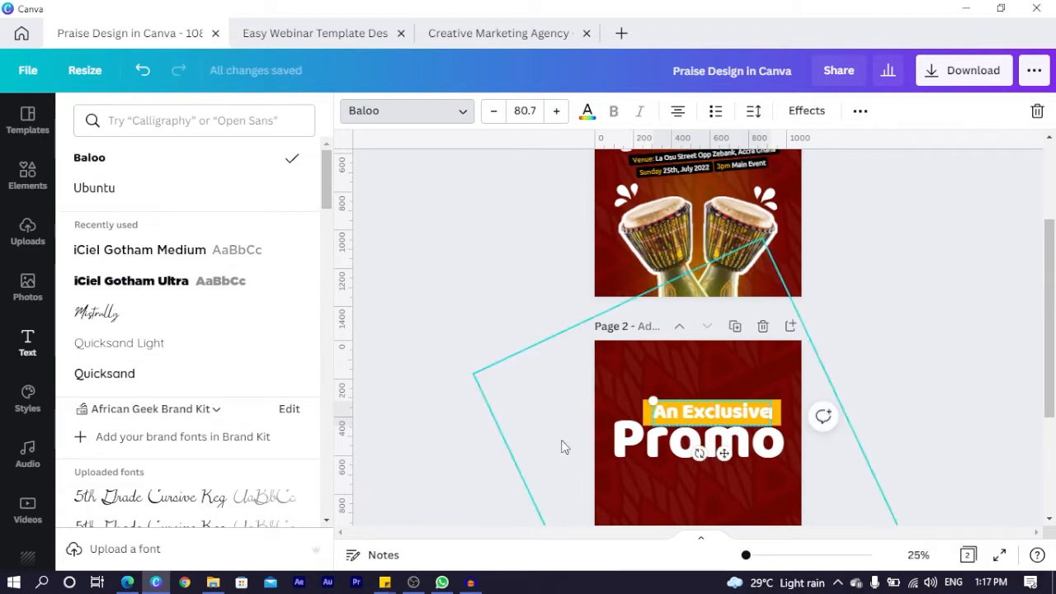
click(521, 430)
scroll(521, 429, down, 2)
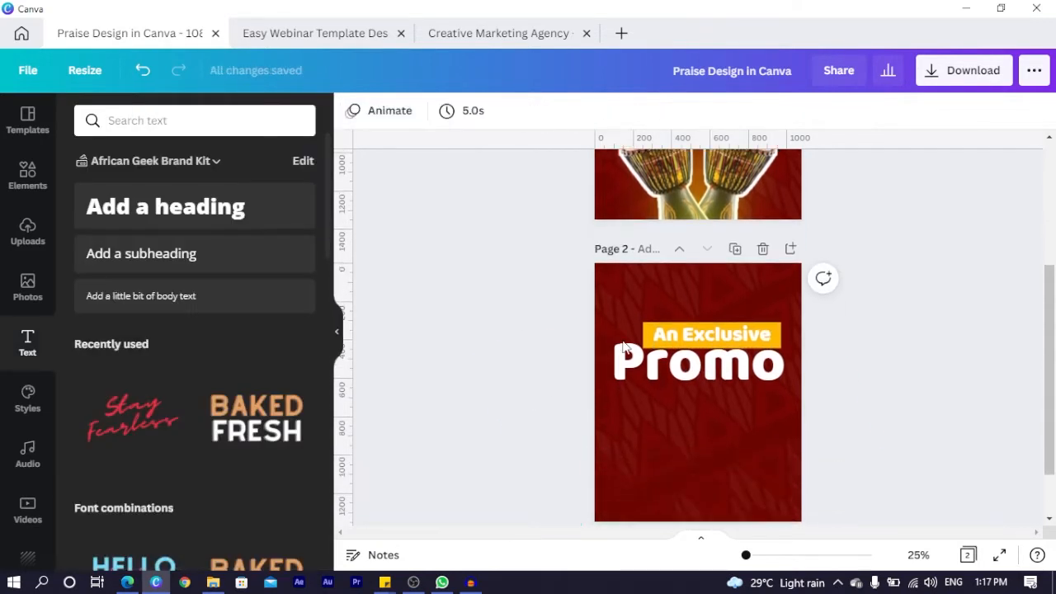
Step: Colour the "An Exclusive" text black, nudge it slightly down on the yellow bar and deselect it
click(690, 346)
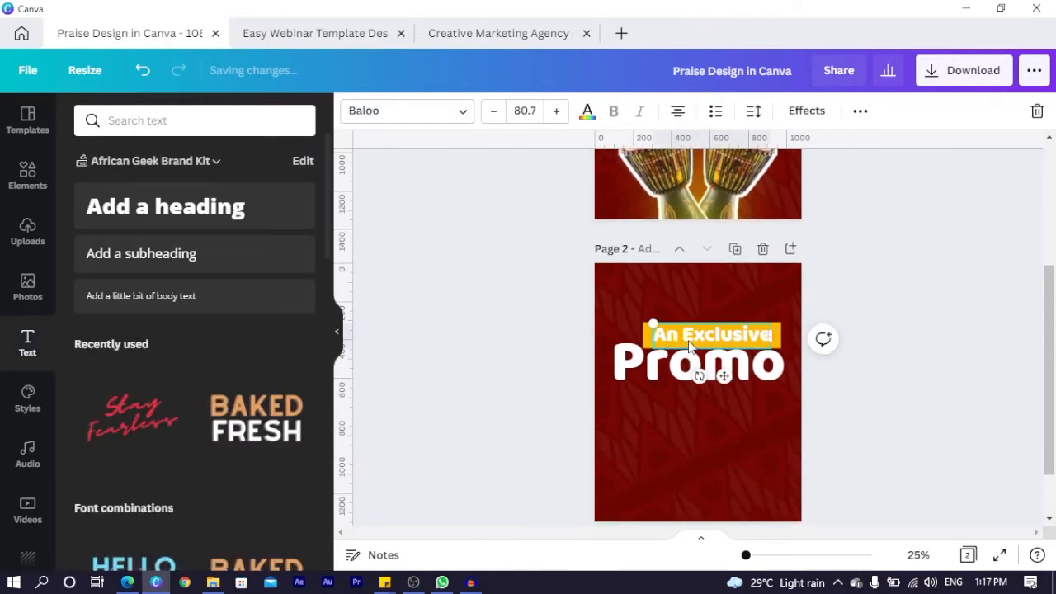
click(587, 113)
click(136, 206)
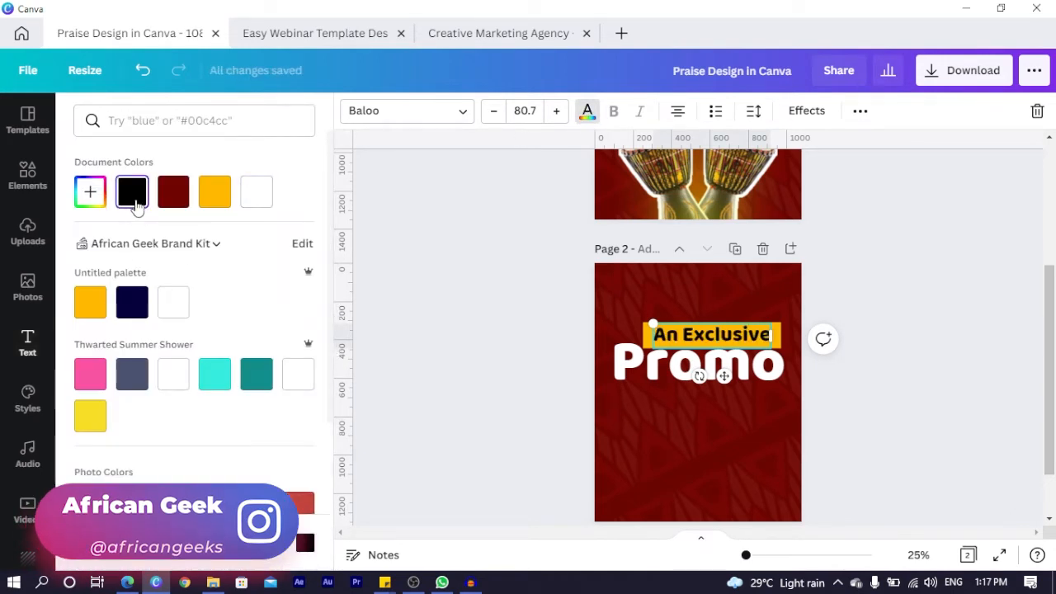
click(430, 377)
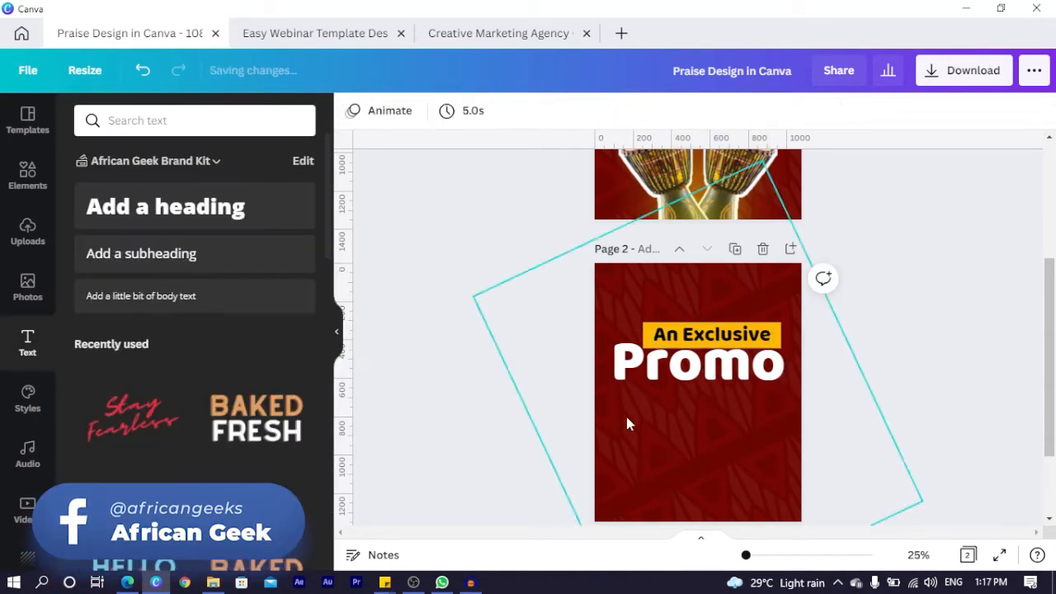
click(693, 341)
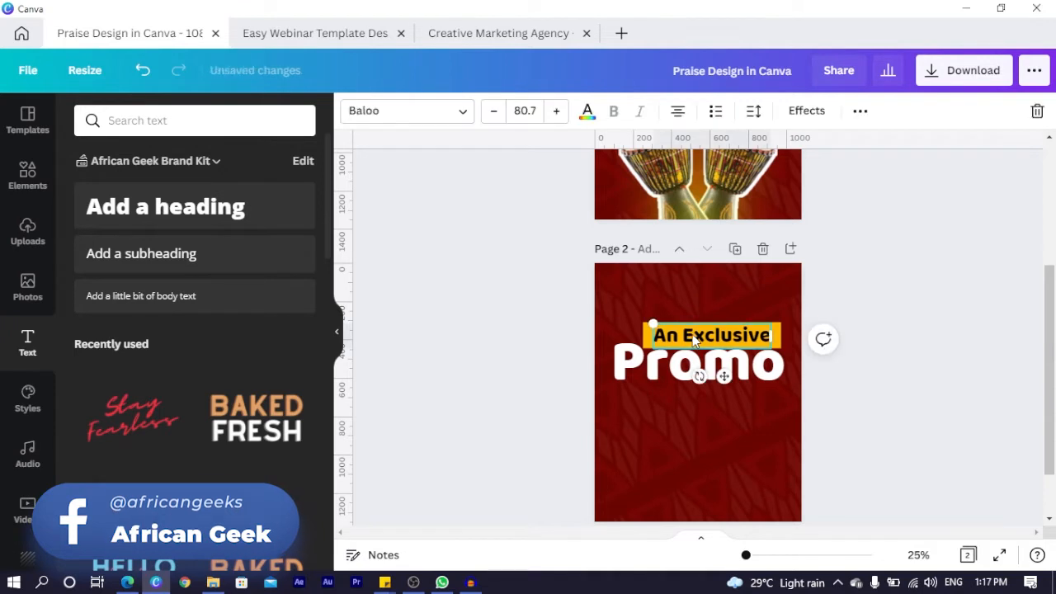
click(416, 406)
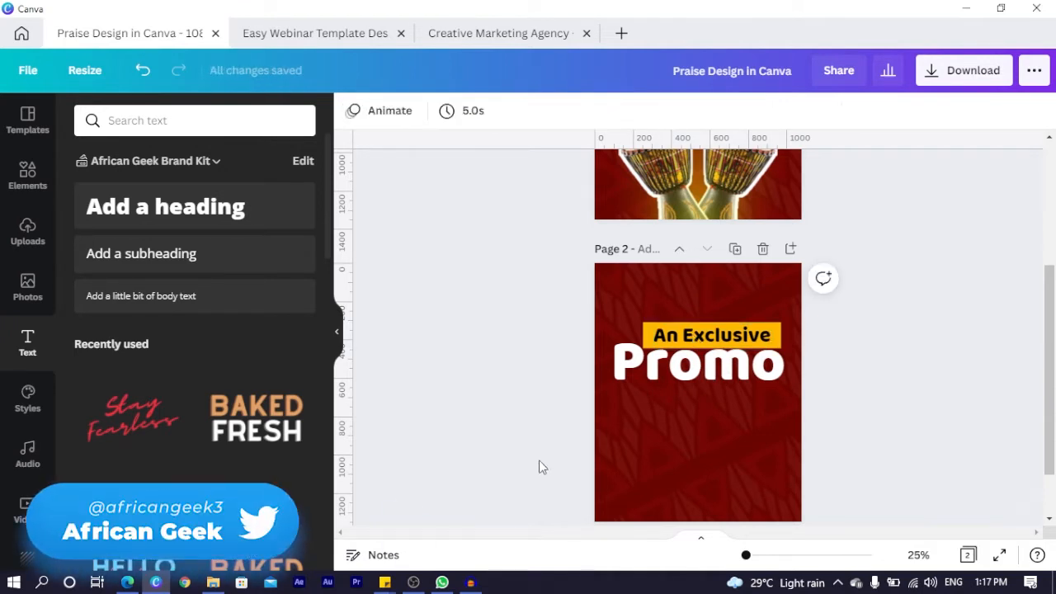
Step: Add a text box in iCiel Gotham Medium, enlarge it to about size 52.5 and place it directly above the yellow bar
scroll(738, 371, up, 3)
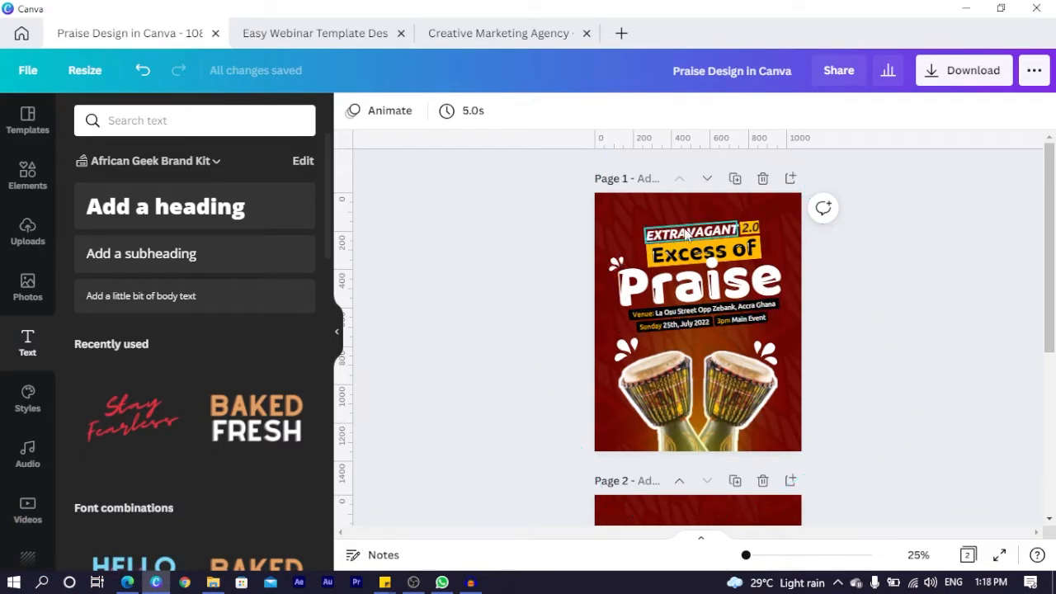
scroll(767, 250, down, 3)
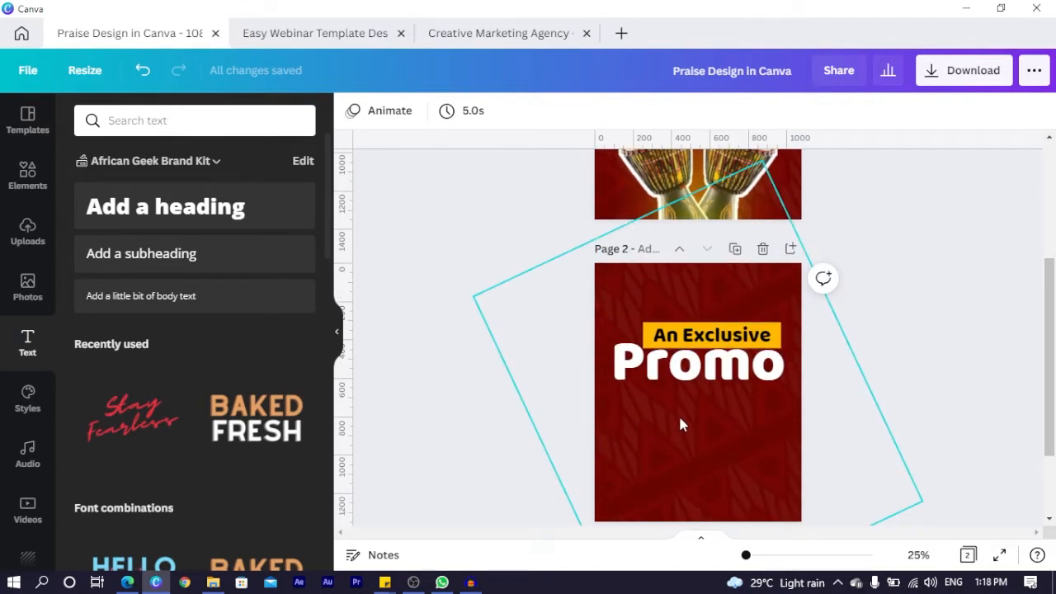
key(t)
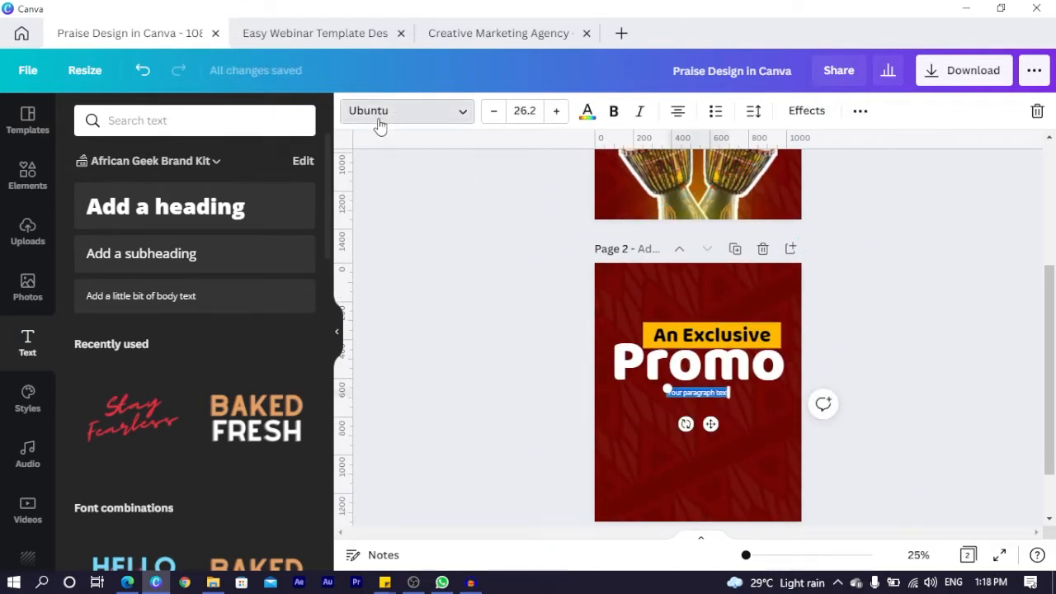
click(379, 122)
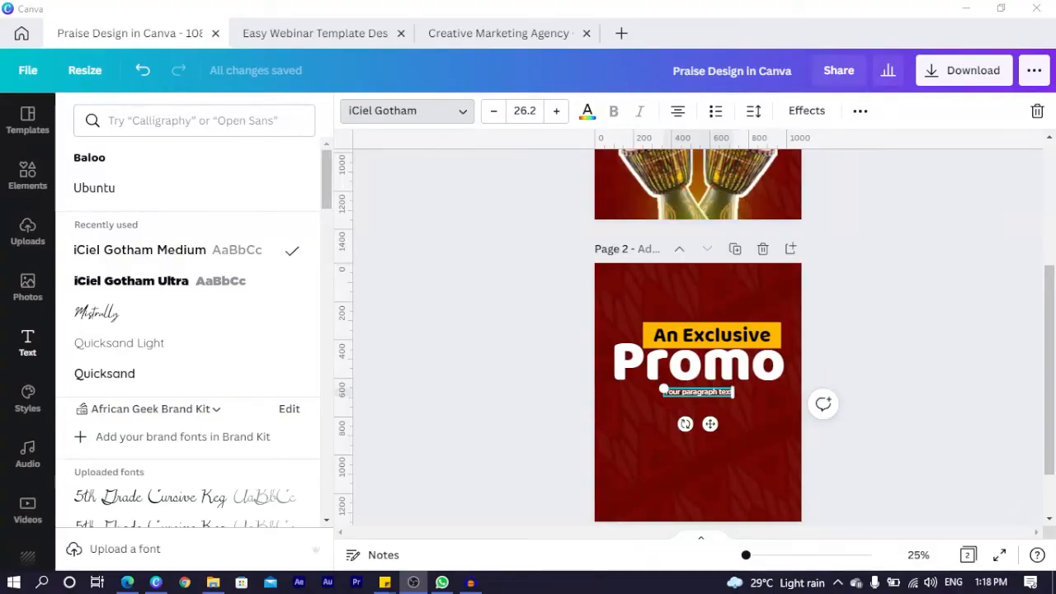
drag(693, 318, 693, 347)
drag(713, 312, 782, 304)
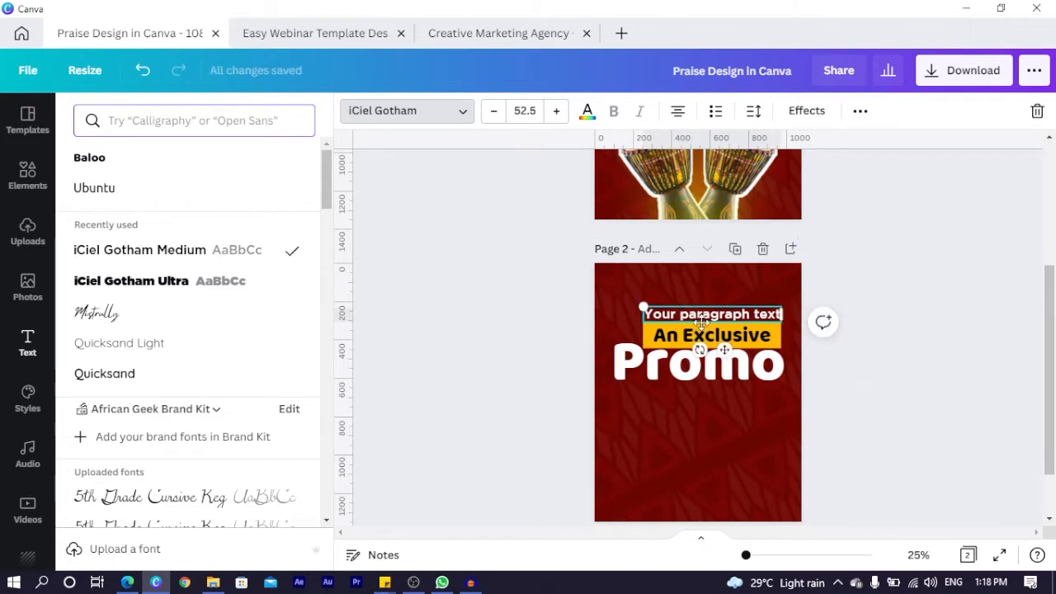
Step: Replace the placeholder text above the yellow bar with "EXTRAVAGANT" and align it with the bar's left edge
scroll(703, 273, up, 3)
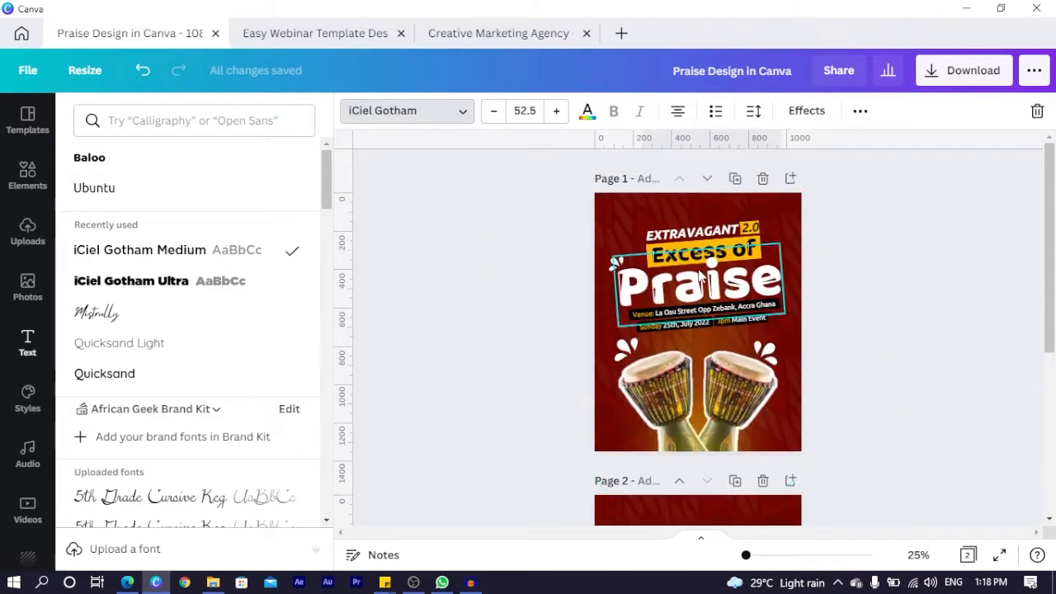
scroll(703, 273, down, 3)
key(BackSpace)
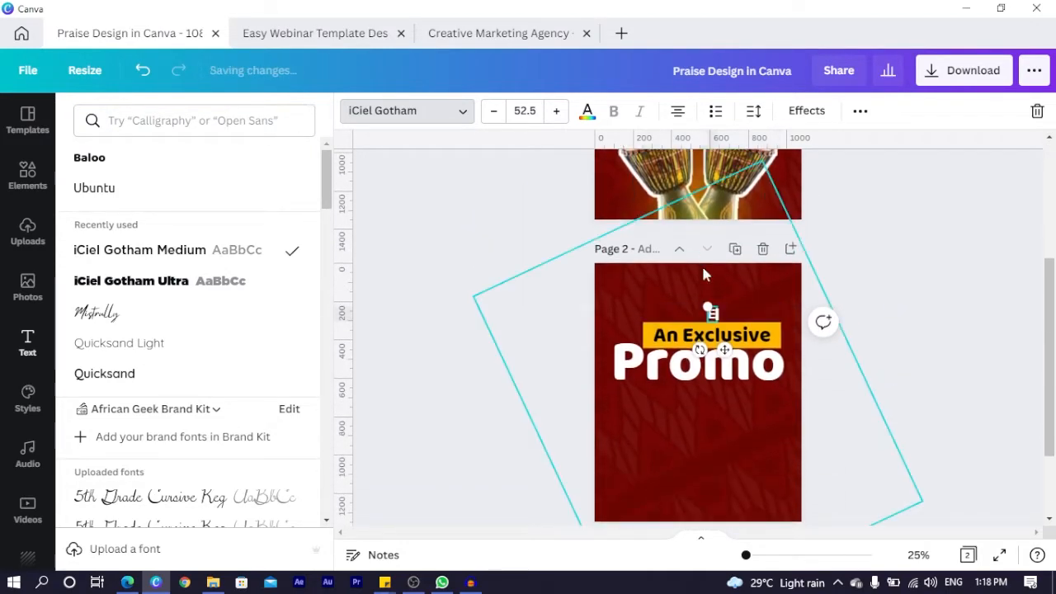
text(EXTR)
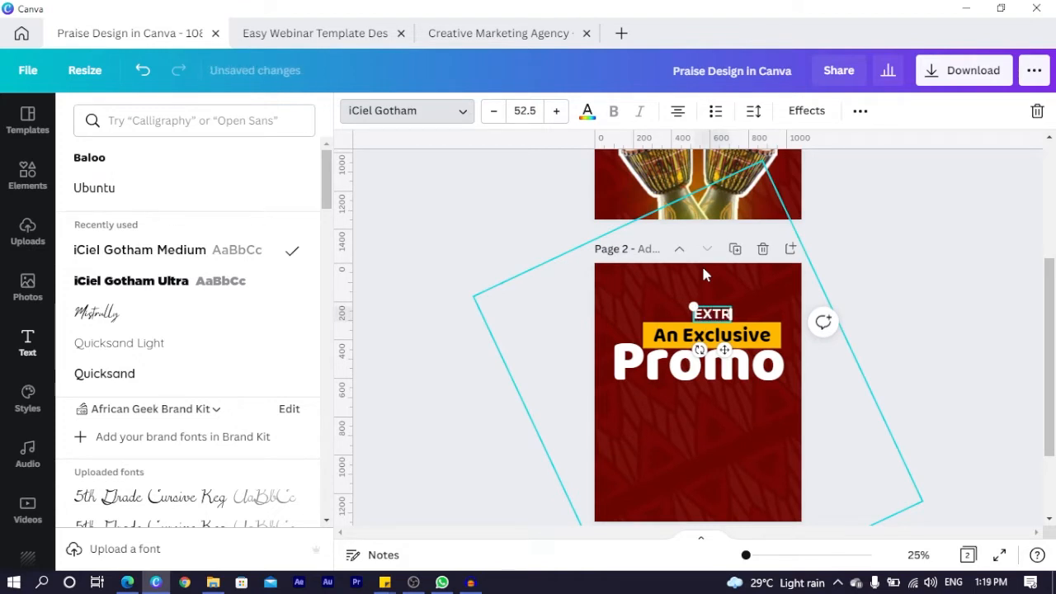
text(AVAGANT)
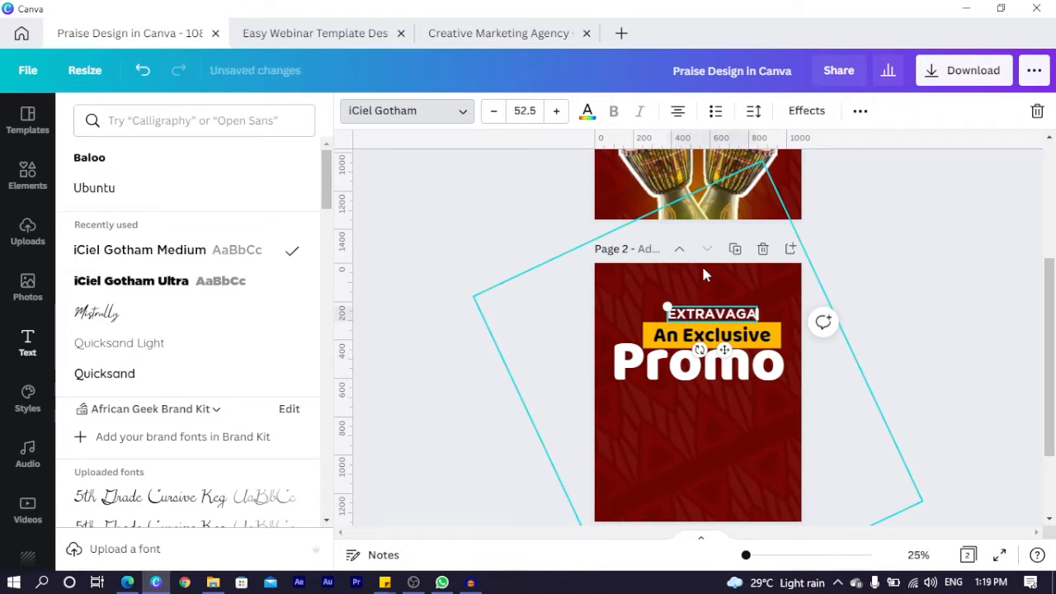
drag(717, 343, 709, 345)
scroll(709, 338, down, 2)
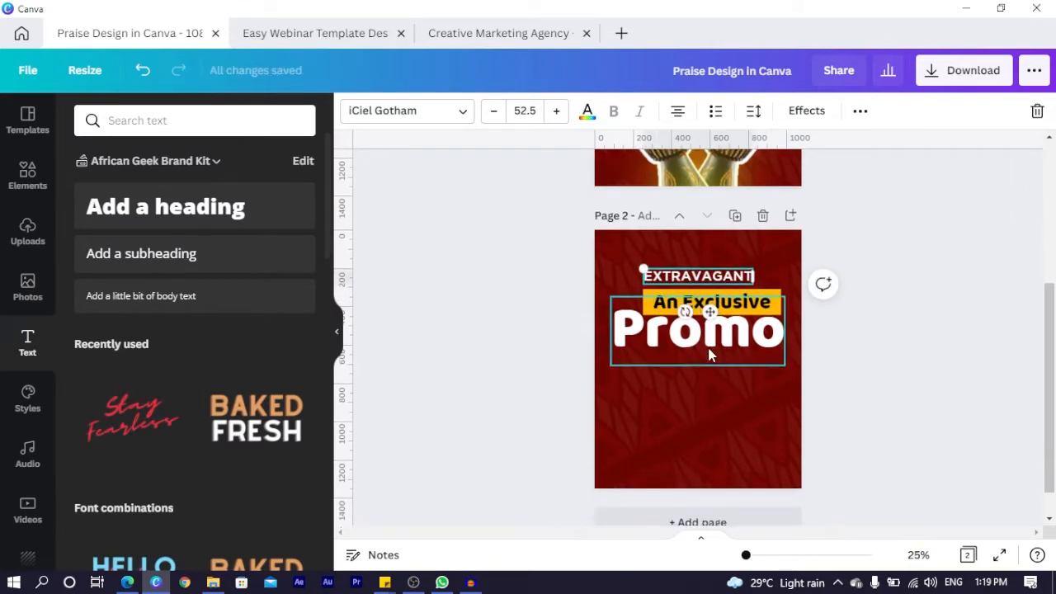
click(911, 302)
click(714, 242)
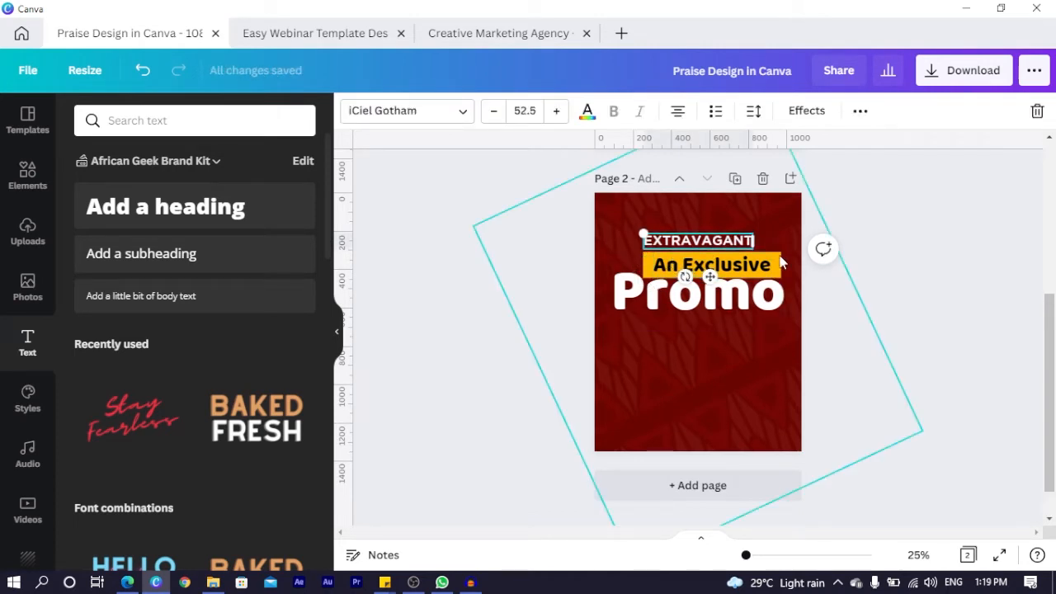
Step: Duplicate the yellow bar and reduce the copy to a small block beside "EXTRAVAGANT", flush with the bar's right end
click(740, 266)
ctrl+click(740, 266)
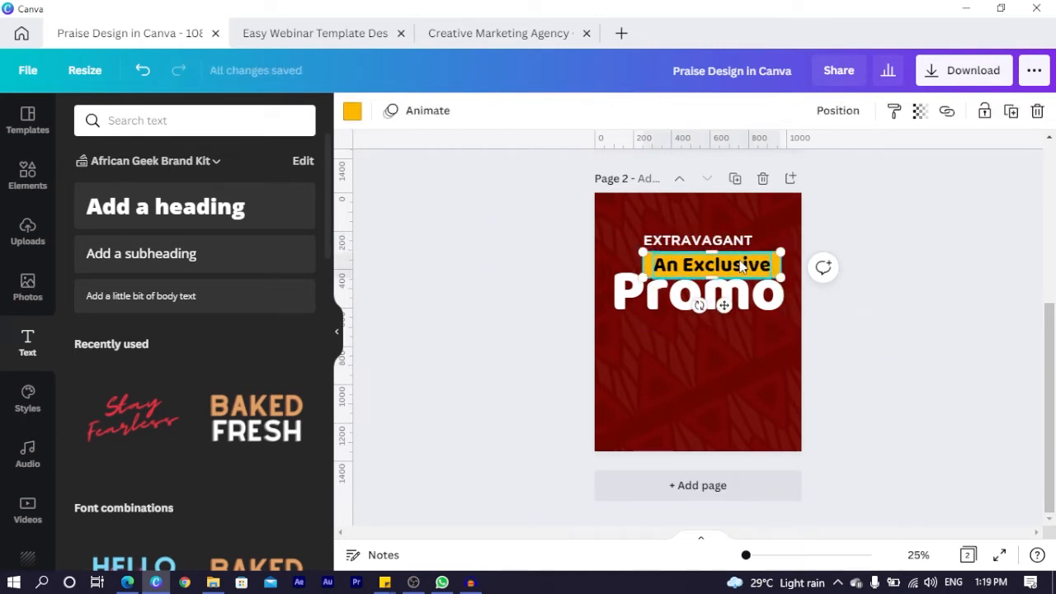
key(ctrl+d)
drag(732, 272, 748, 248)
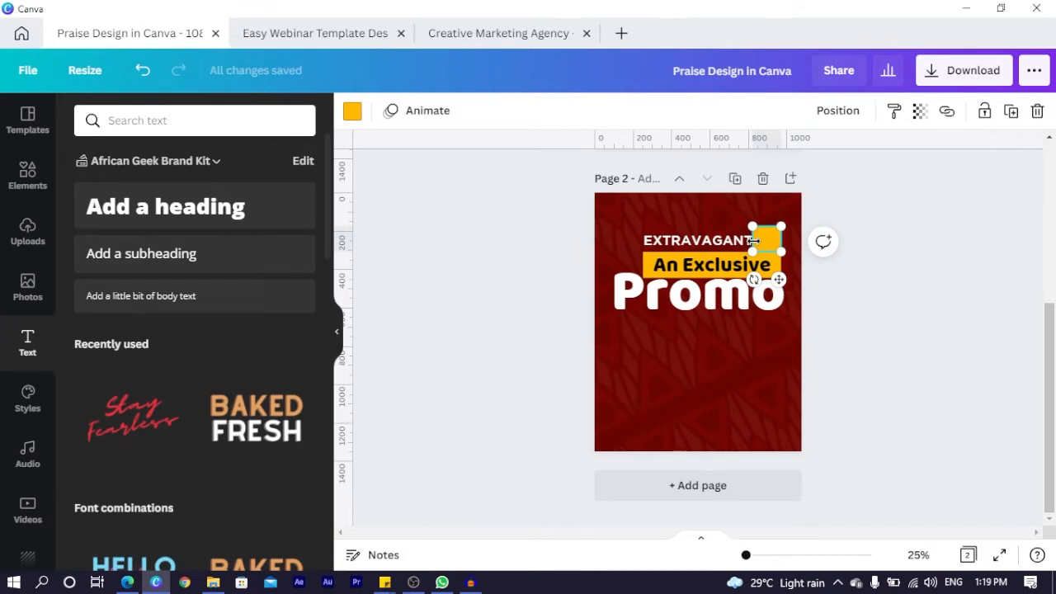
ctrl+scroll(753, 240, up, 2)
scroll(754, 244, up, 3)
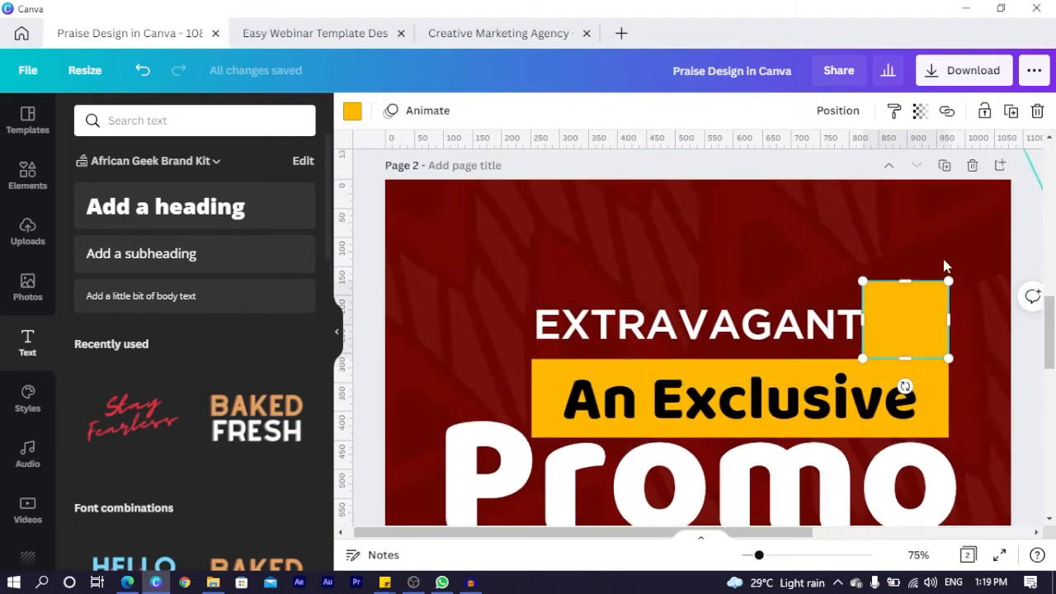
drag(905, 282, 904, 295)
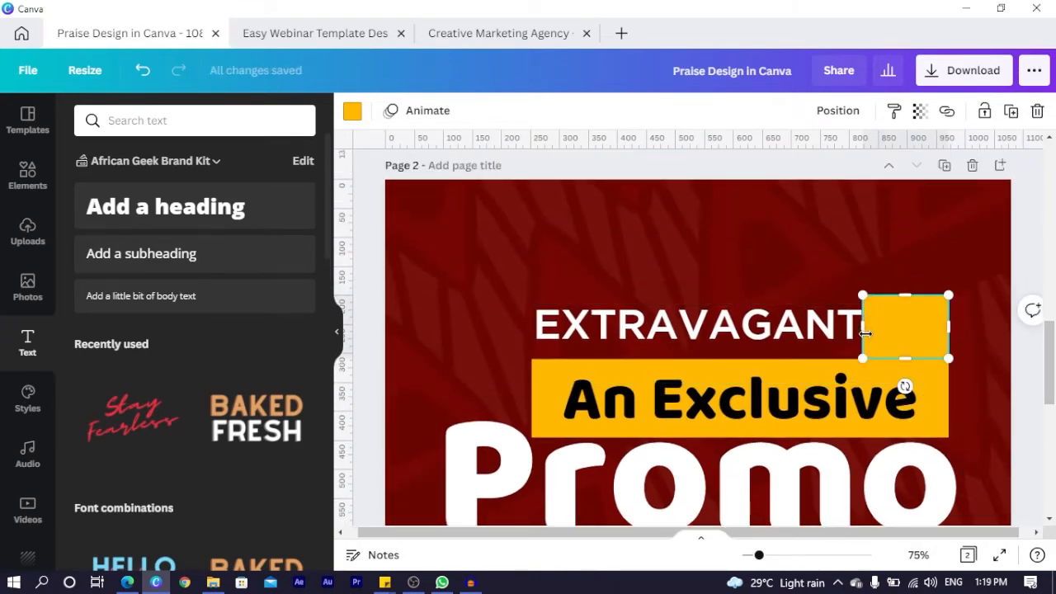
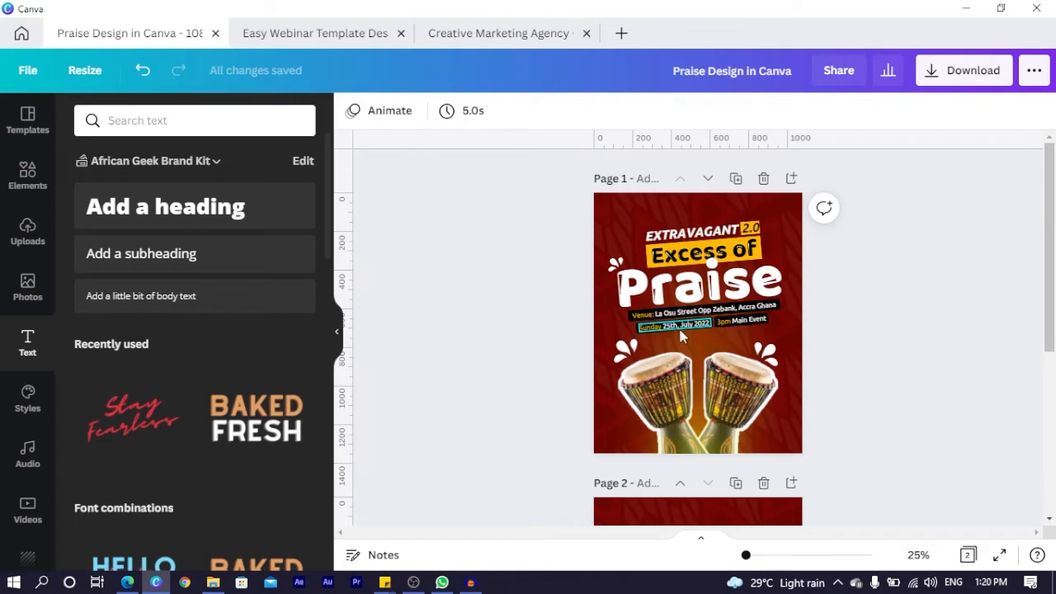
Step: Add a rounded square to page 2, flatten it into a bar directly below "Promo" and stretch it to the word's width
scroll(674, 330, down, 4)
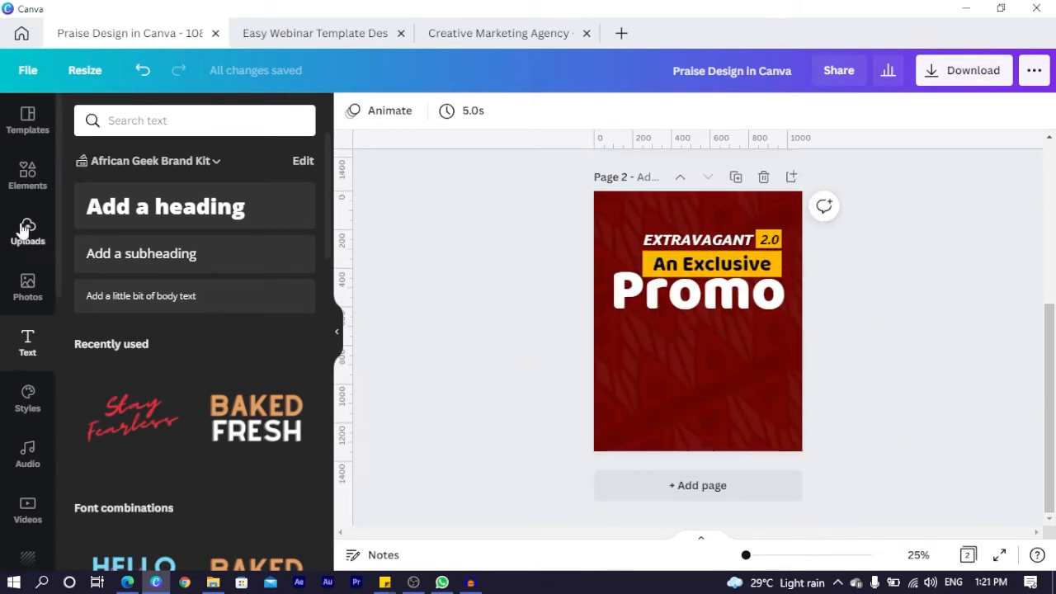
click(27, 174)
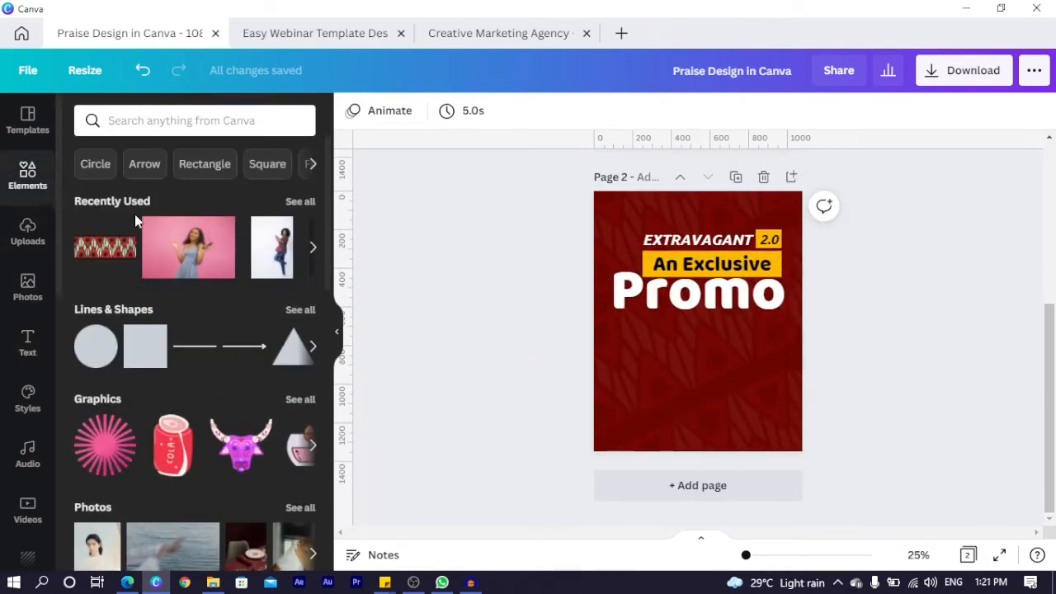
click(300, 310)
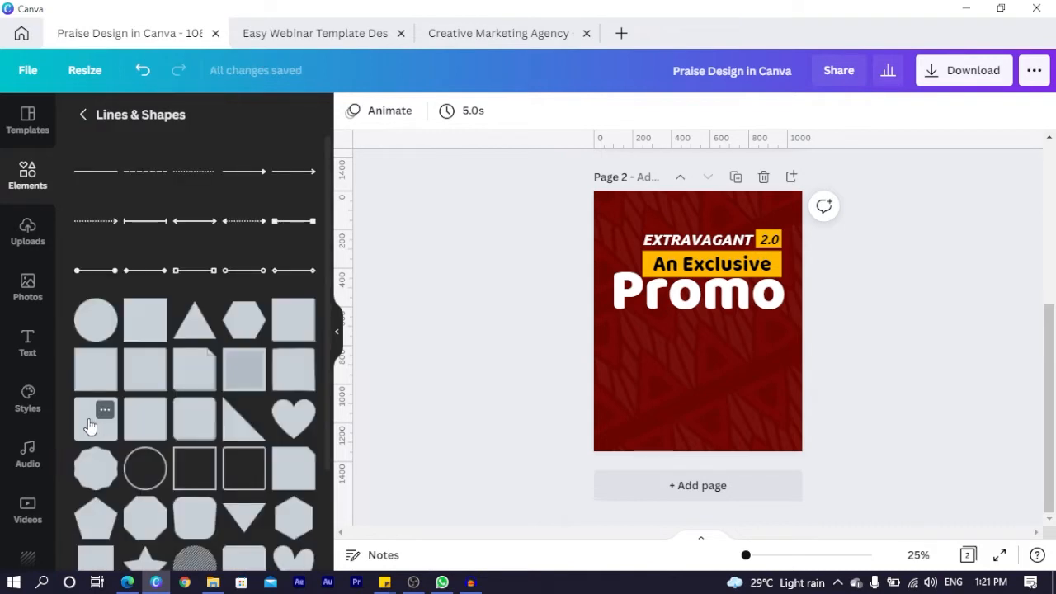
click(90, 427)
drag(702, 264, 612, 353)
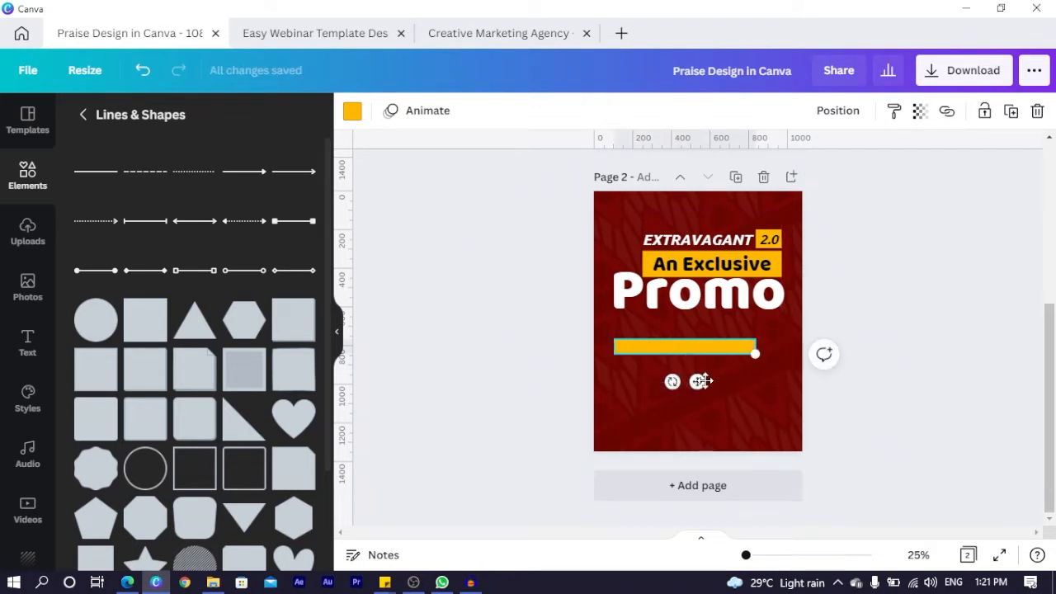
drag(700, 365, 686, 358)
drag(754, 320, 786, 322)
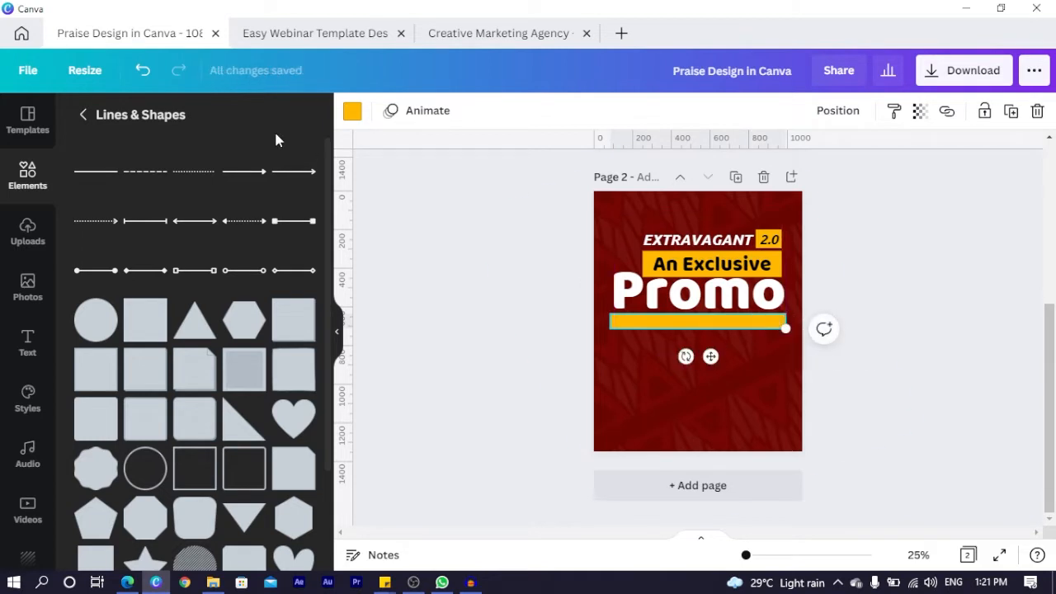
Step: Colour the rounded bar below "Promo" black and deselect it
click(352, 111)
click(132, 189)
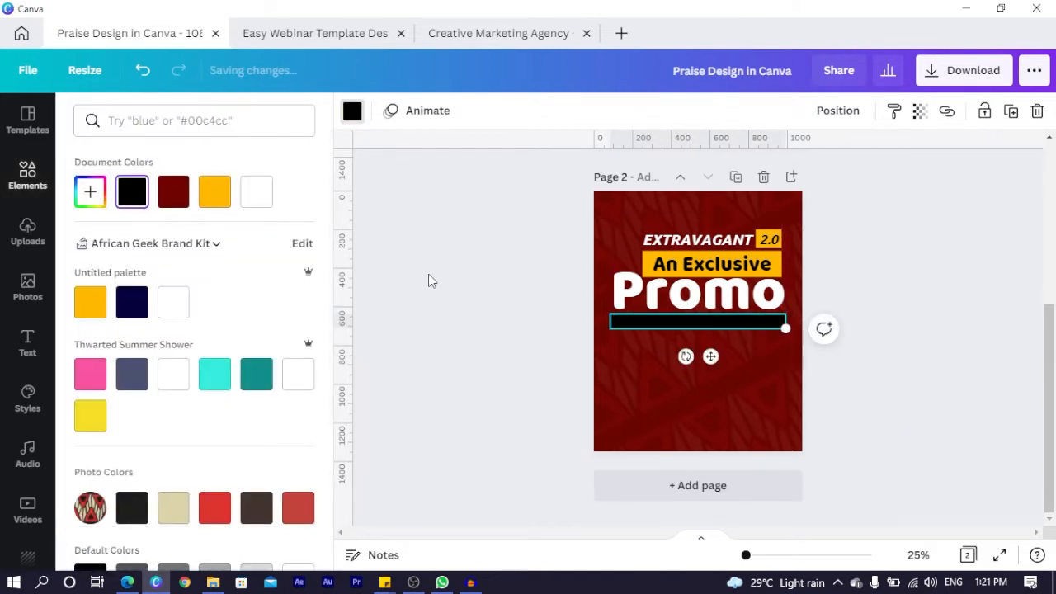
click(435, 283)
Step: Copy the venue line from page 1 to page 2, straighten it and centre it on the black bar
scroll(686, 254, up, 5)
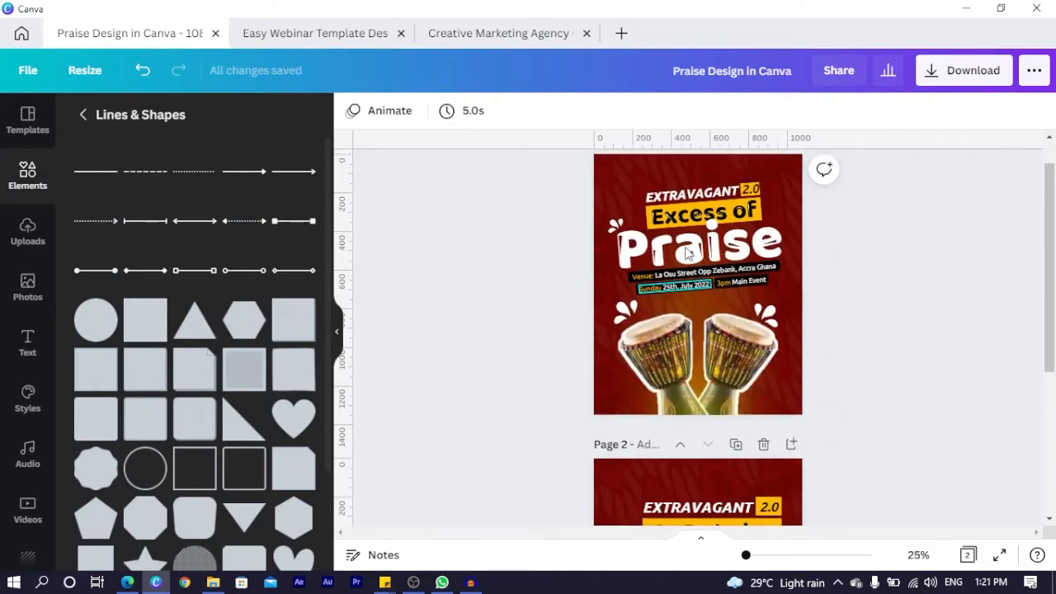
click(654, 323)
scroll(656, 347, down, 5)
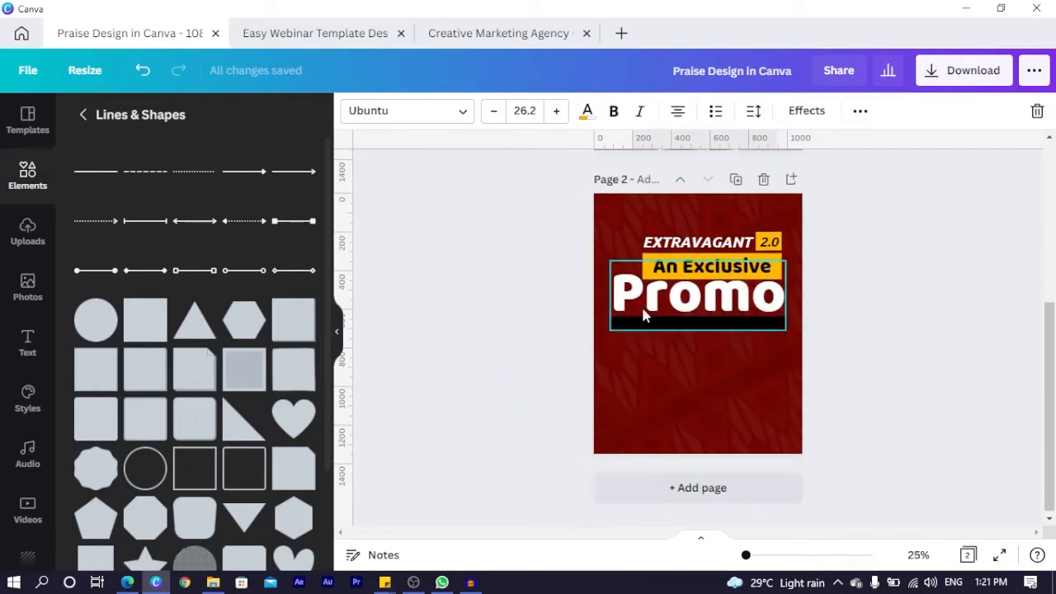
click(658, 377)
key(ctrl+v)
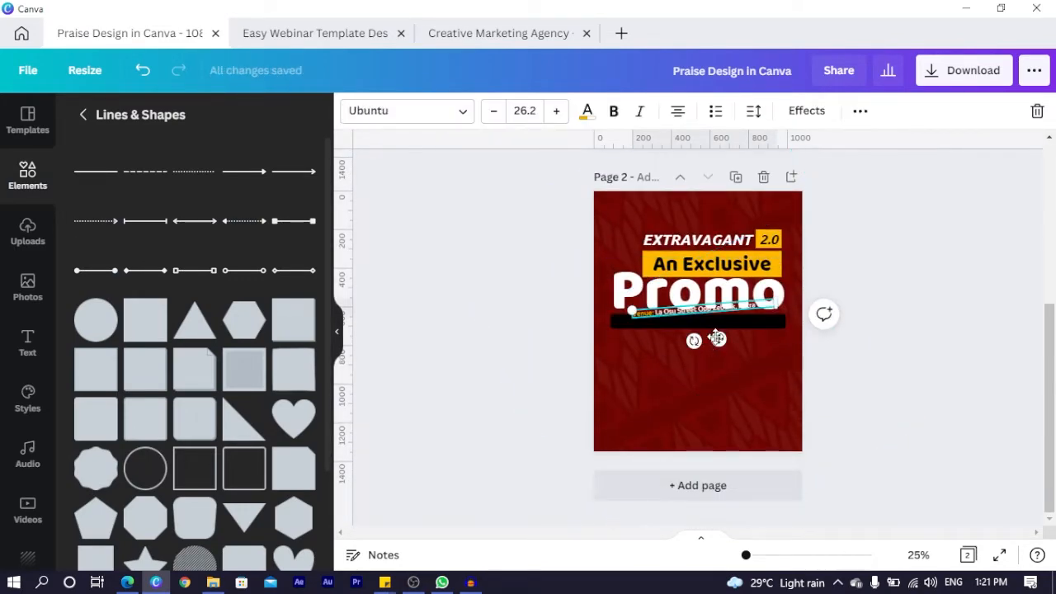
mouse_move(715, 338)
mouse_down()
mouse_move(708, 384)
mouse_move(688, 388)
mouse_move(708, 353)
mouse_up()
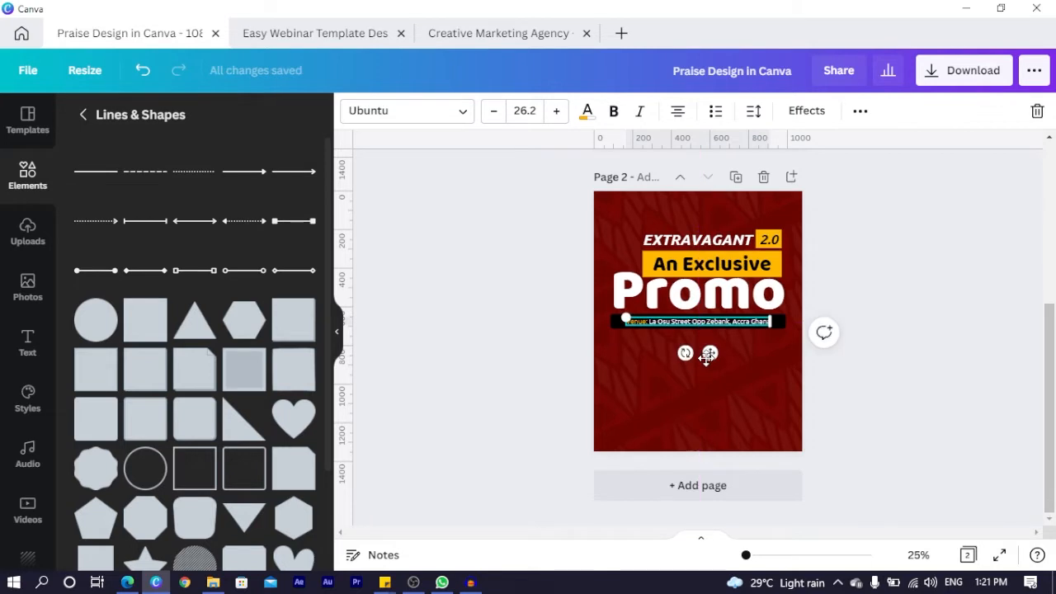
Step: Enlarge the venue text on the black bar to about size 29.6
key(ctrl+plus)
key(ctrl+plus)
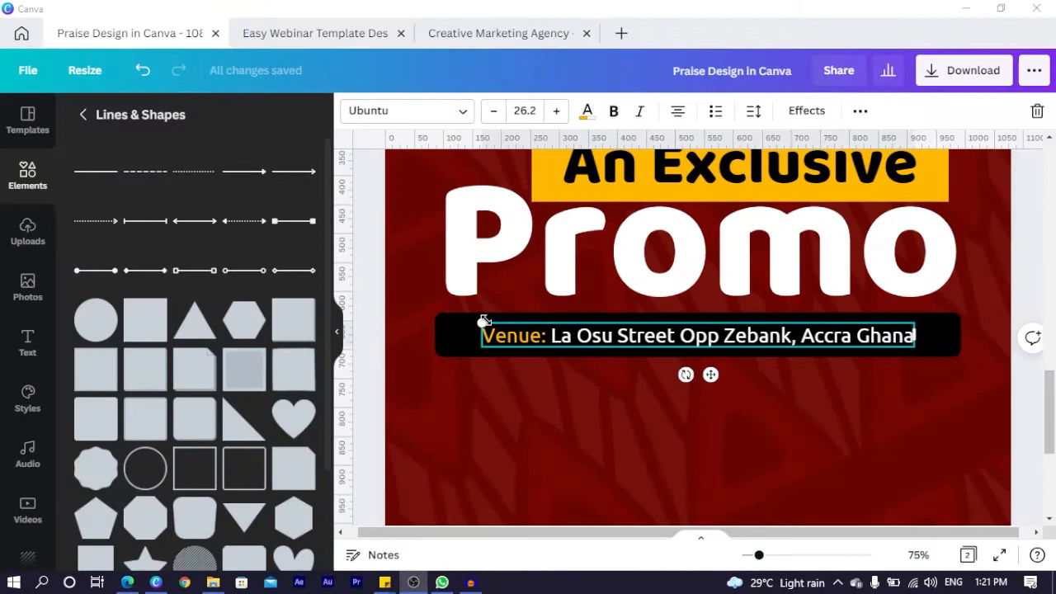
click(490, 315)
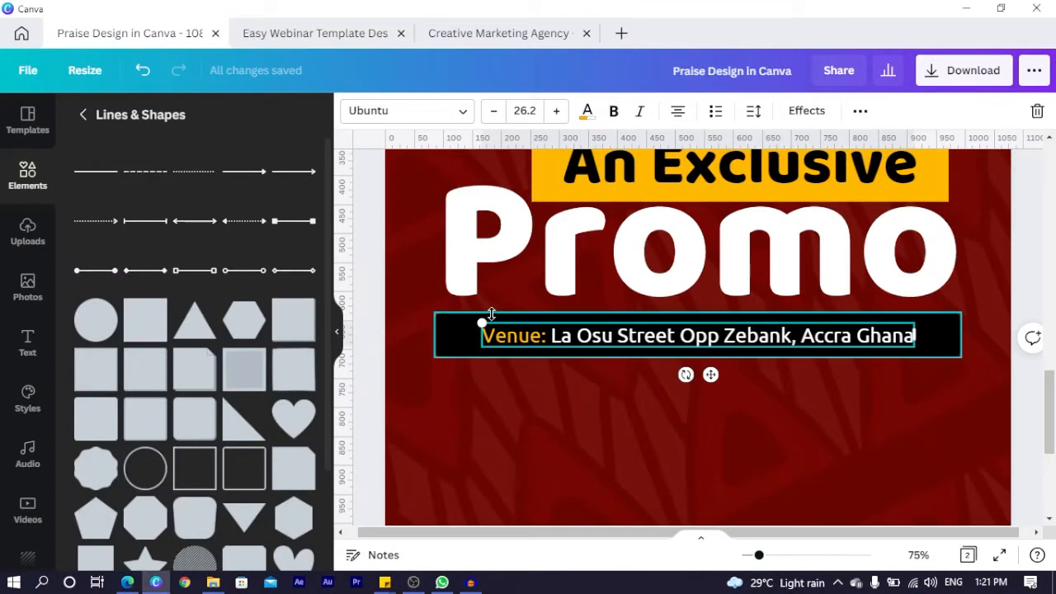
click(513, 340)
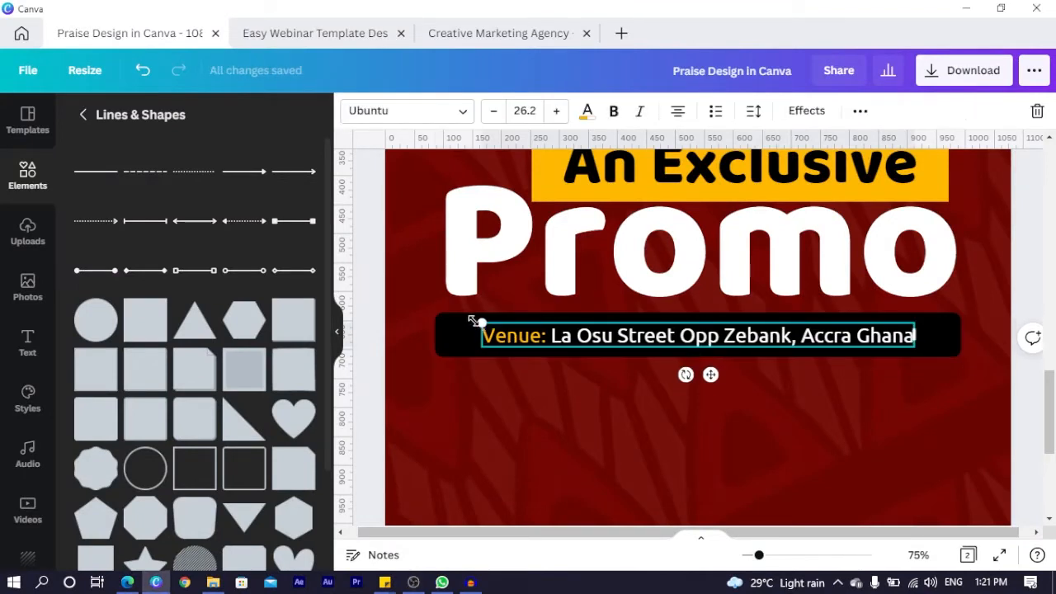
drag(472, 320, 452, 321)
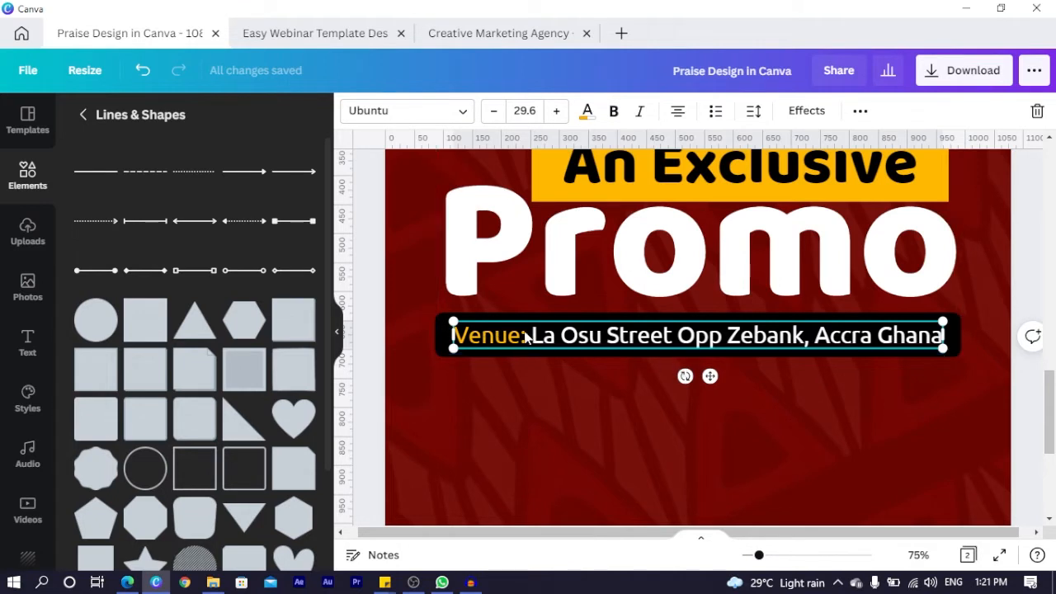
double_click(524, 339)
click(540, 334)
drag(564, 334, 505, 340)
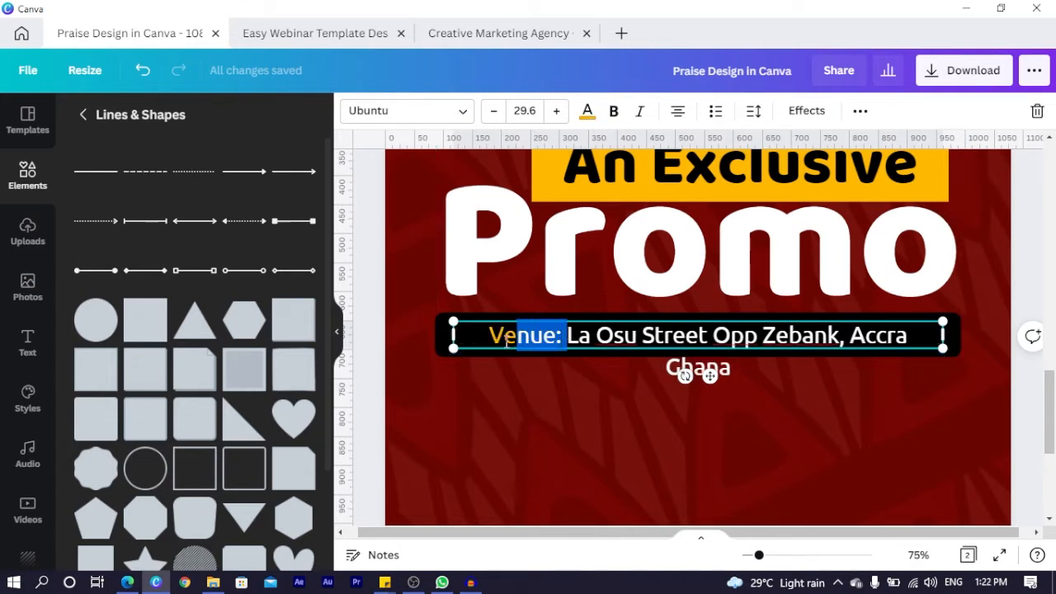
click(357, 221)
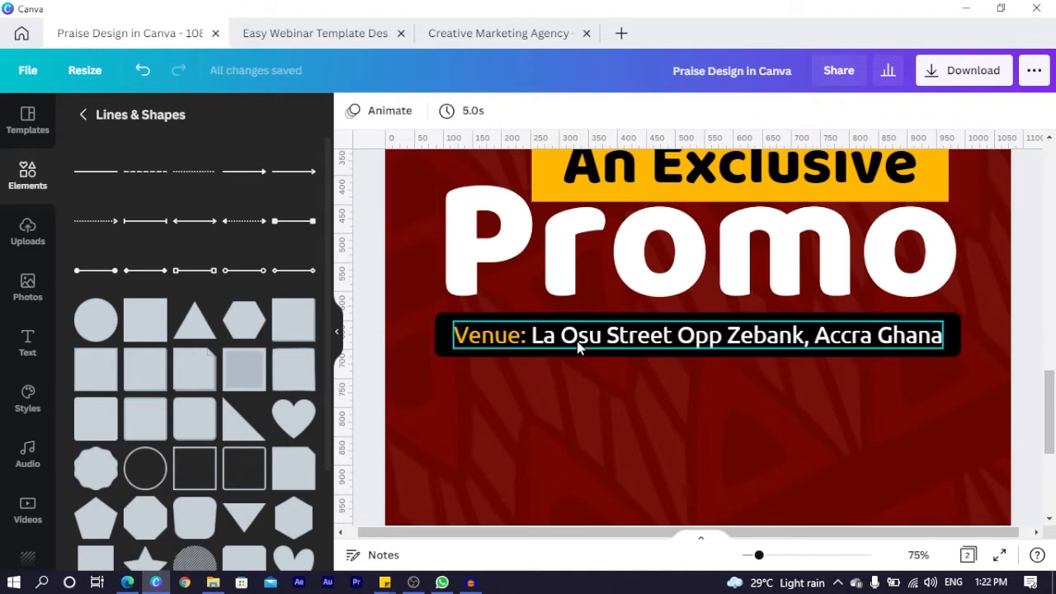
Step: Copy the "Sunday 25th, July 2022" and "3pm Main Event" texts from page 1 and paste them on page 2
scroll(689, 413, up, 1)
scroll(666, 455, up, 1)
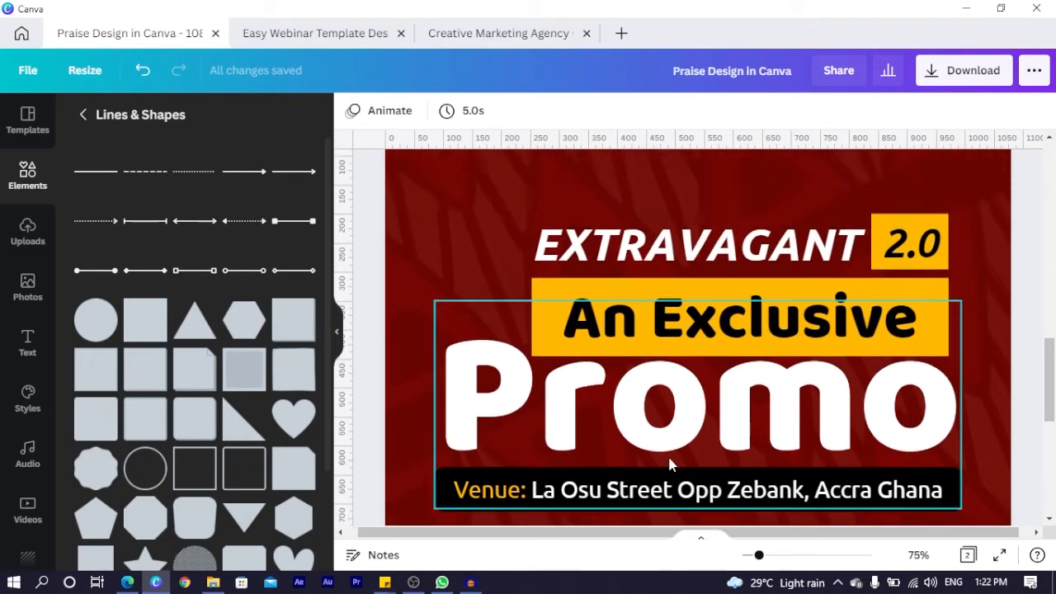
scroll(670, 445, down, 8)
click(646, 458)
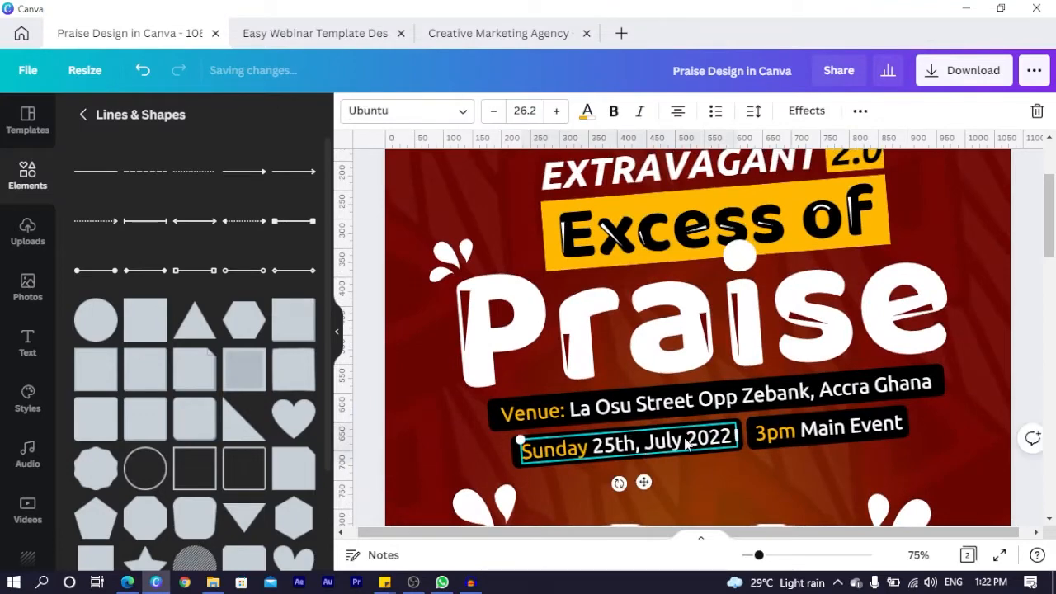
shift+click(789, 448)
scroll(790, 433, down, 1)
scroll(790, 433, down, 10)
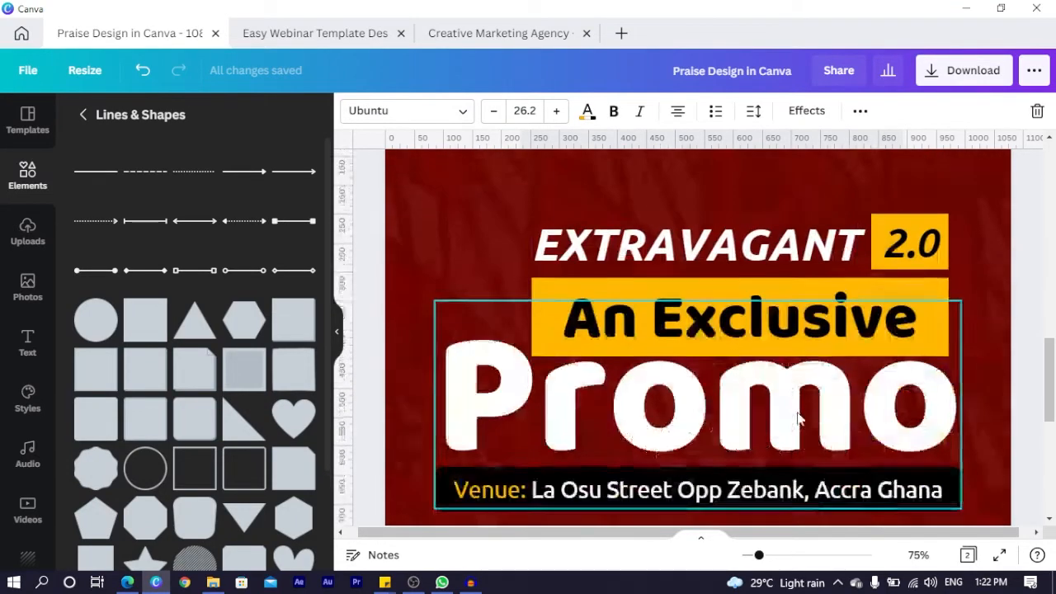
key(ctrl+v)
Step: Place the pasted date text below the left part of the venue bar and the "3pm Main Event" text below its right part
scroll(673, 335, up, 1)
drag(712, 311, 606, 401)
key(ctrl+z)
click(656, 279)
drag(656, 272, 589, 393)
drag(848, 250, 826, 376)
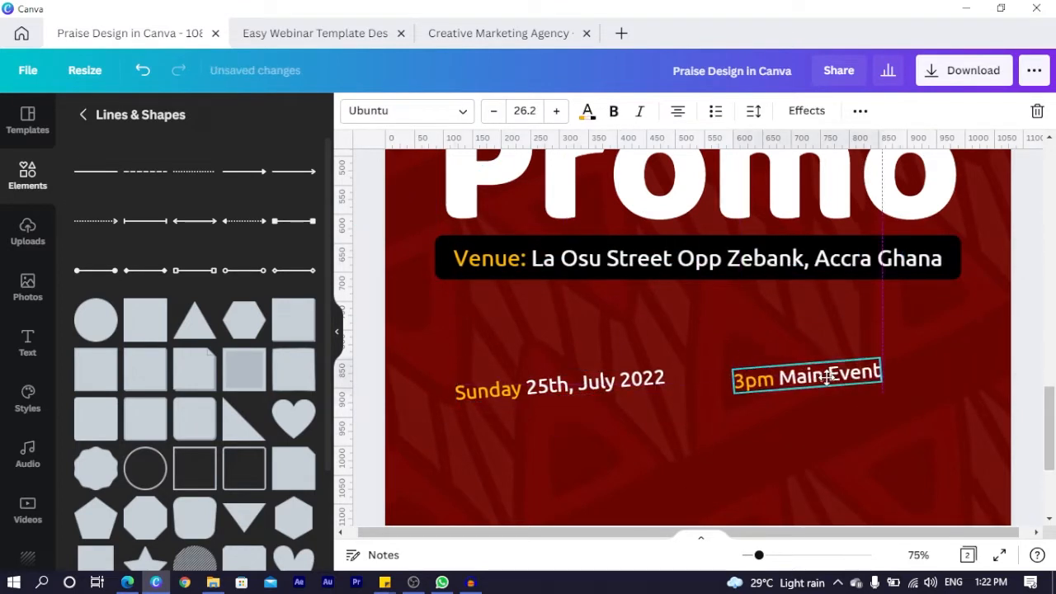
Step: Straighten the date text and the "3pm Main Event" text to a rotation of 0°
click(612, 392)
drag(553, 424, 555, 429)
click(780, 395)
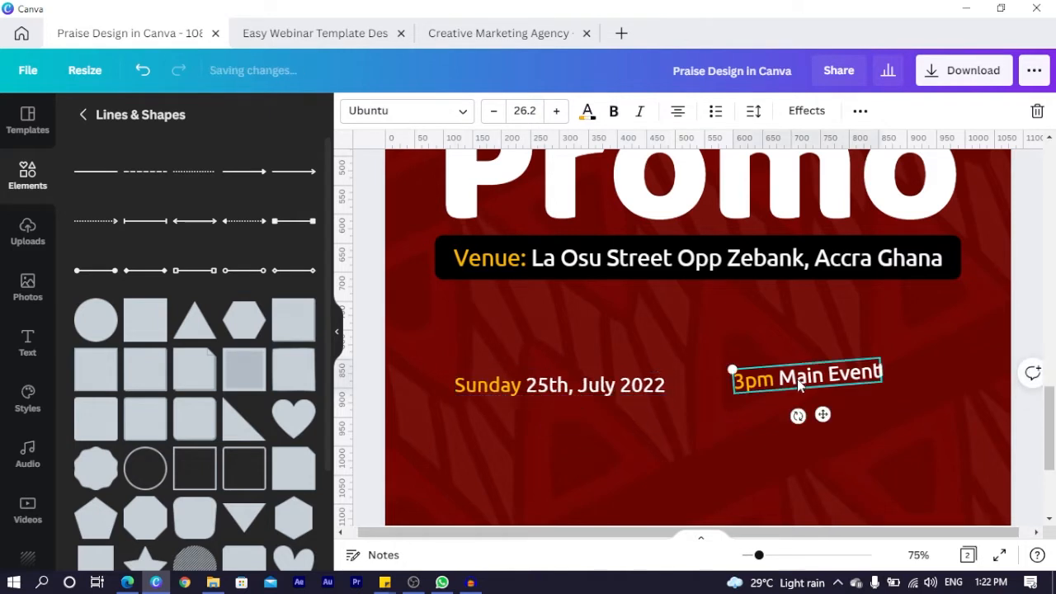
drag(791, 416, 792, 424)
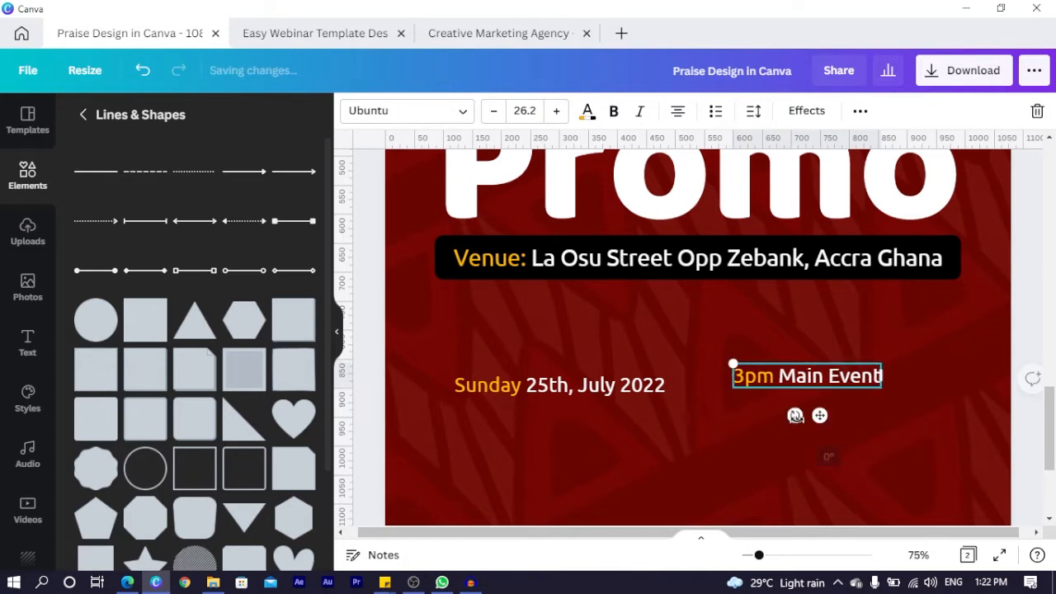
Step: Duplicate the black venue bar and place the copy directly below it
click(959, 273)
key(ctrl+d)
drag(952, 276, 929, 318)
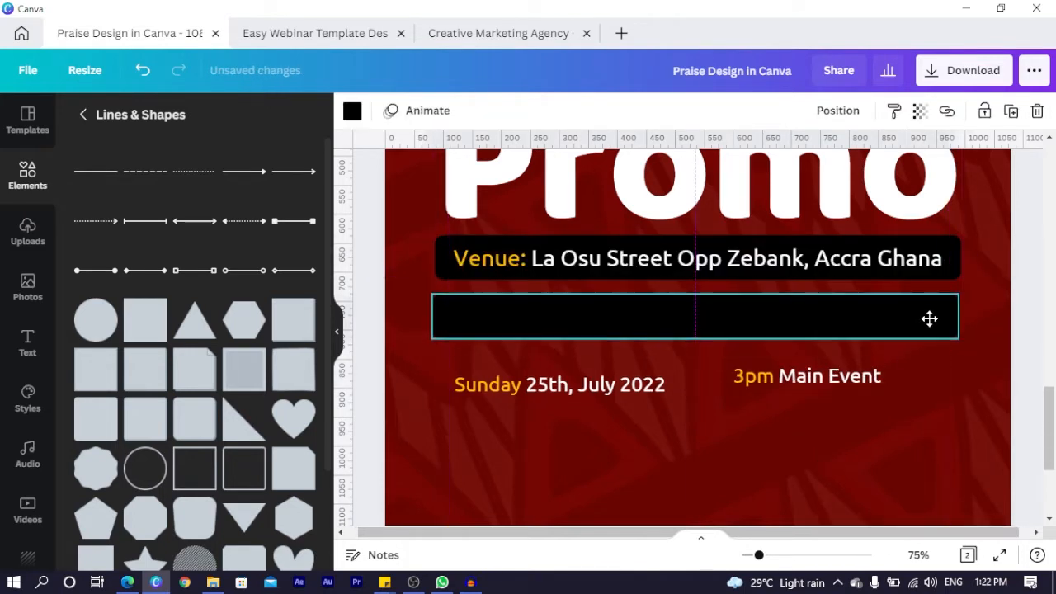
Step: Place the "Sunday 25th, July 2022" text on the left part of the lower black bar and bring it in front
drag(556, 382, 558, 310)
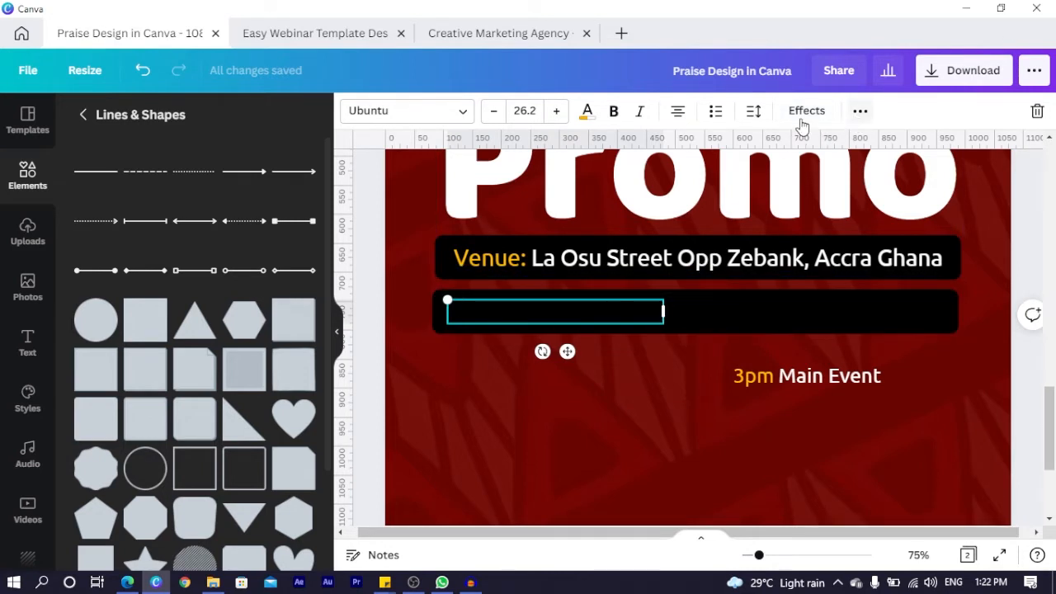
click(859, 112)
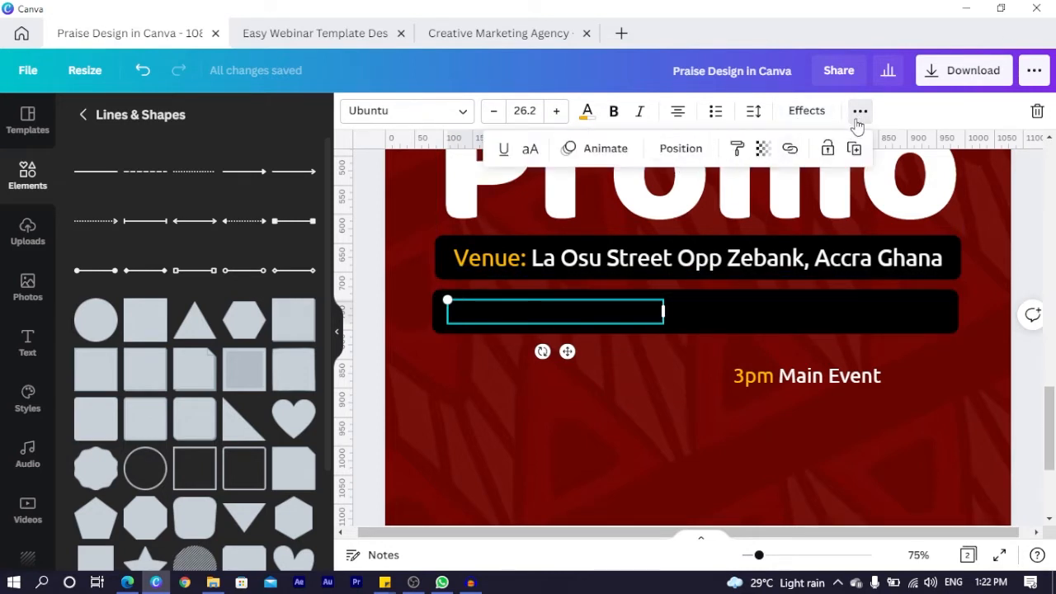
click(680, 150)
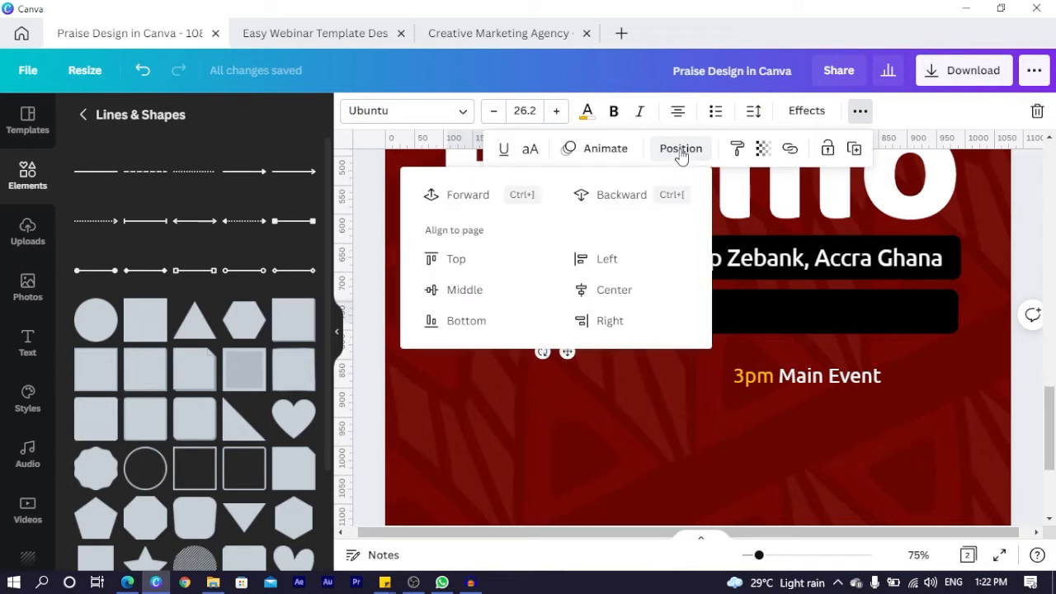
click(460, 195)
click(500, 430)
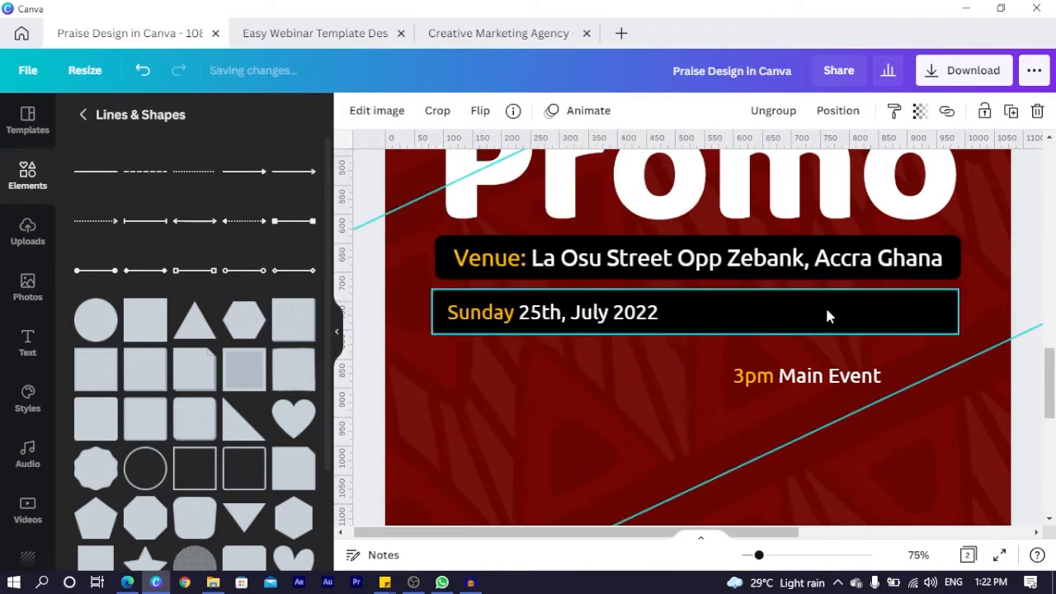
Step: Shorten the lower bar to fit the date text and place a duplicate of the shortened bar beside it on the right
click(903, 310)
drag(957, 312, 671, 337)
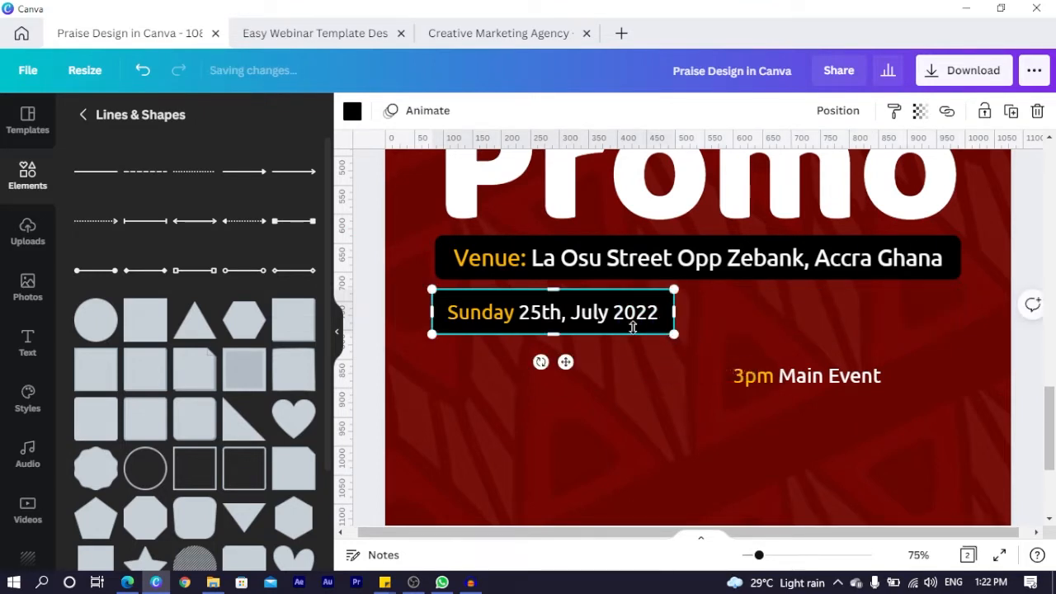
key(ctrl+d)
drag(603, 337, 849, 321)
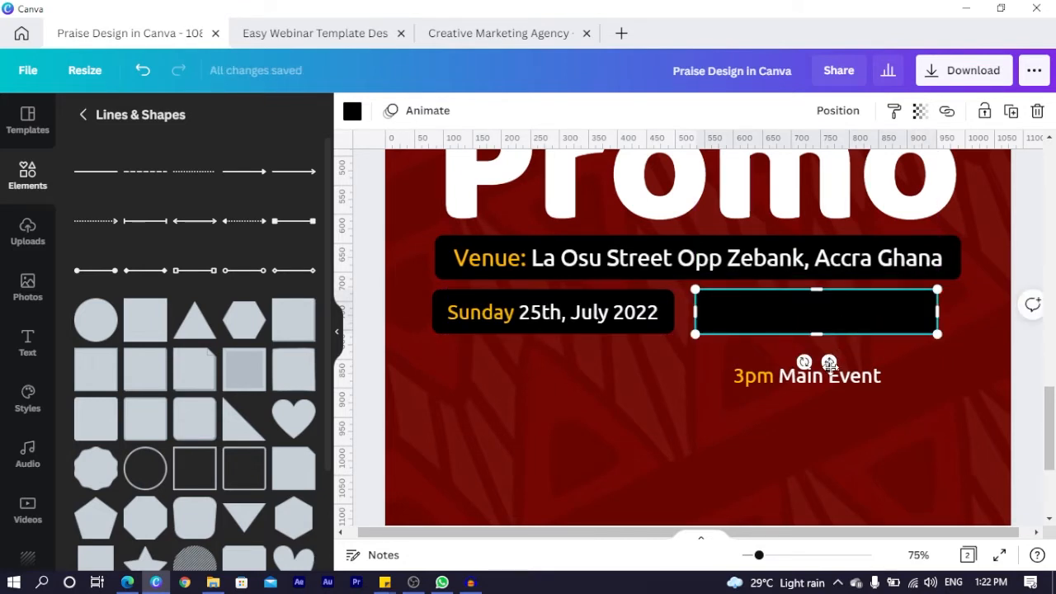
Step: Place the "3pm Main Event" text in front of the right-hand bar and narrow that bar to fit the text
drag(856, 378, 830, 316)
key(ctrl+])
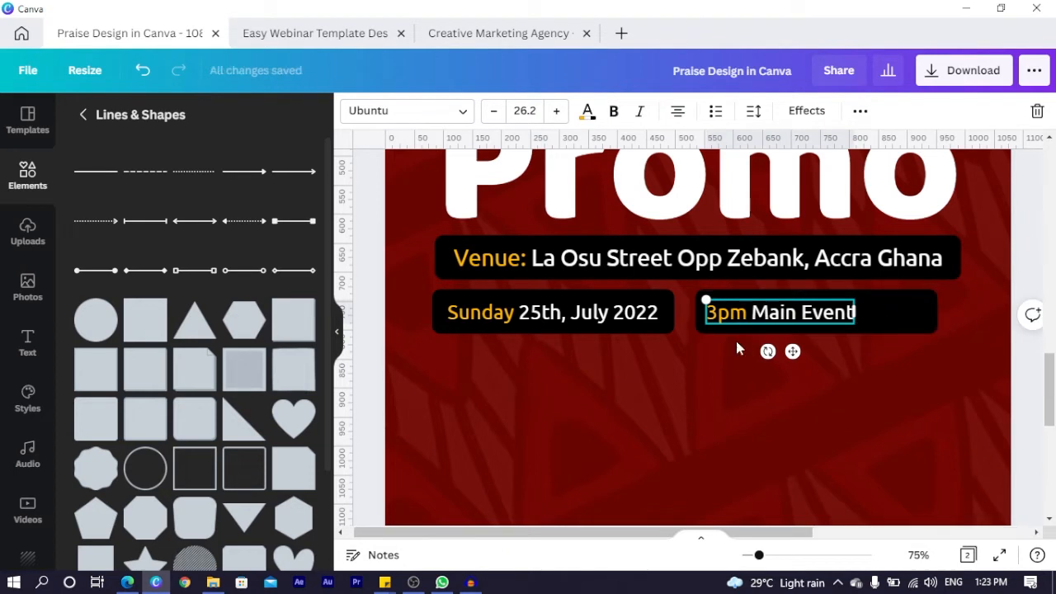
click(895, 312)
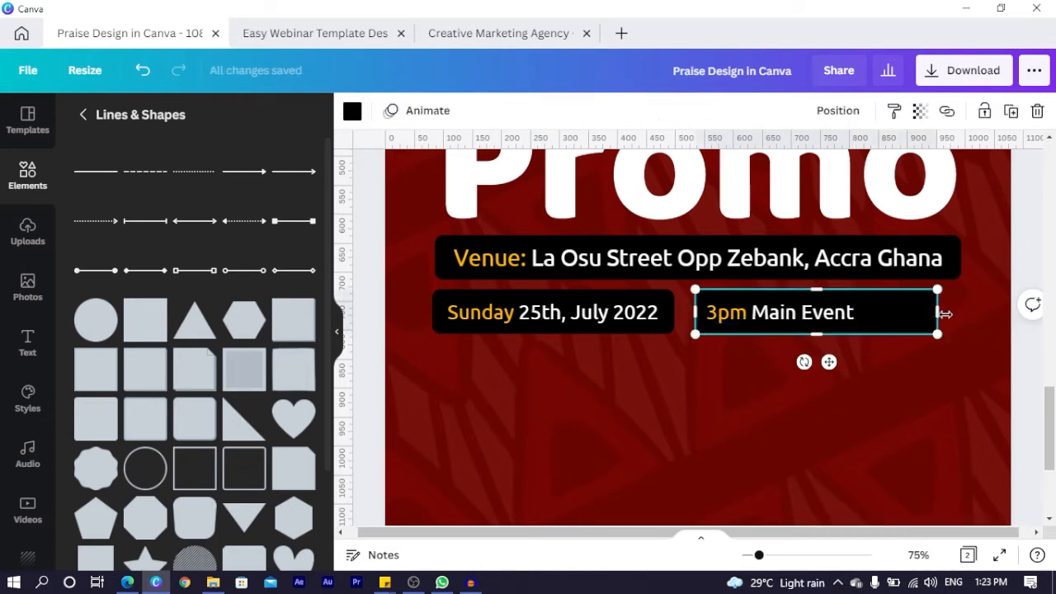
drag(939, 311, 872, 322)
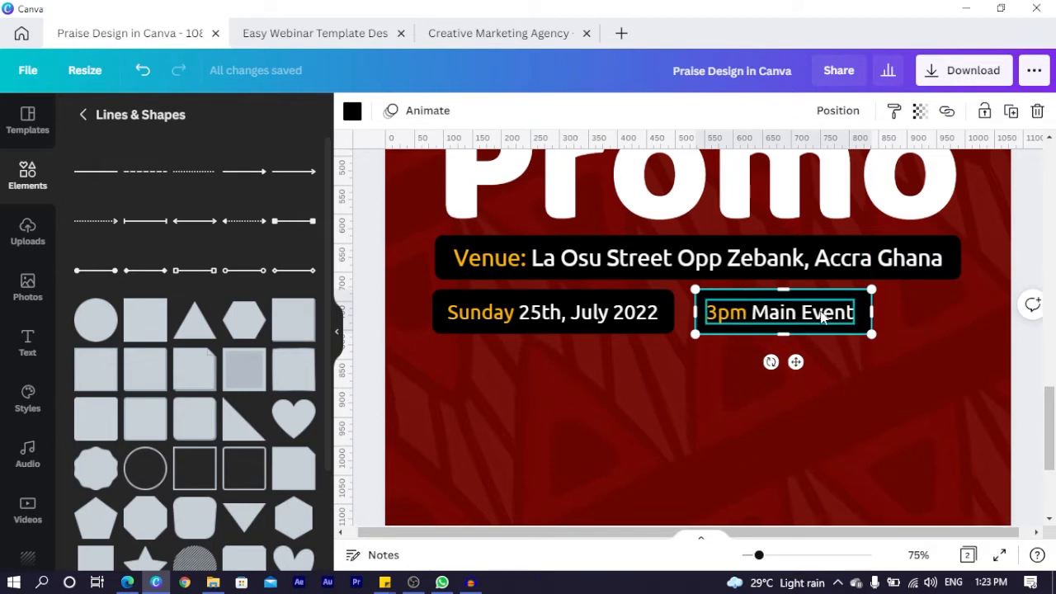
Step: Shift the date and time bars with their texts together so they sit centred below the venue bar
click(753, 322)
shift+click(620, 329)
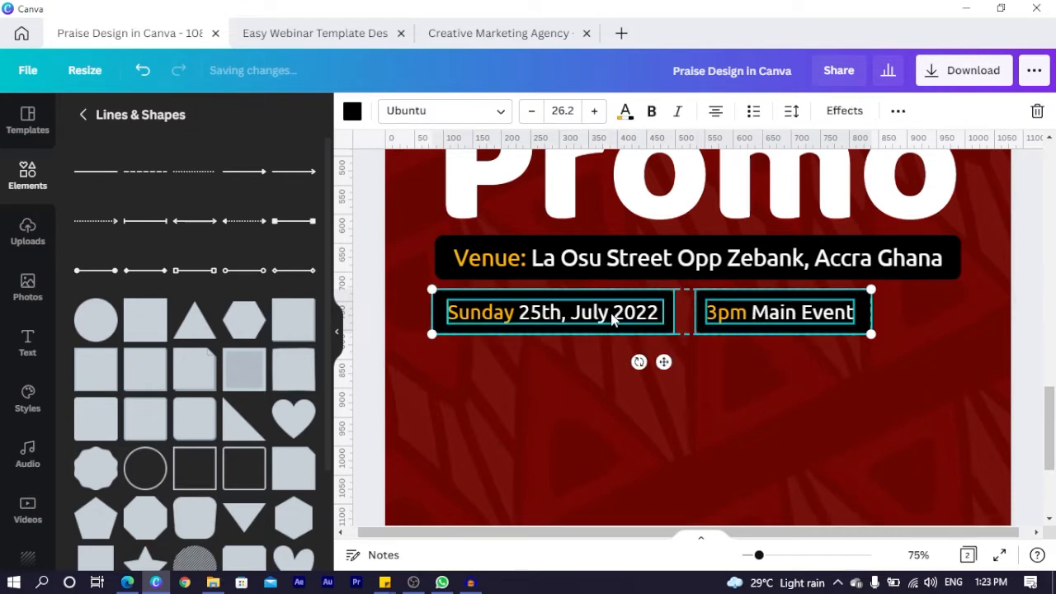
drag(522, 314, 566, 313)
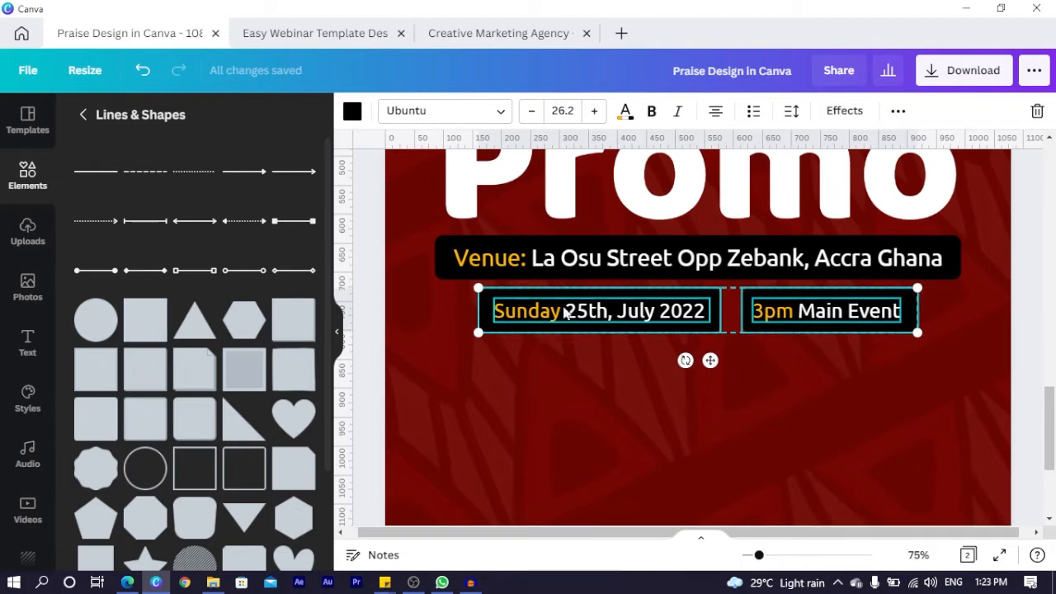
Step: Lock the patterned background image on page 2 so it stays out of selections of the text elements
key(ctrl+minus)
key(ctrl+minus)
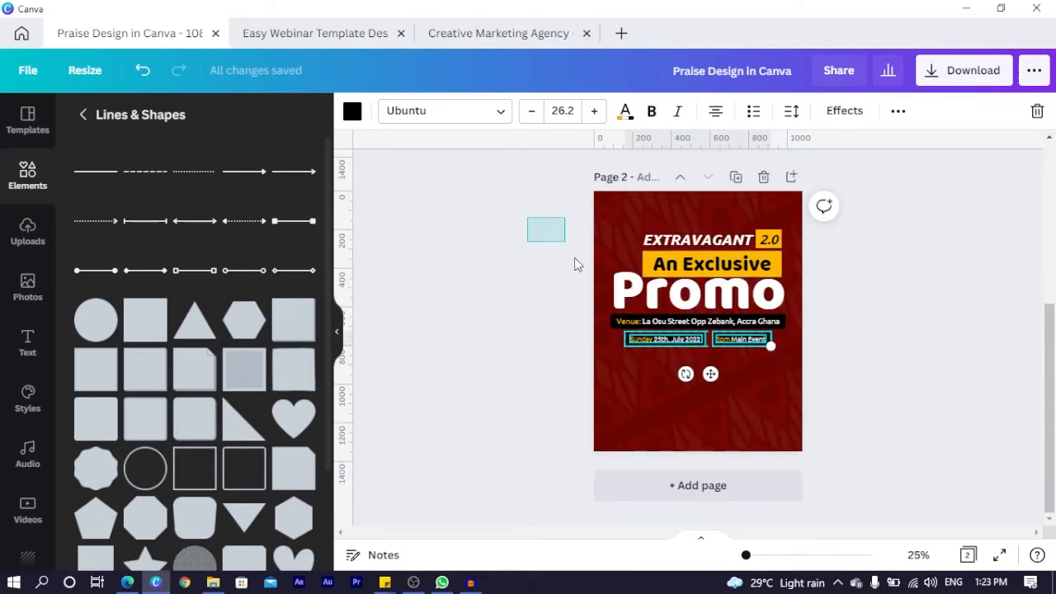
drag(577, 264, 614, 419)
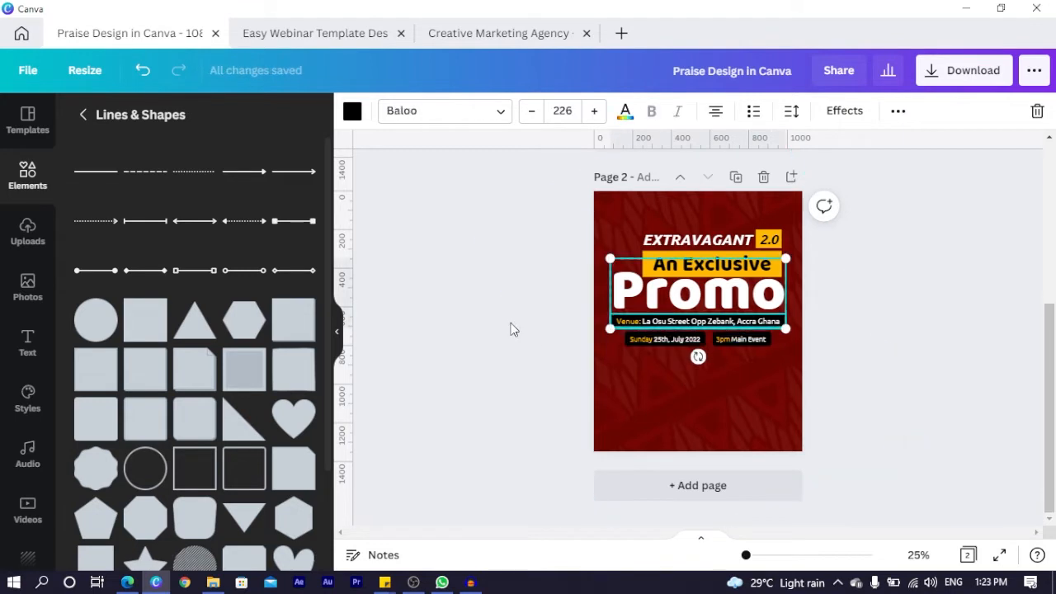
drag(560, 226, 606, 412)
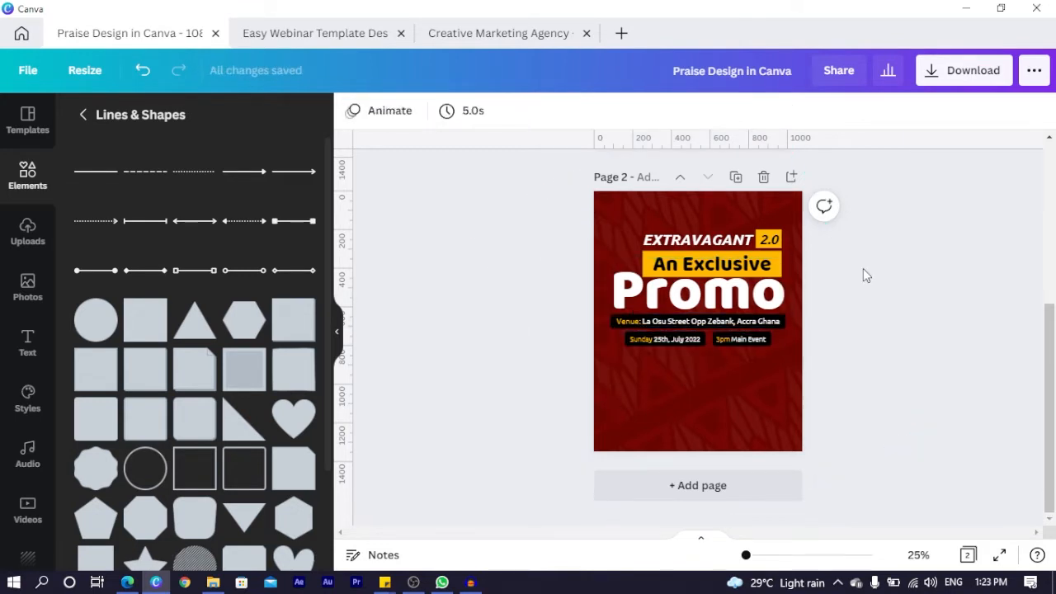
click(788, 211)
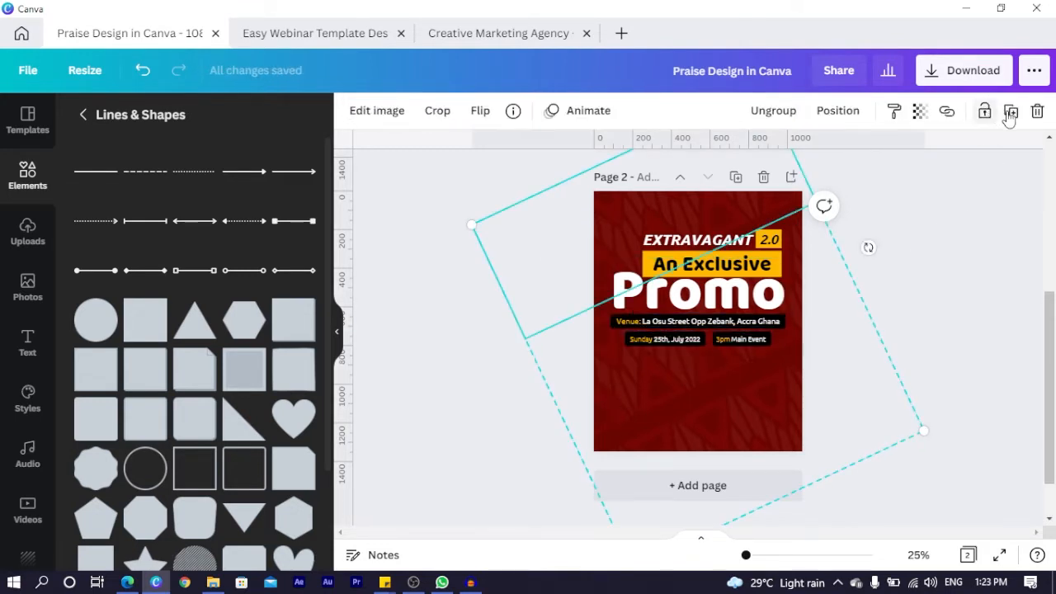
click(984, 113)
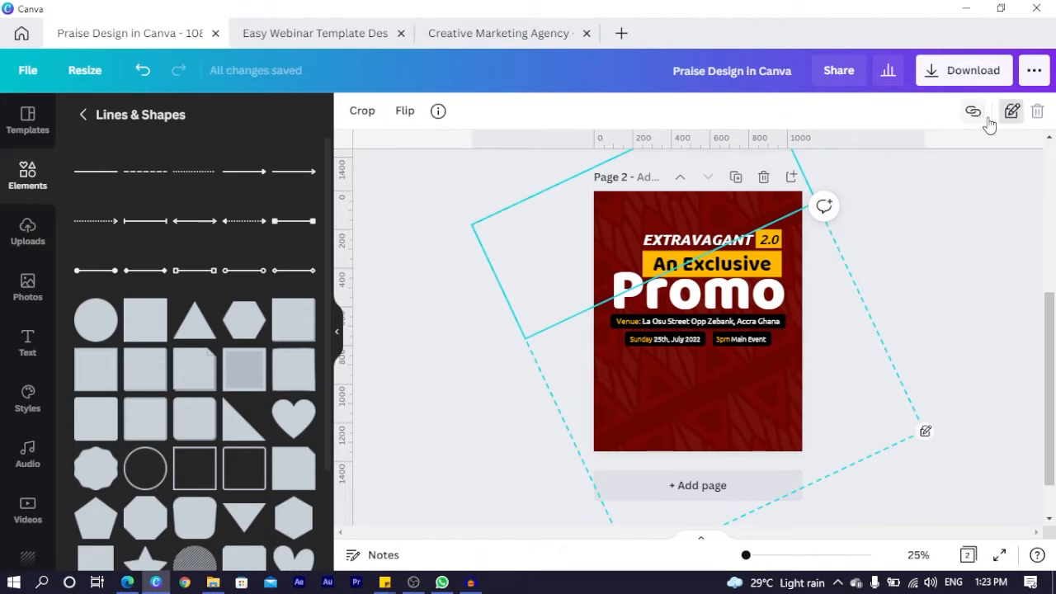
click(943, 250)
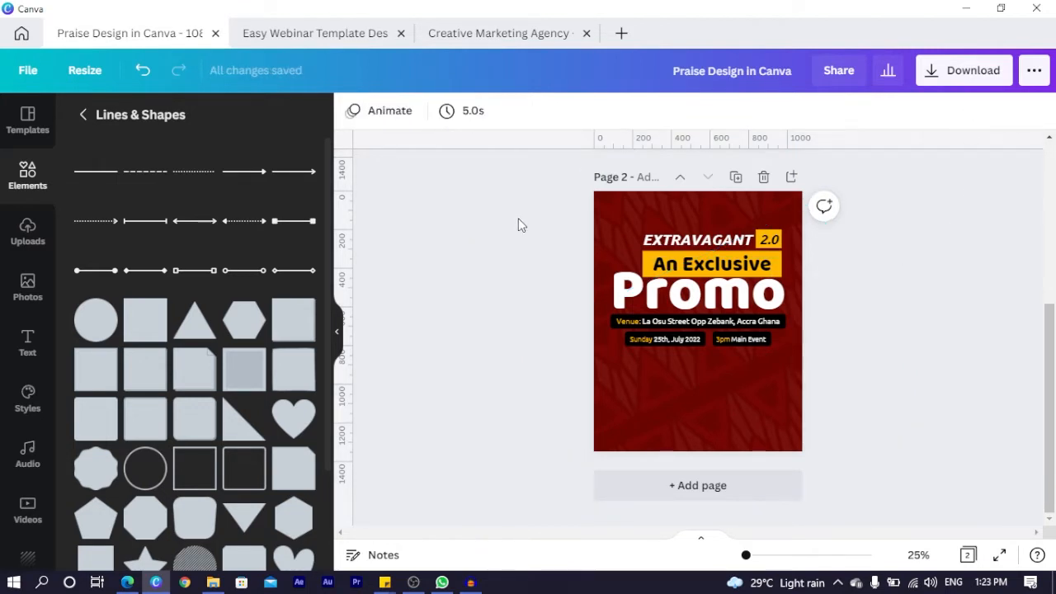
Step: Tilt the whole title, venue, date and time block slightly counterclockwise and move it up a little on the page
drag(523, 203, 812, 367)
drag(698, 373, 715, 375)
click(552, 335)
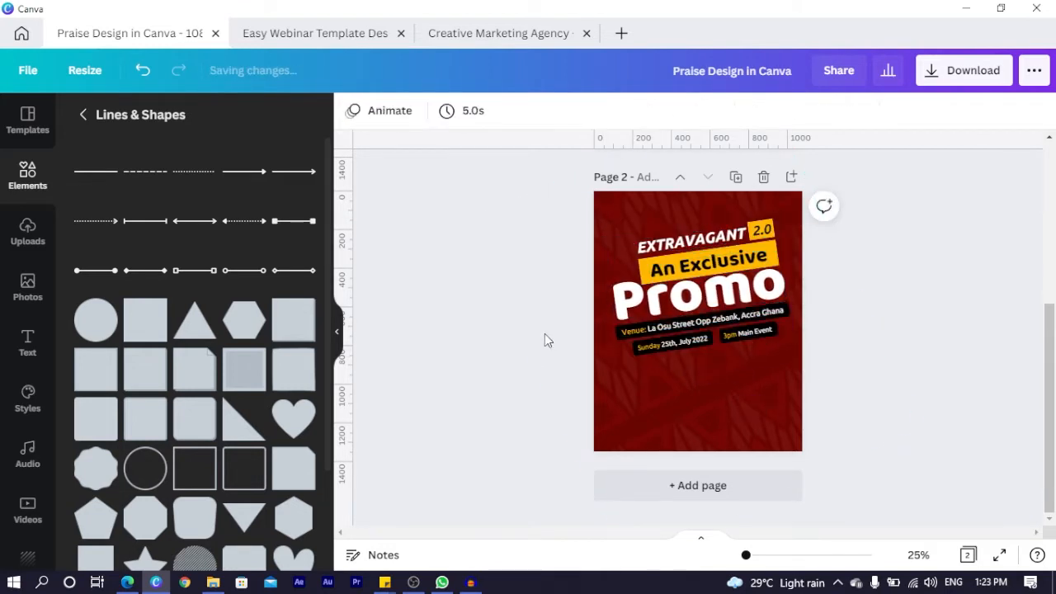
drag(562, 215, 816, 366)
drag(683, 289, 681, 276)
click(525, 294)
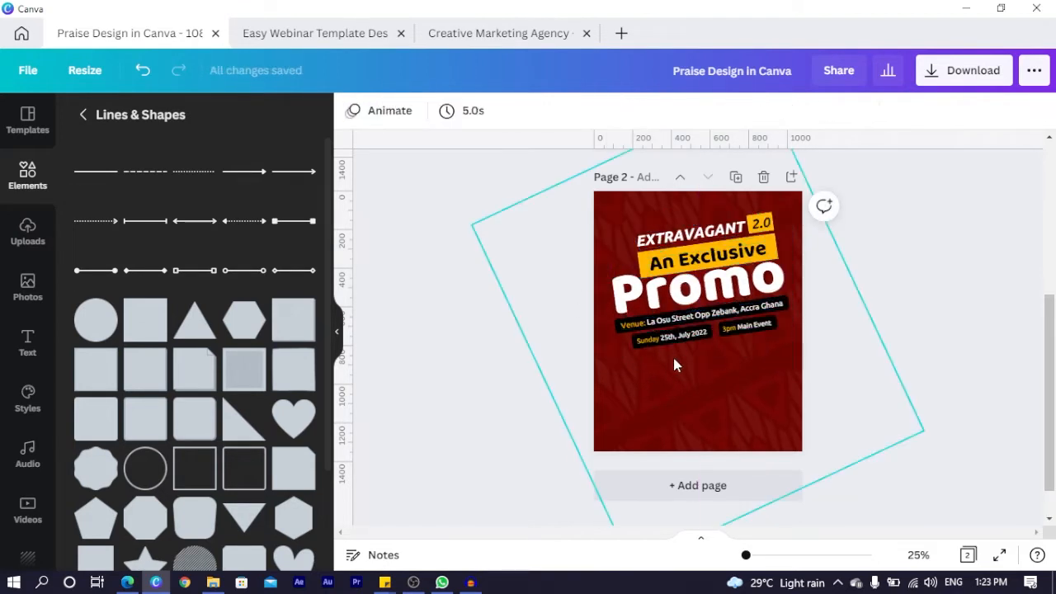
Step: Add the uploaded djembe drum image to page 2 and move it toward the lower part of the page
click(10, 245)
scroll(198, 283, down, 5)
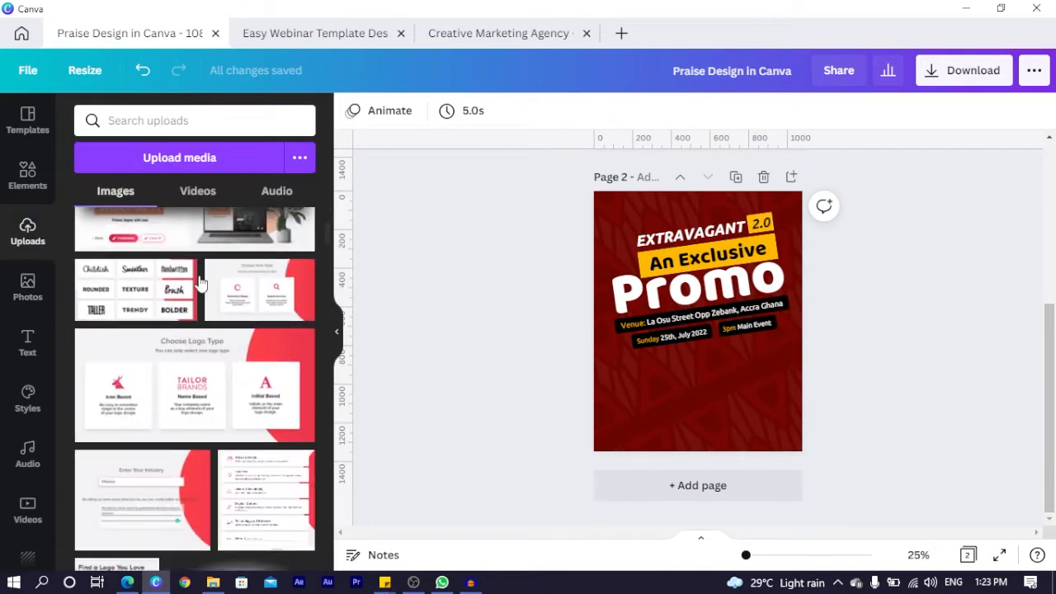
scroll(203, 285, down, 3)
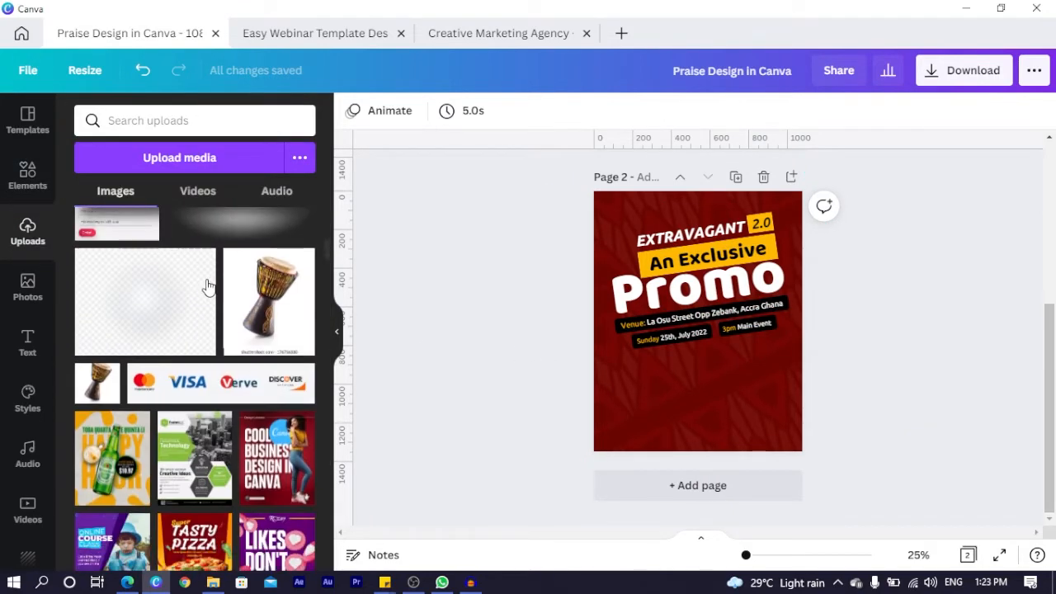
click(261, 316)
drag(697, 363, 680, 438)
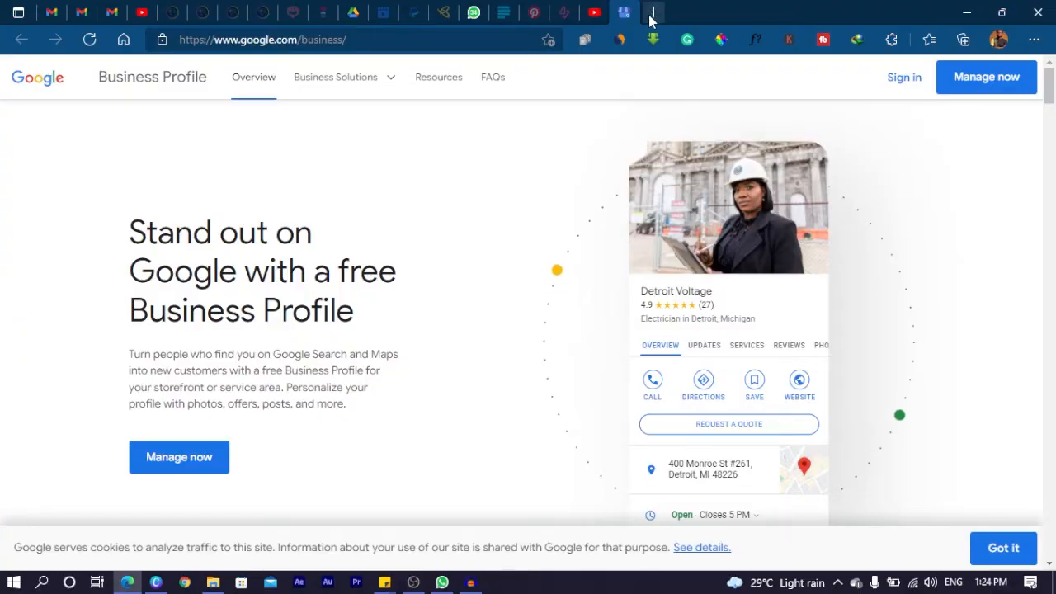
Step: Switch to the web browser and search for "AFRICAN DRUM" in a new tab
click(651, 13)
click(365, 44)
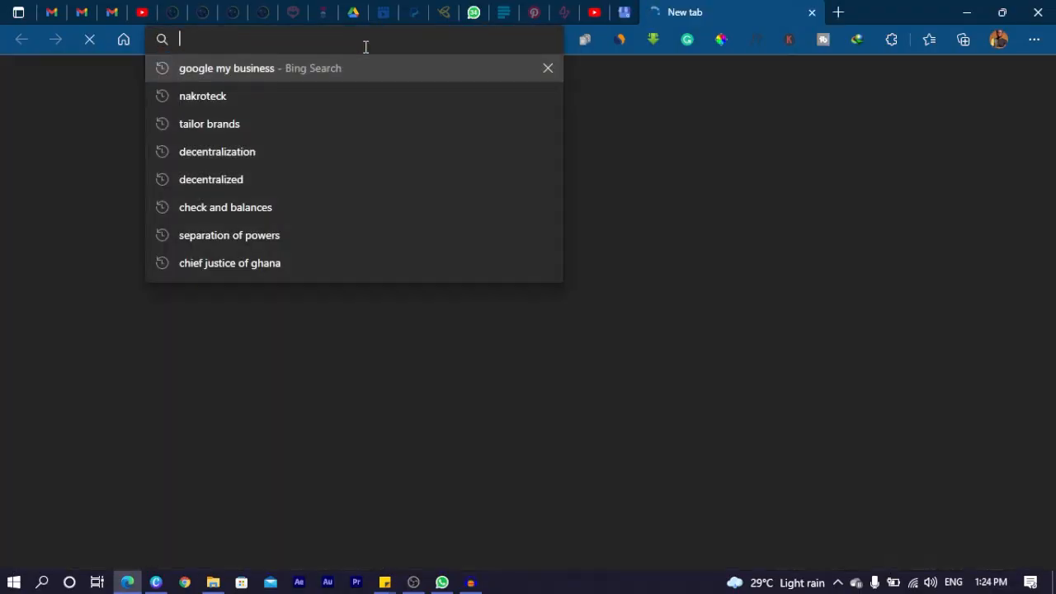
text(AFR)
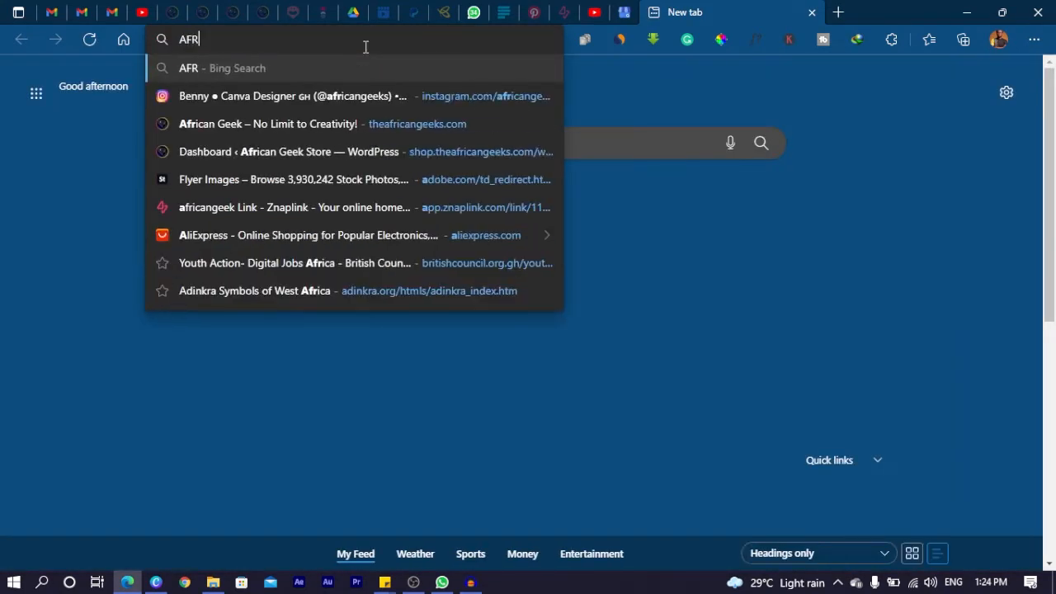
text(ICAN GDRUM)
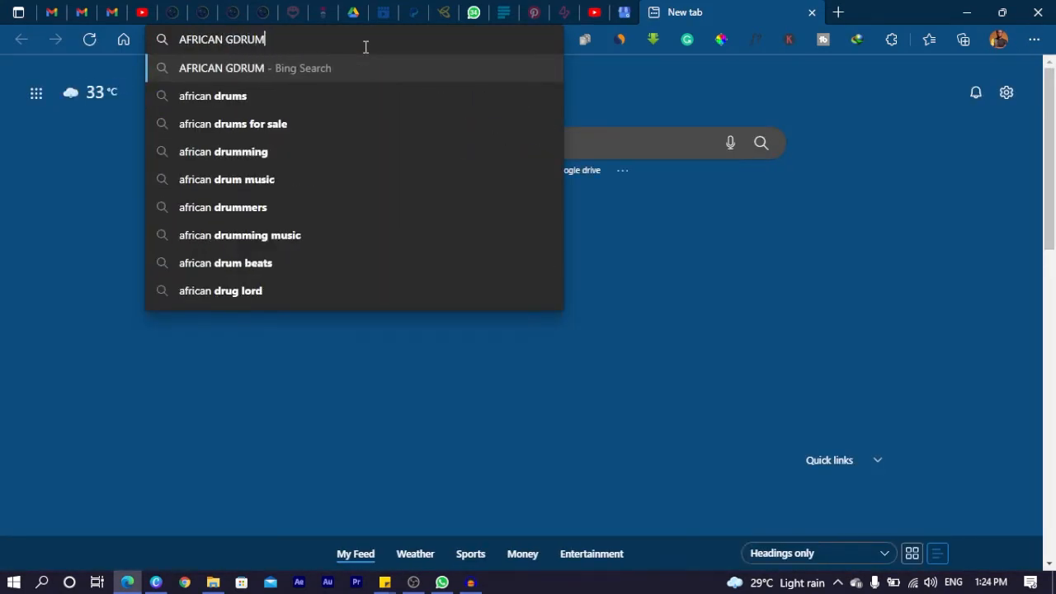
key(Return)
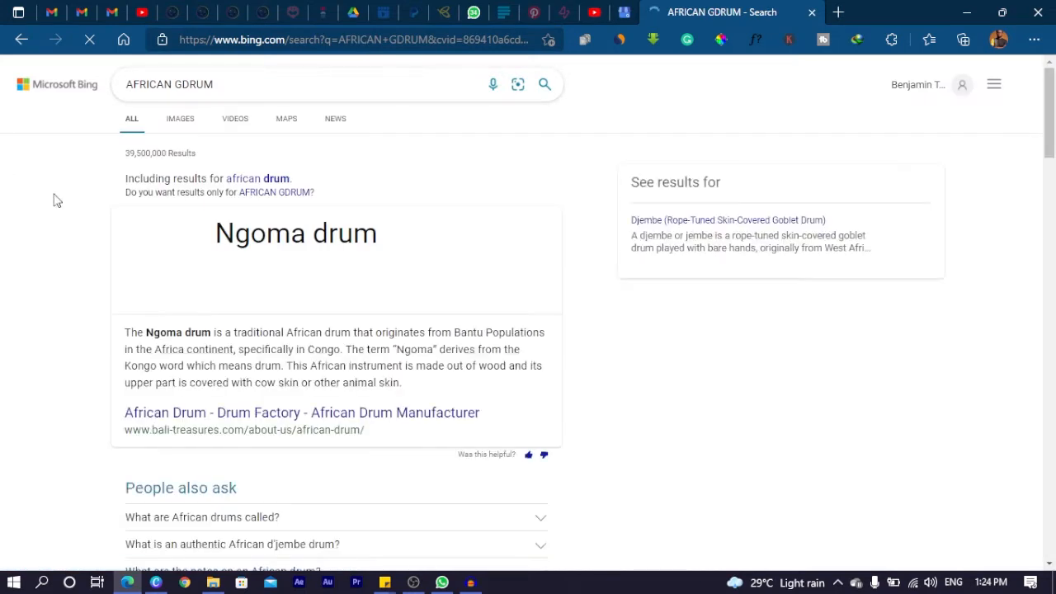
click(182, 84)
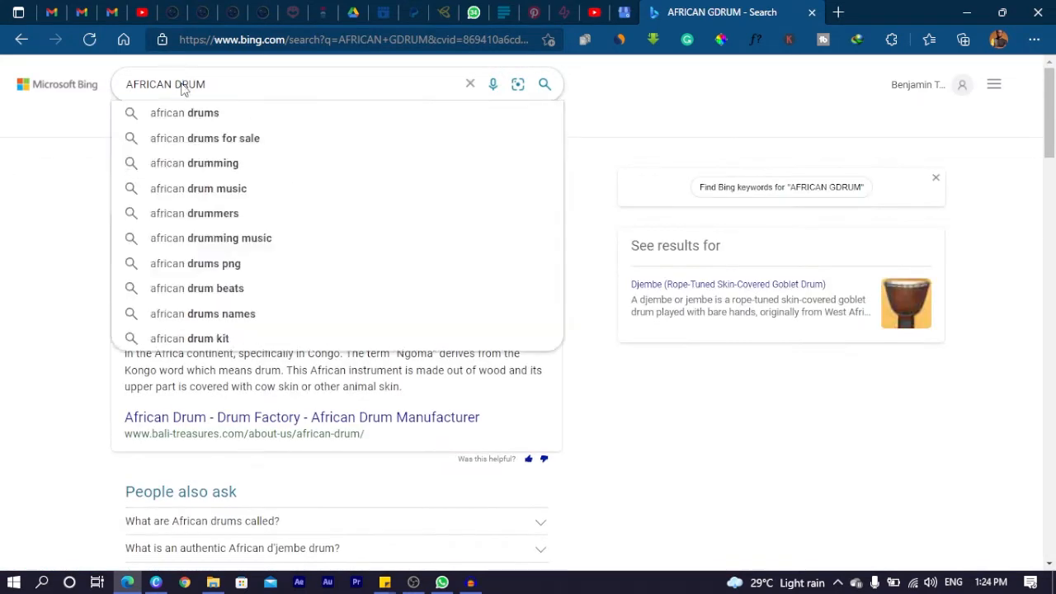
key(BackSpace)
key(Return)
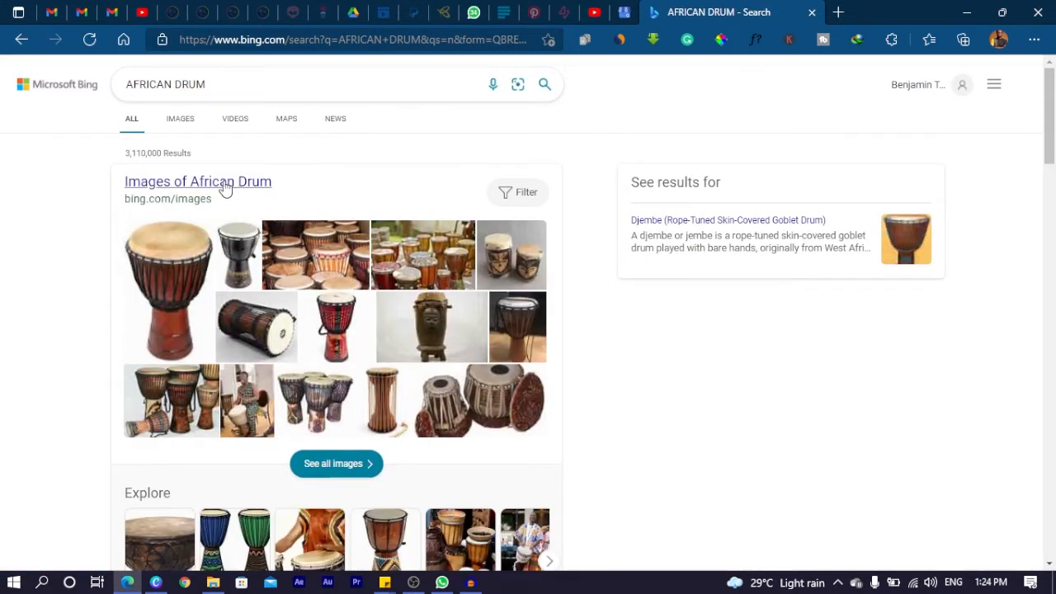
Step: Browse the image results for "AFRICAN DRUM" for a drum picture that suits the flyer
click(183, 132)
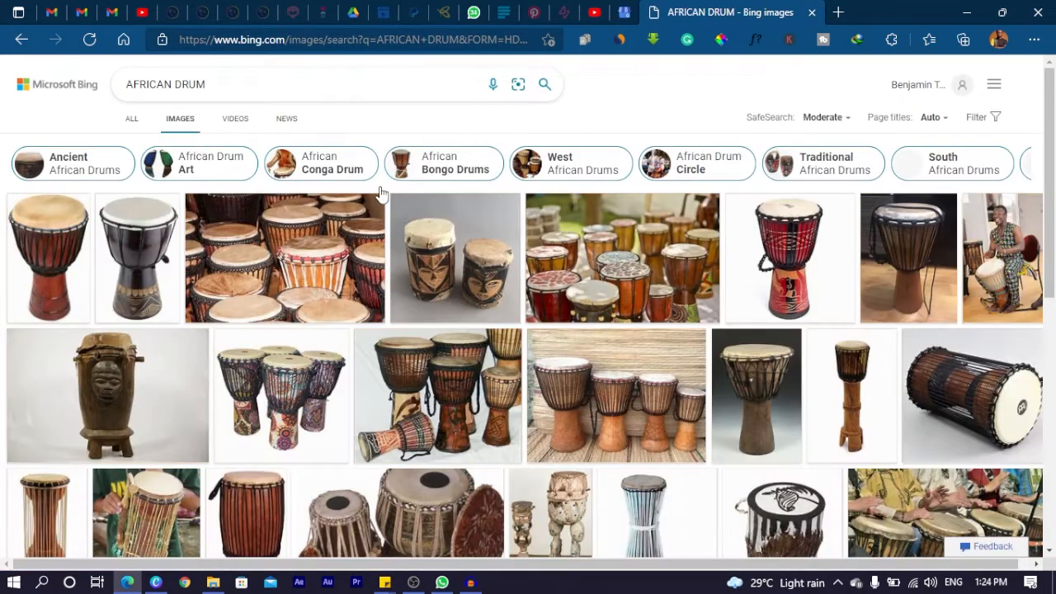
scroll(183, 419, down, 4)
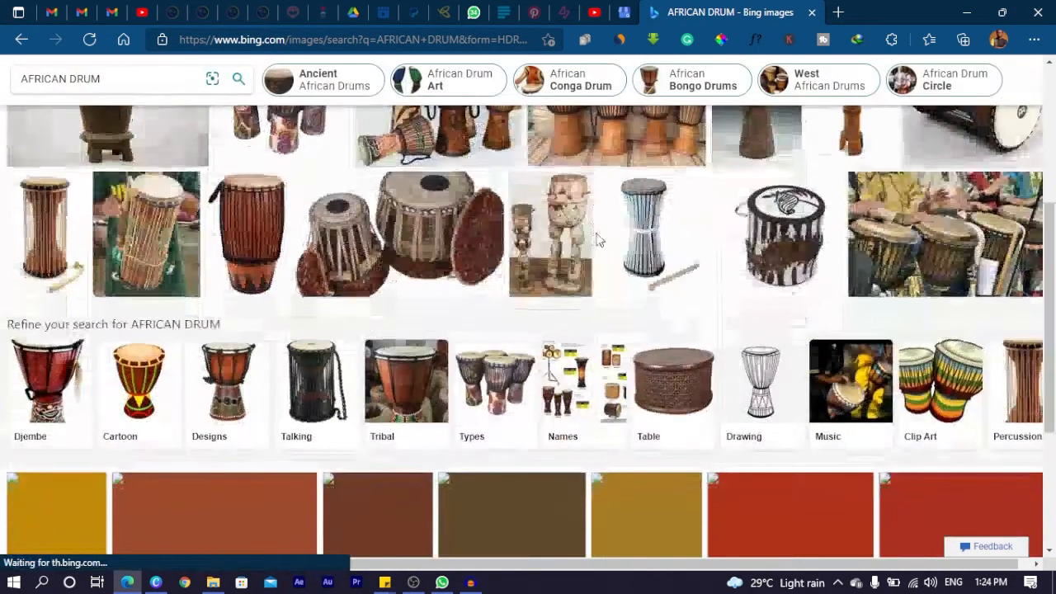
scroll(183, 418, down, 6)
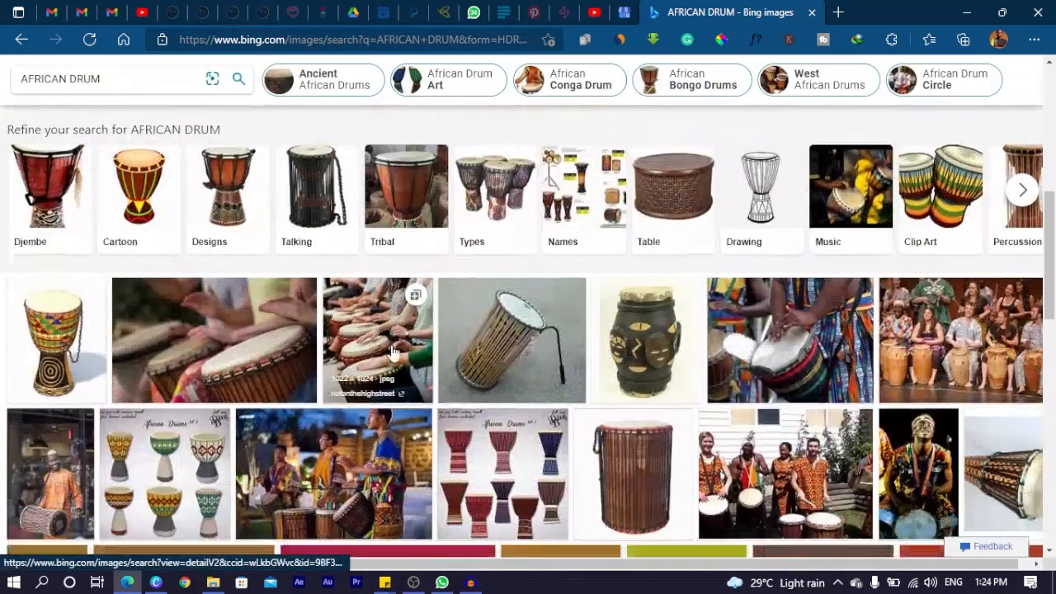
scroll(401, 356, down, 2)
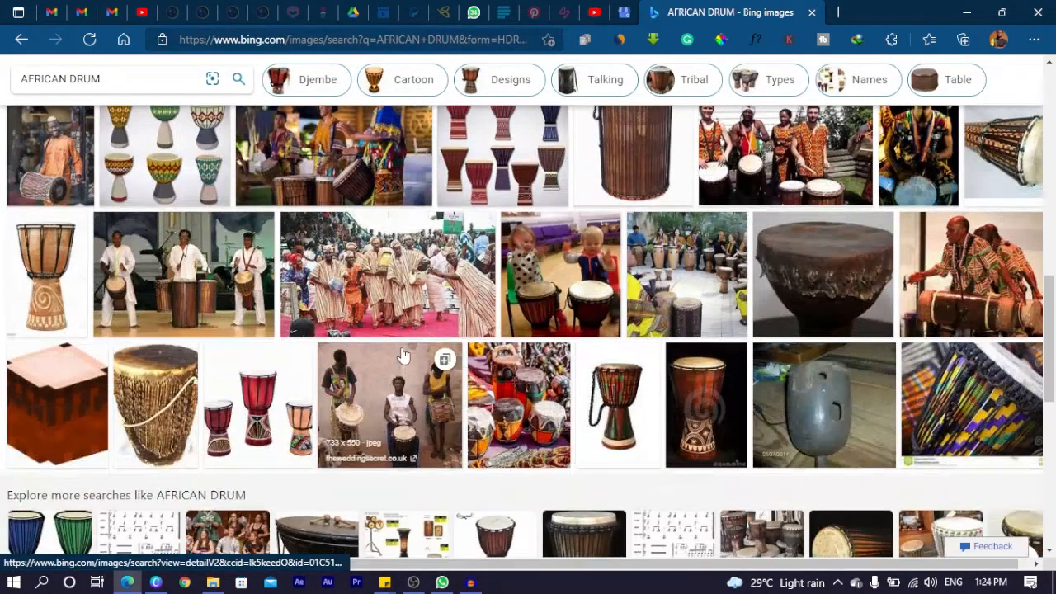
scroll(406, 350, down, 4)
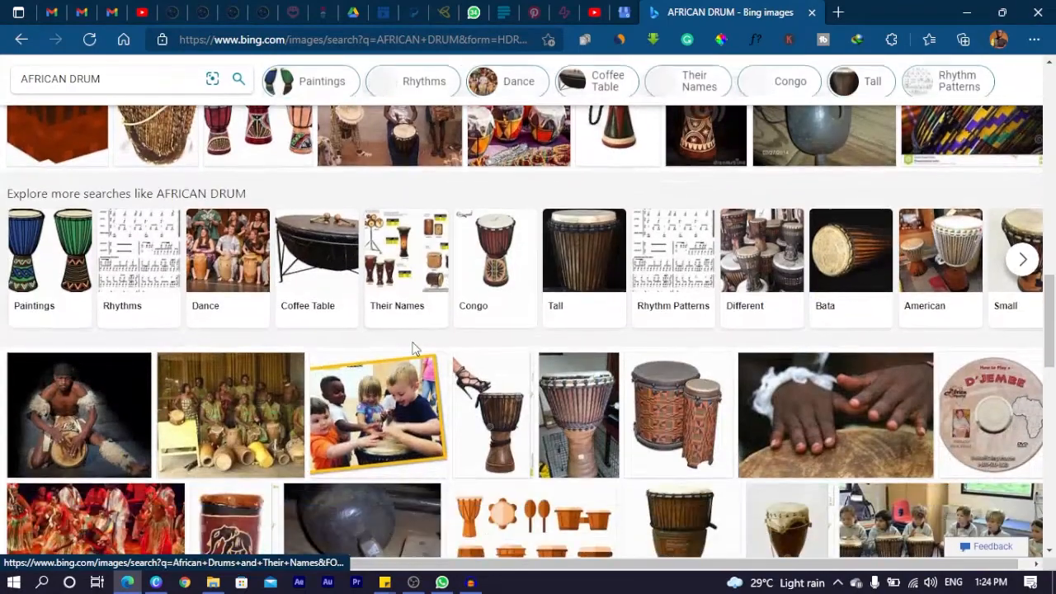
scroll(311, 318, down, 5)
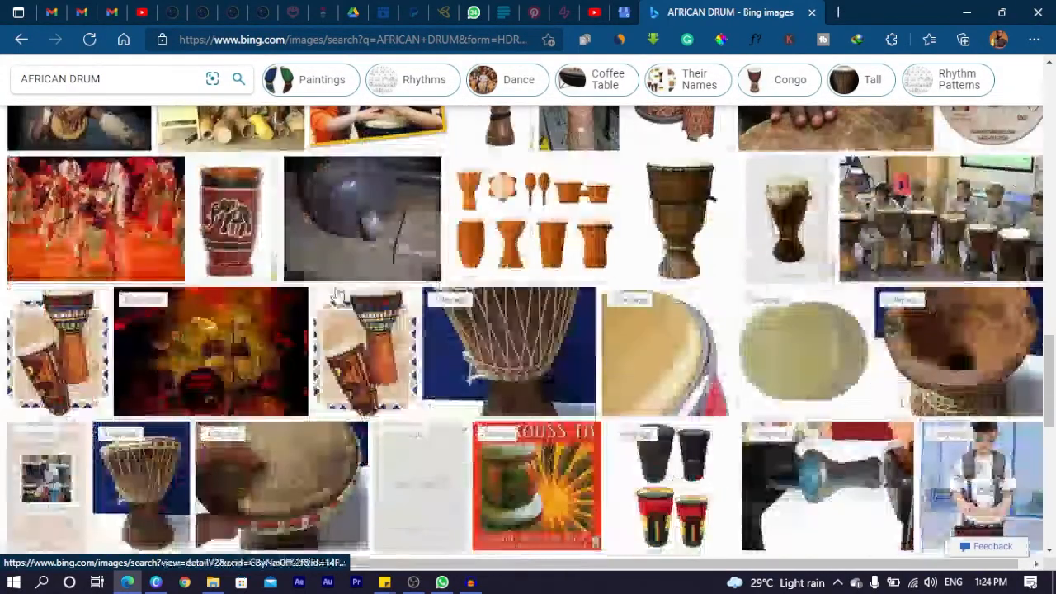
scroll(300, 290, up, 4)
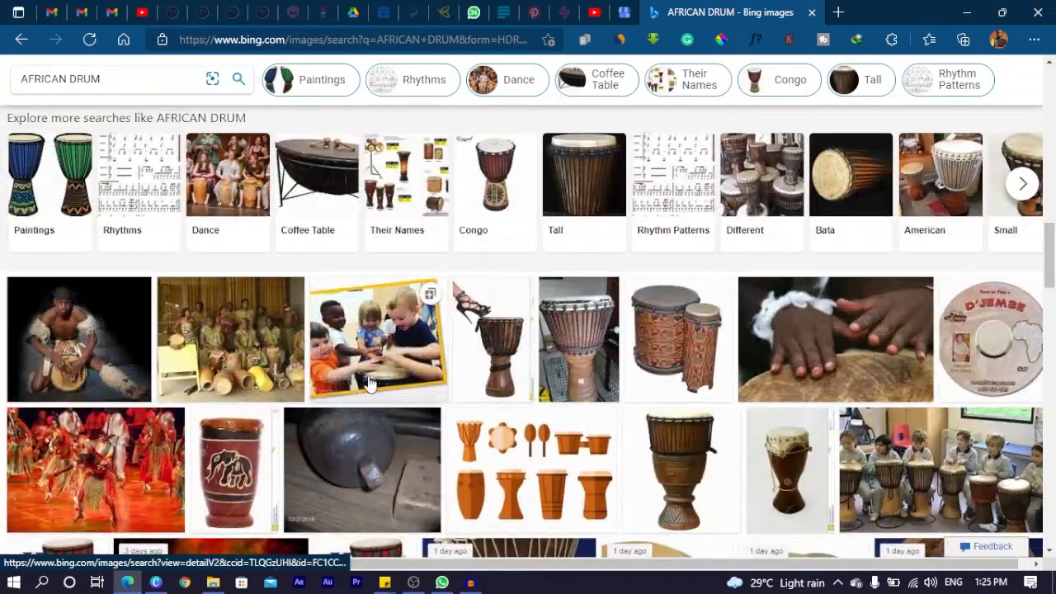
scroll(478, 375, up, 2)
scroll(428, 334, up, 10)
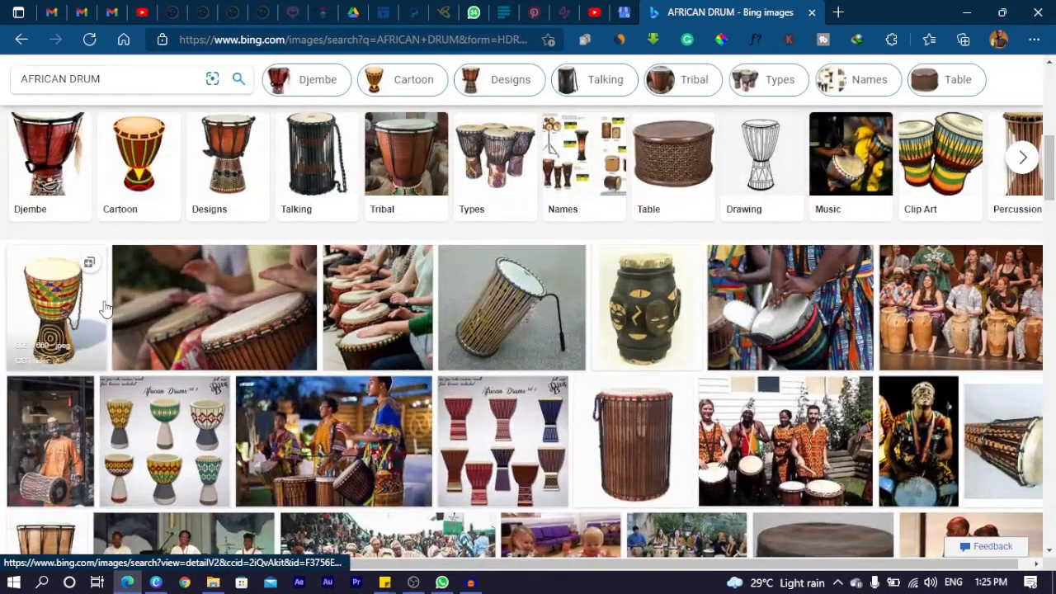
scroll(118, 306, up, 10)
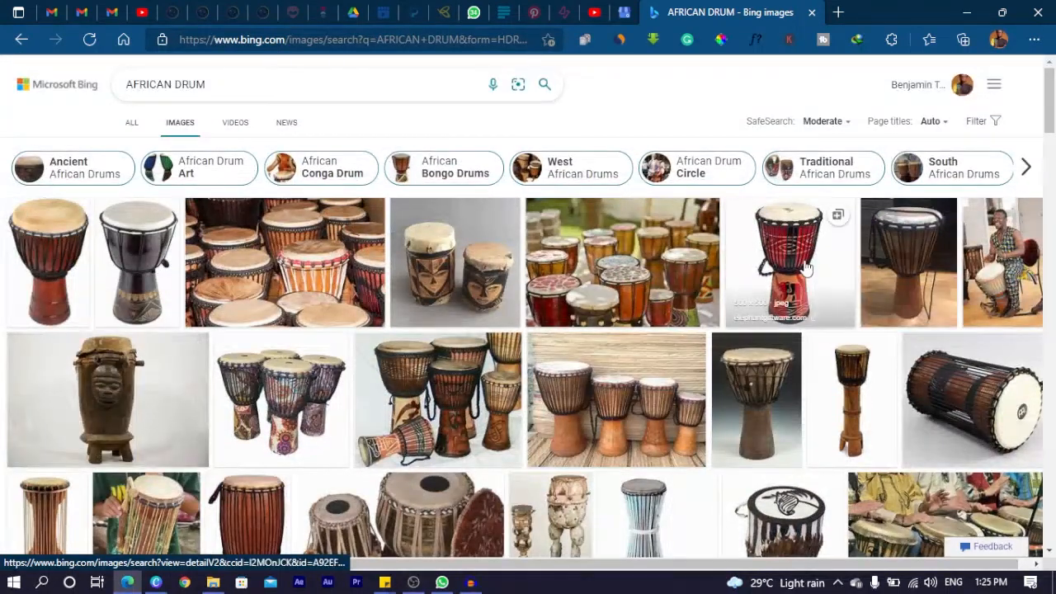
Step: Open the red and black djembe with the elephant carving from the image results and copy the picture
click(737, 278)
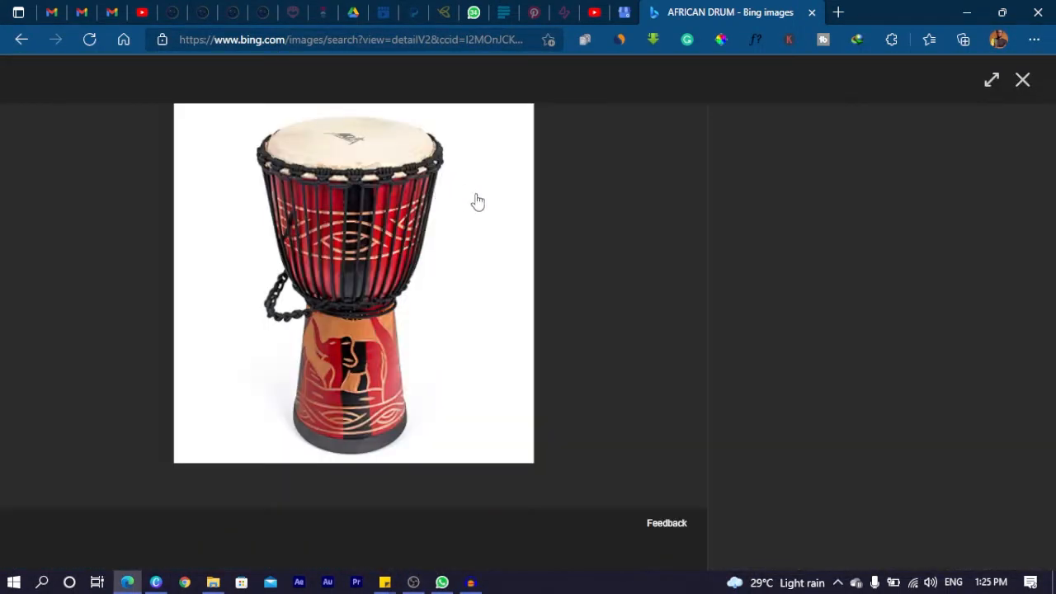
scroll(928, 344, down, 5)
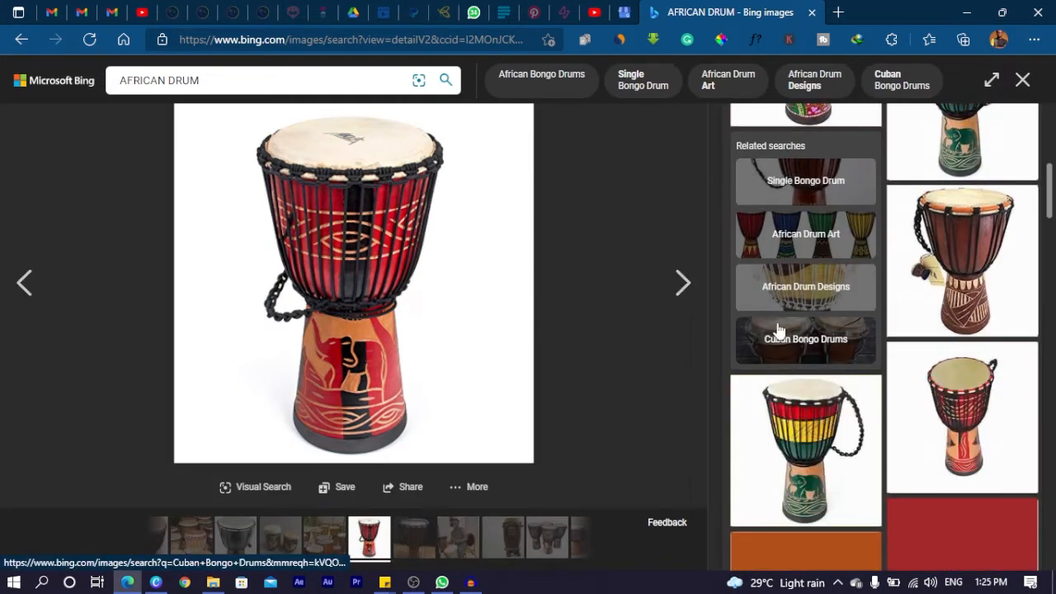
right_click(345, 259)
click(398, 272)
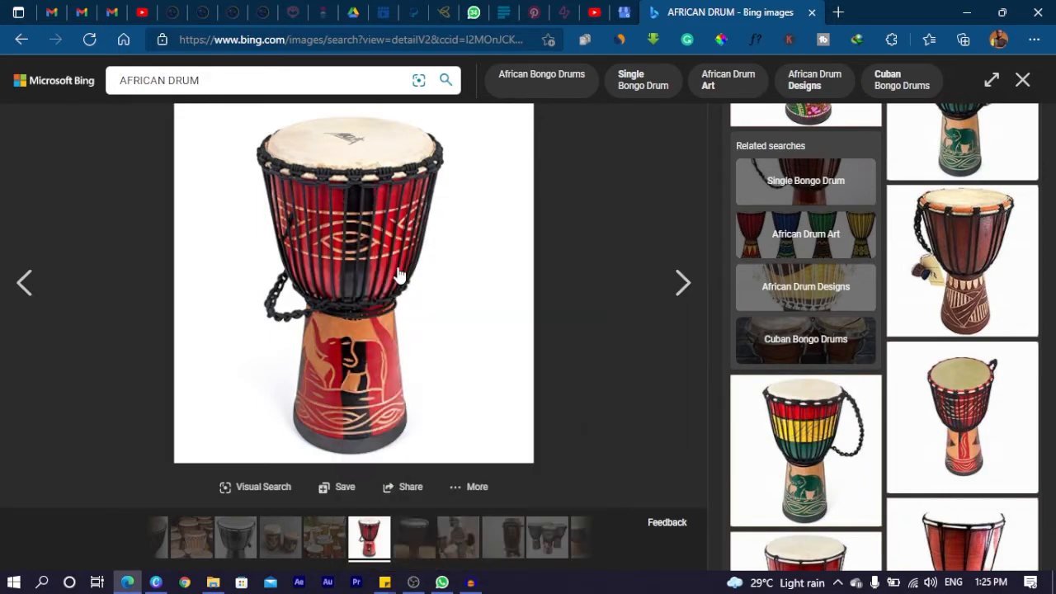
Step: Switch back to Canva, paste the copied red djembe picture onto page 2 and delete it from the page
click(980, 14)
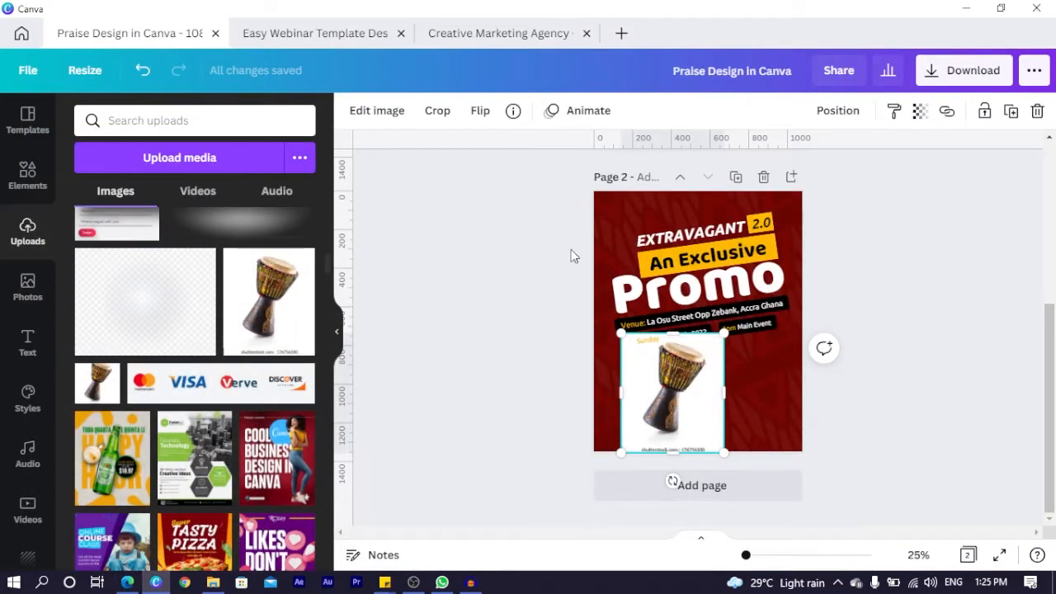
key(ctrl+v)
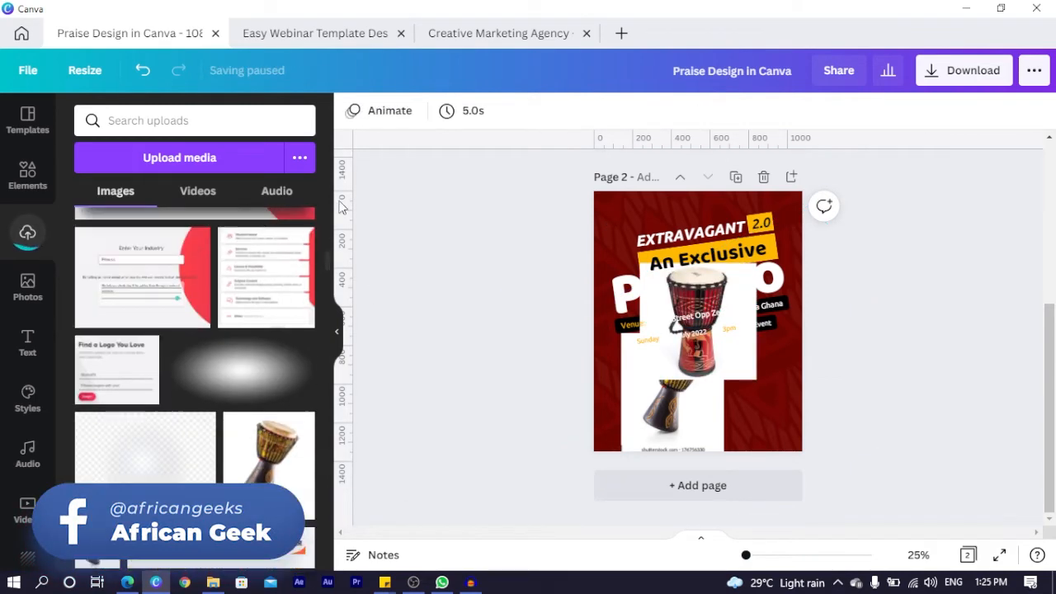
click(742, 368)
key(Delete)
Step: Move the original djembe image to the right on page 2 and remove its background
drag(662, 415, 705, 417)
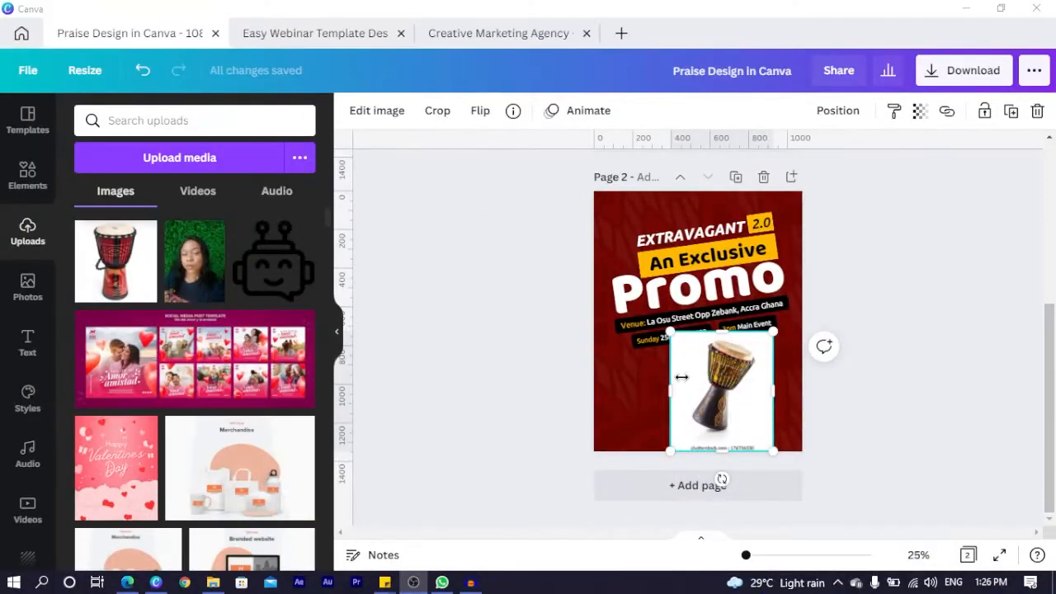
click(376, 111)
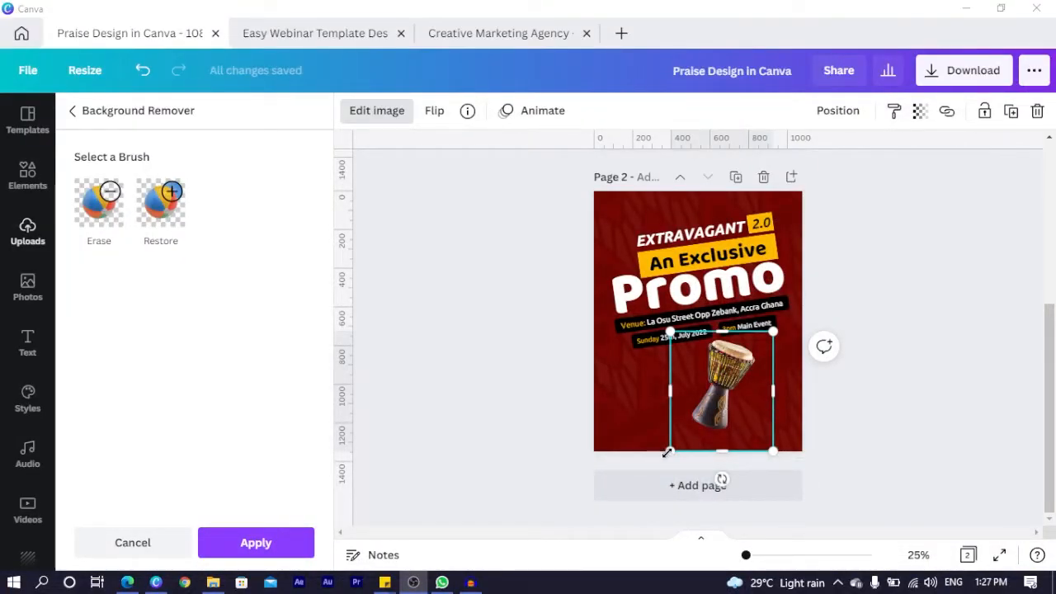
Step: Enlarge the cut-out drum, position it so its base runs past the page's bottom edge, and apply the background removal
drag(667, 452, 624, 505)
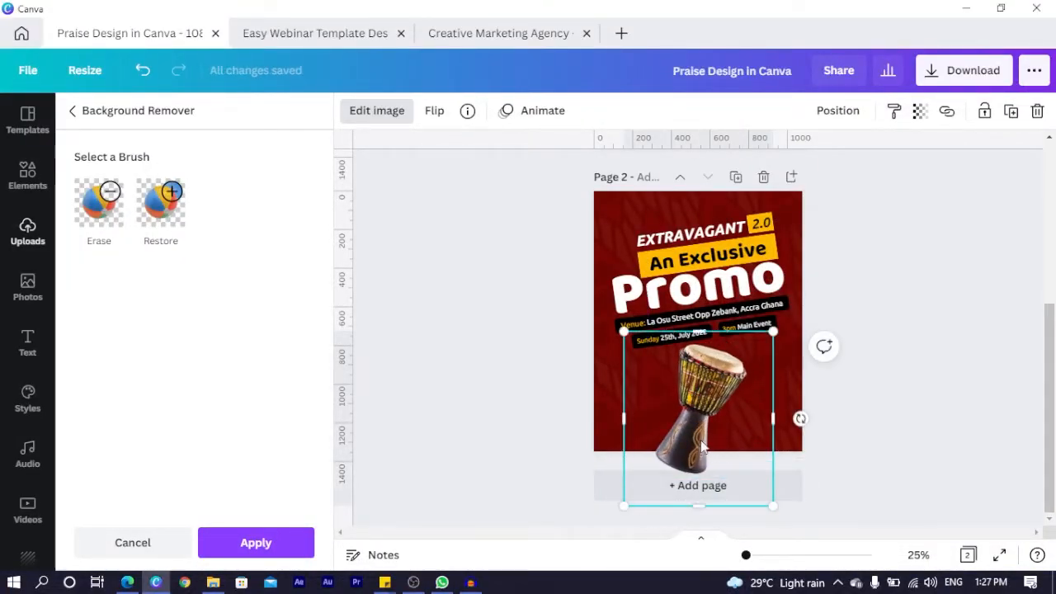
drag(701, 445, 714, 445)
scroll(467, 259, up, 5)
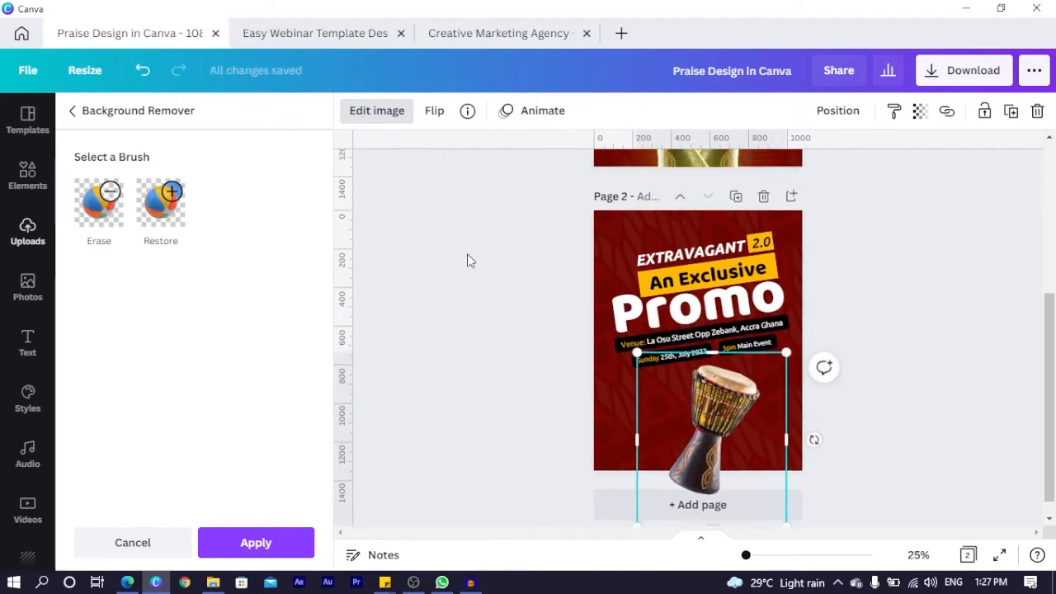
scroll(700, 418, down, 5)
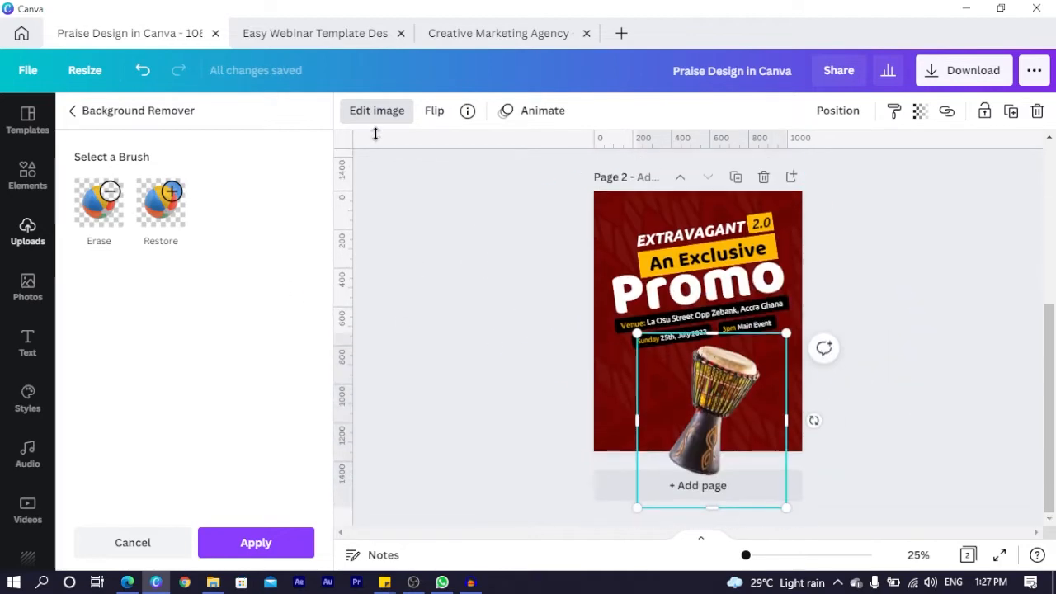
click(252, 546)
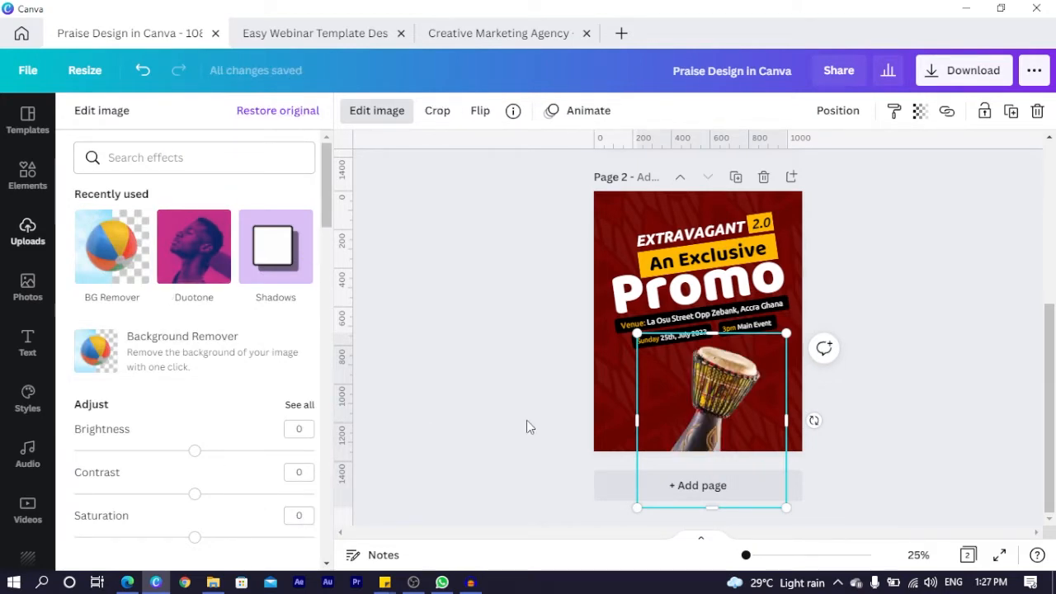
Step: Add a Glow shadow to the drum with transparency 100 and blur 0
scroll(178, 326, down, 10)
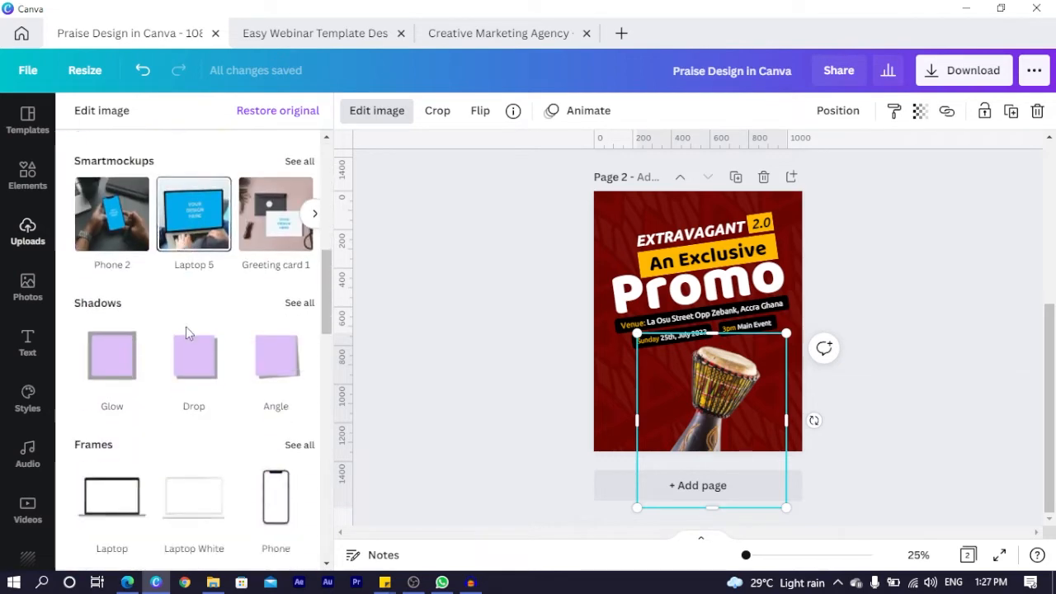
scroll(165, 322, up, 1)
click(110, 298)
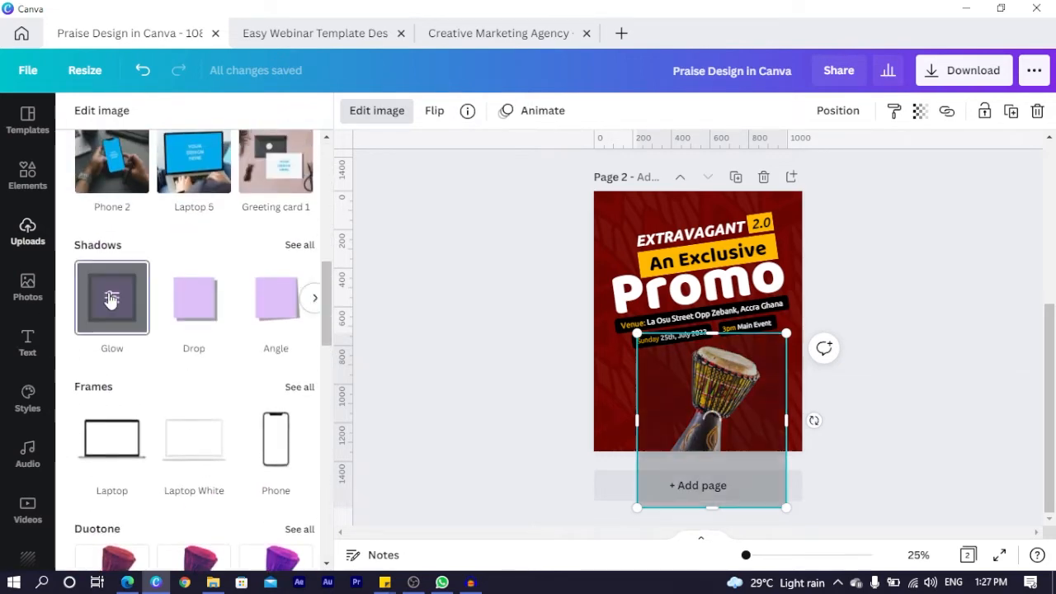
click(112, 301)
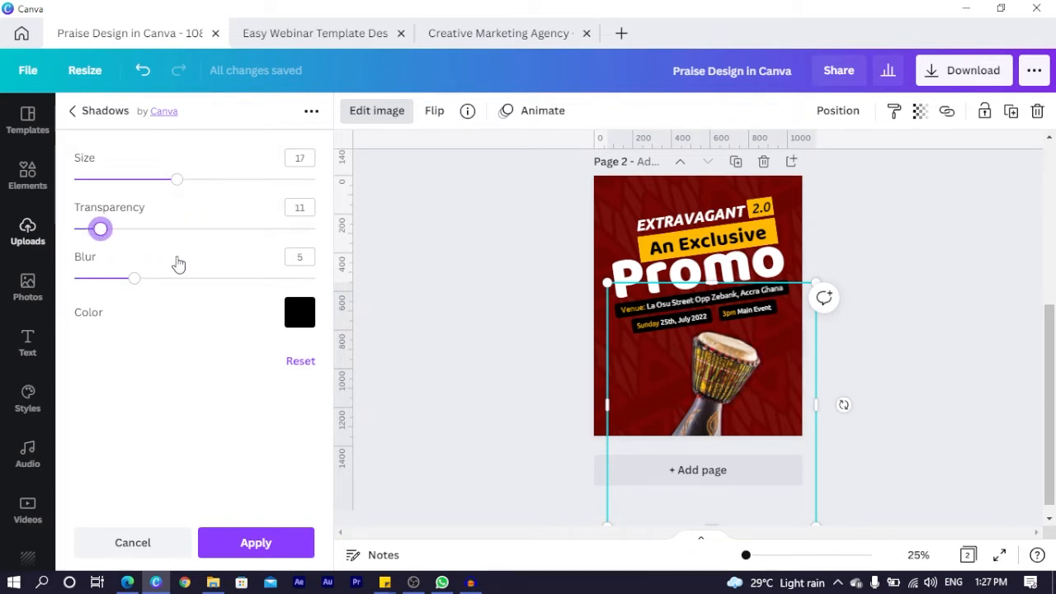
drag(178, 264, 361, 237)
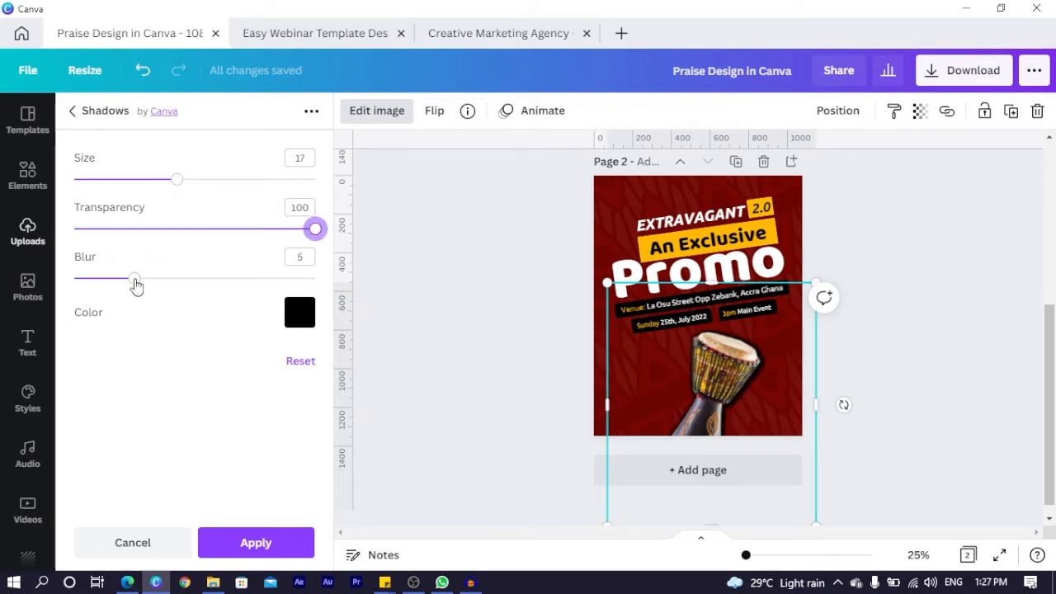
drag(136, 280, 22, 321)
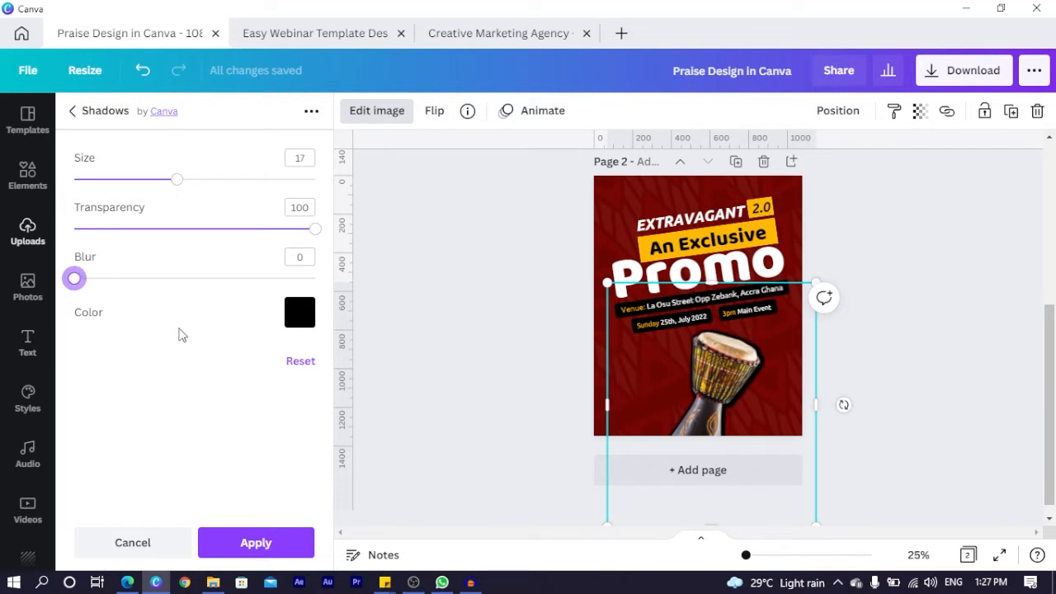
Step: Change the drum's glow to white, set its size to 13 and apply the shadow
click(298, 315)
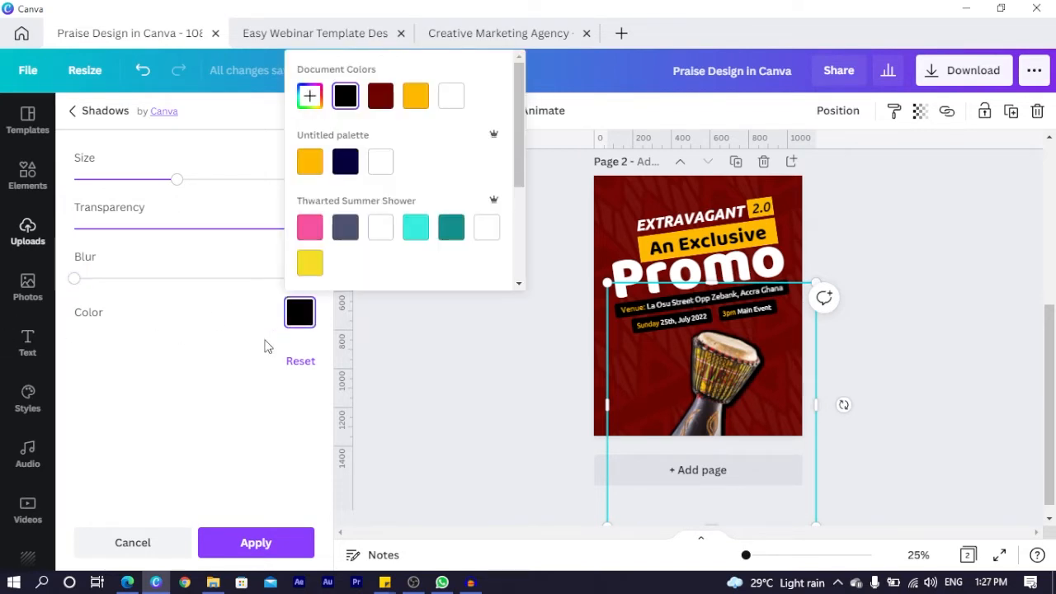
click(381, 165)
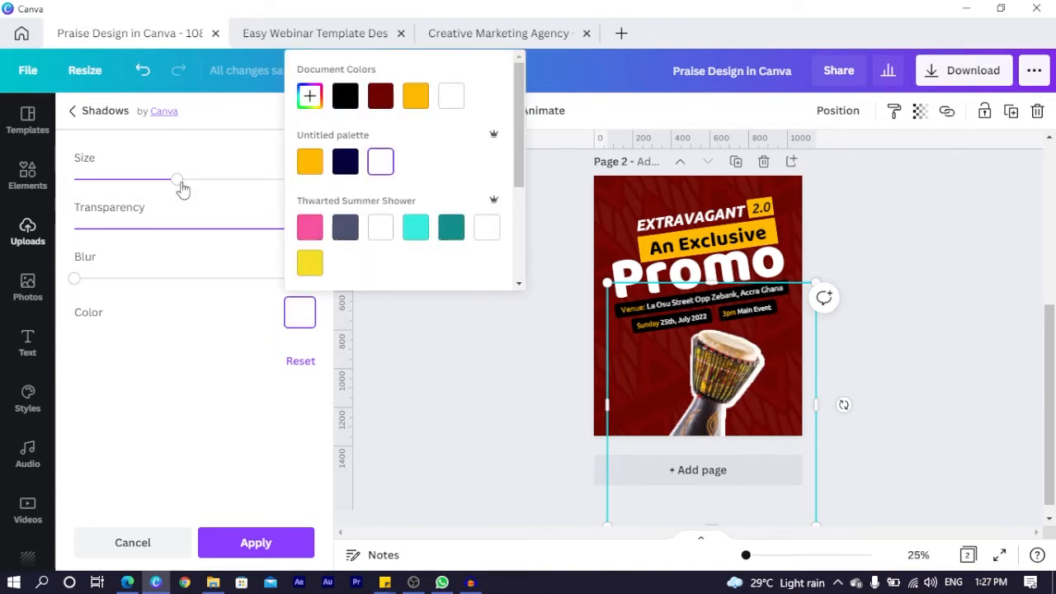
drag(180, 184, 168, 183)
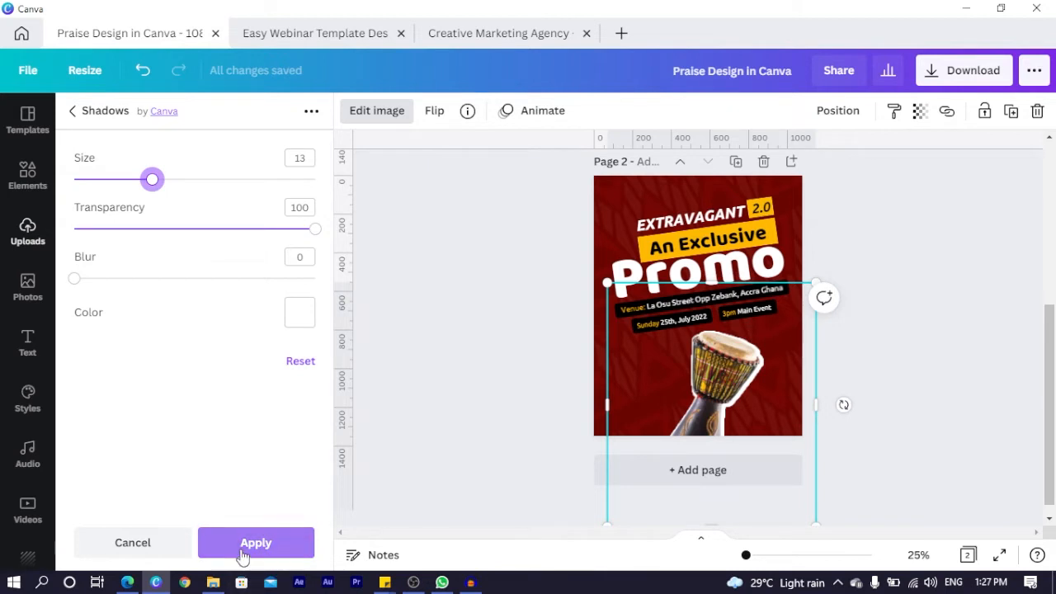
click(274, 554)
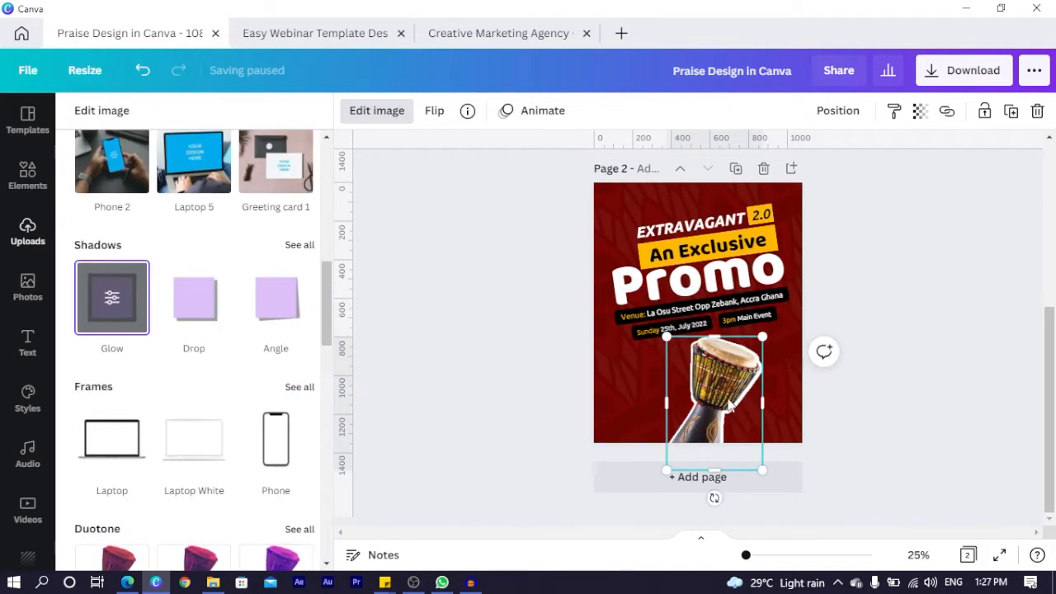
Step: Place the outlined drum in the lower right part of page 2, below the event details and running past the bottom edge
drag(729, 404, 734, 396)
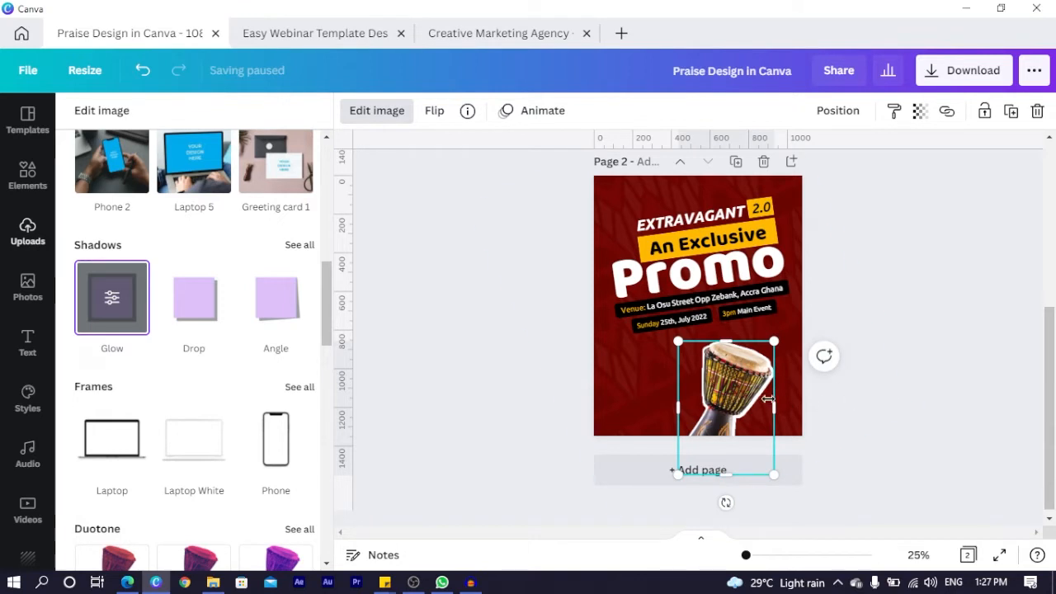
drag(724, 397, 715, 355)
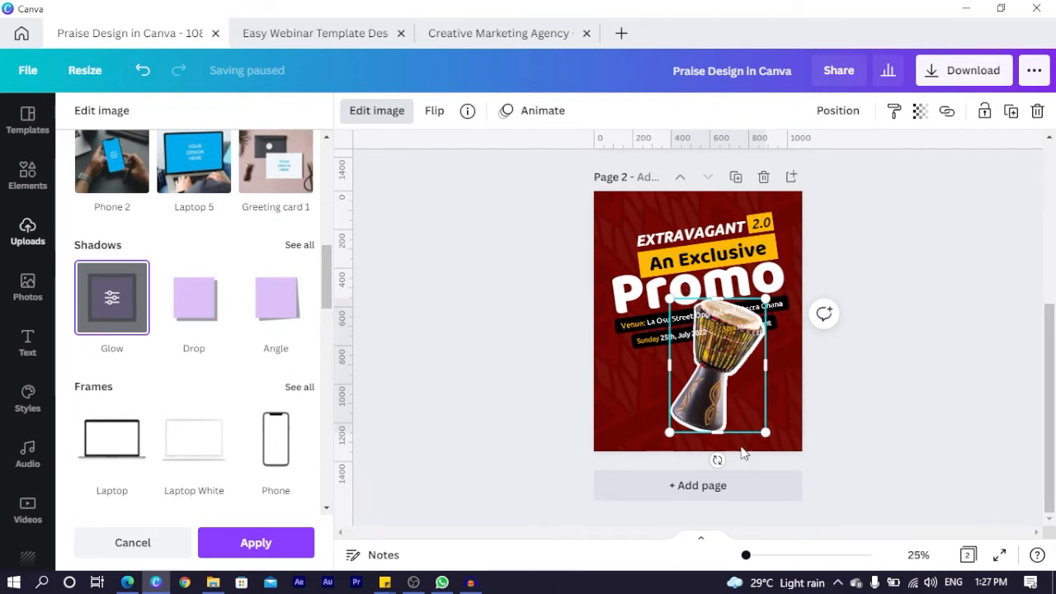
click(692, 378)
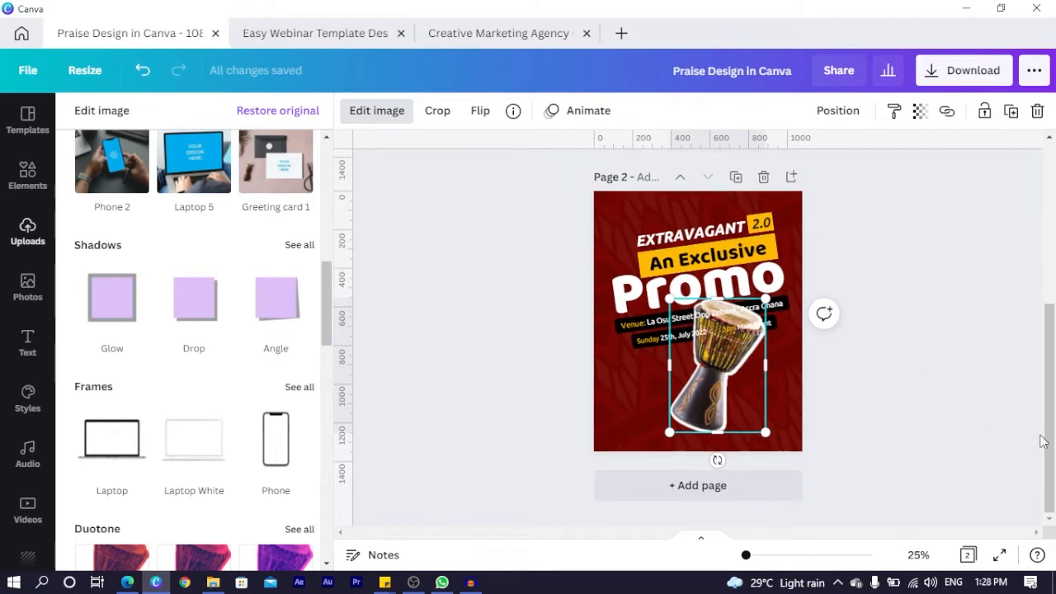
drag(1042, 438, 1049, 415)
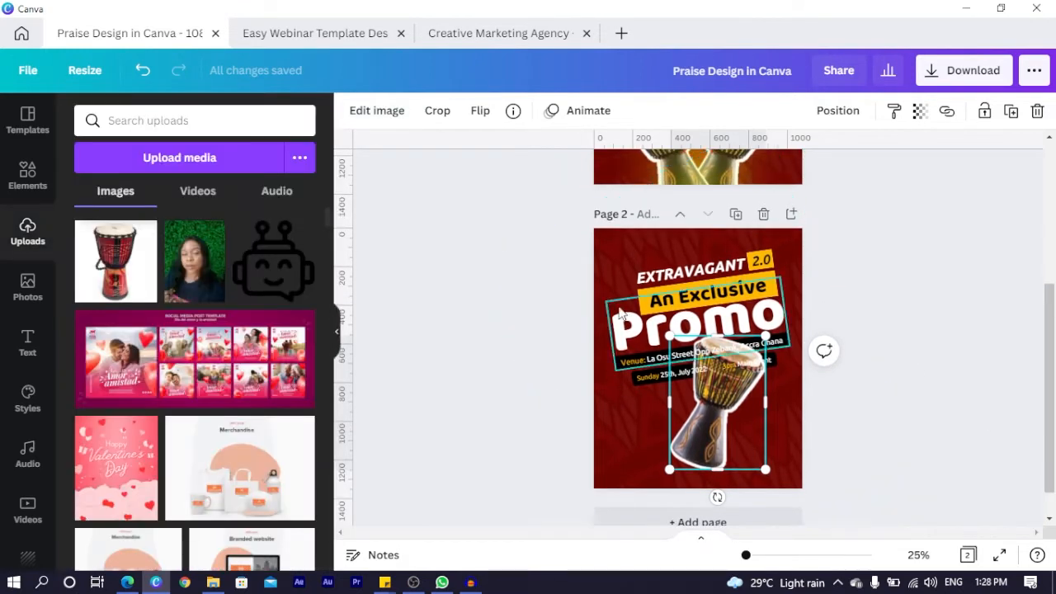
click(923, 322)
drag(711, 441, 718, 496)
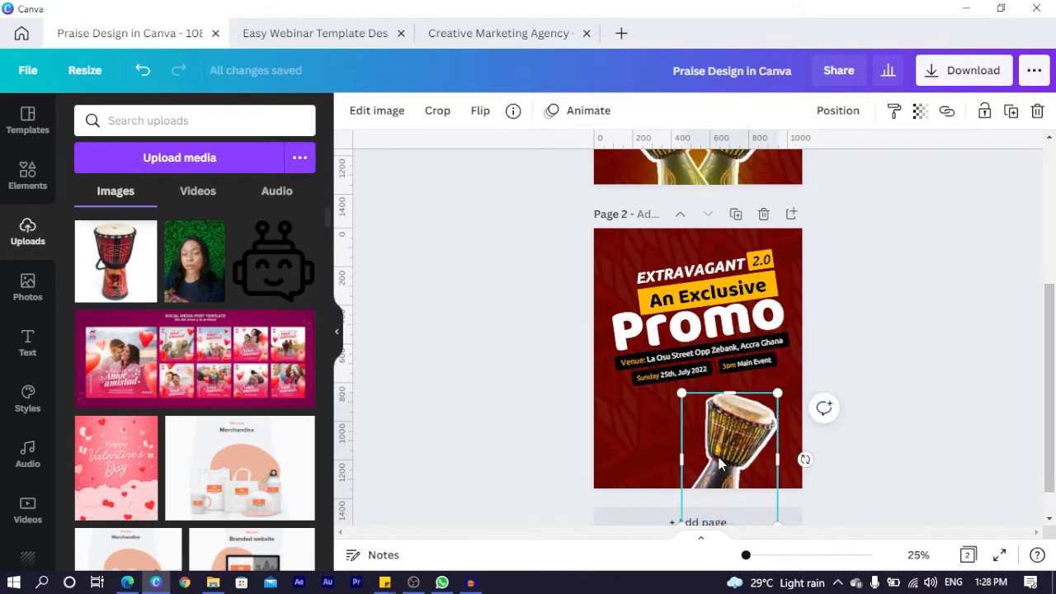
Step: Duplicate the outlined drum and place the copy to the left of the original at the bottom of page 2
key(ctrl+d)
drag(722, 443, 644, 430)
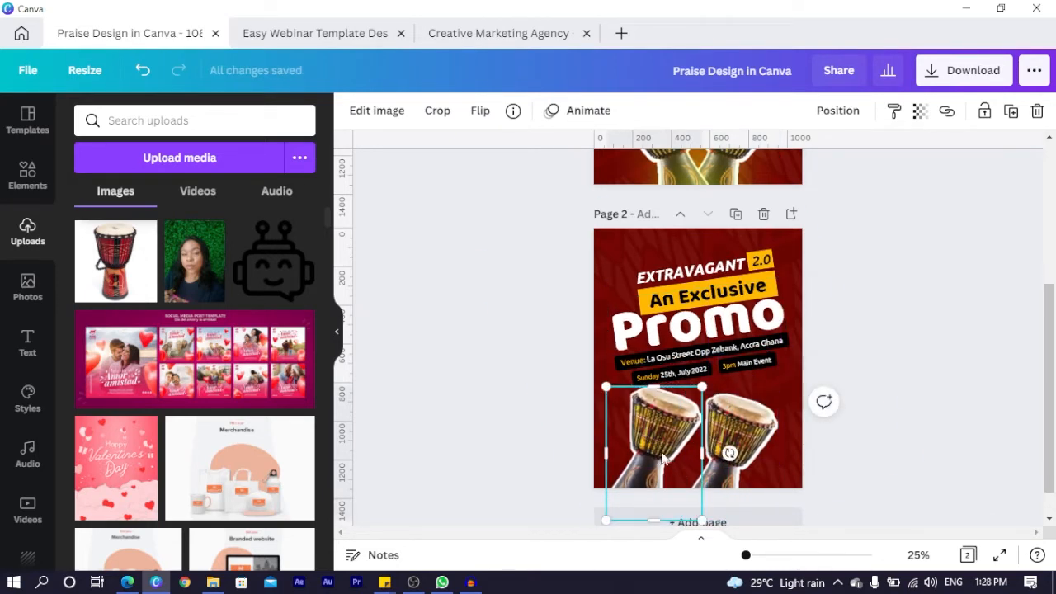
Step: Flip the left drum copy horizontally and align it level with the right drum so the two mirror each other
click(480, 112)
click(518, 154)
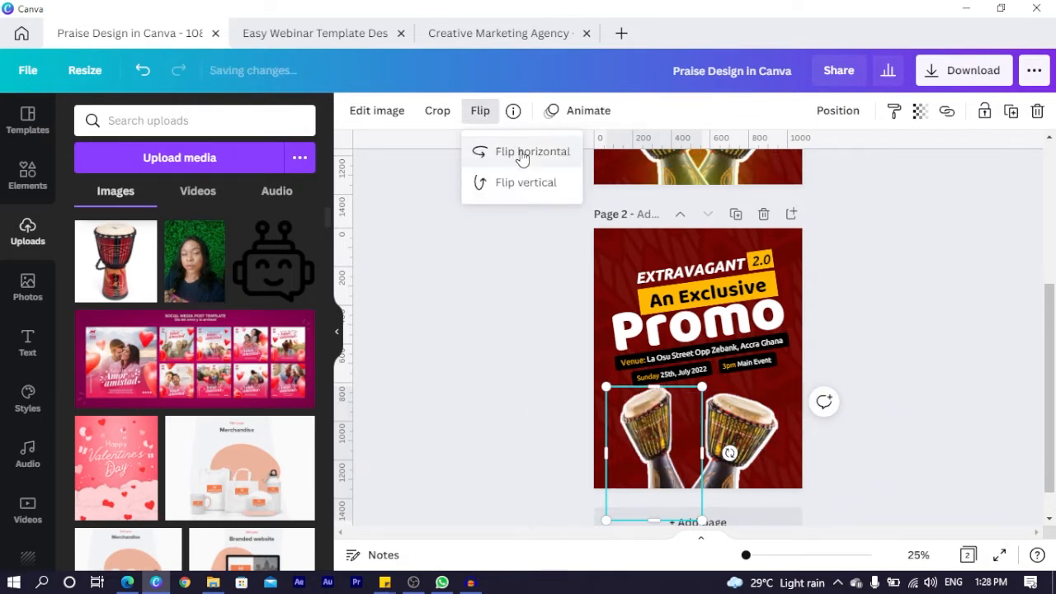
drag(657, 453, 669, 452)
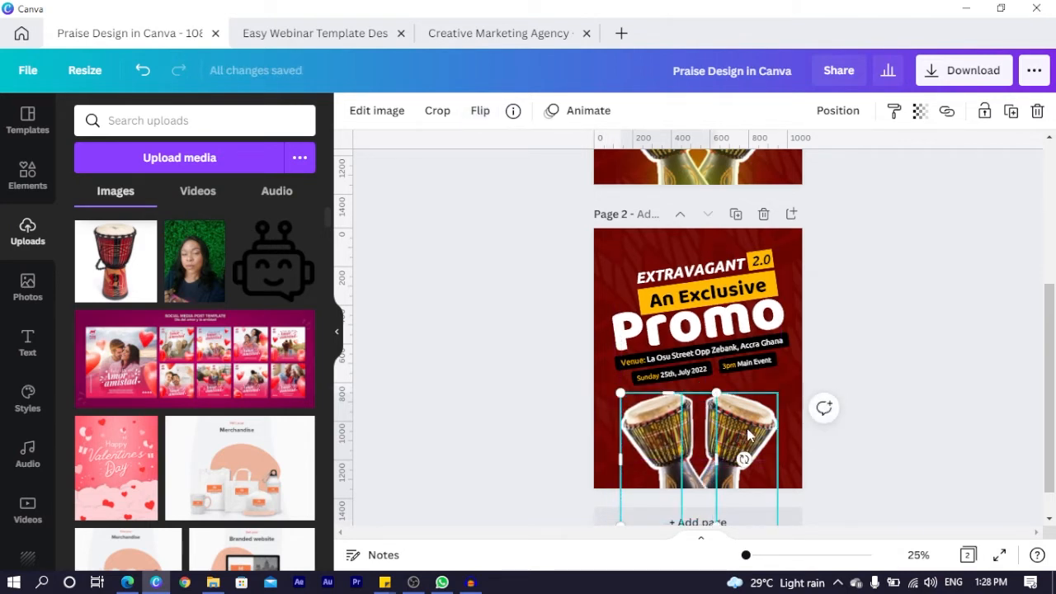
scroll(630, 412, up, 2)
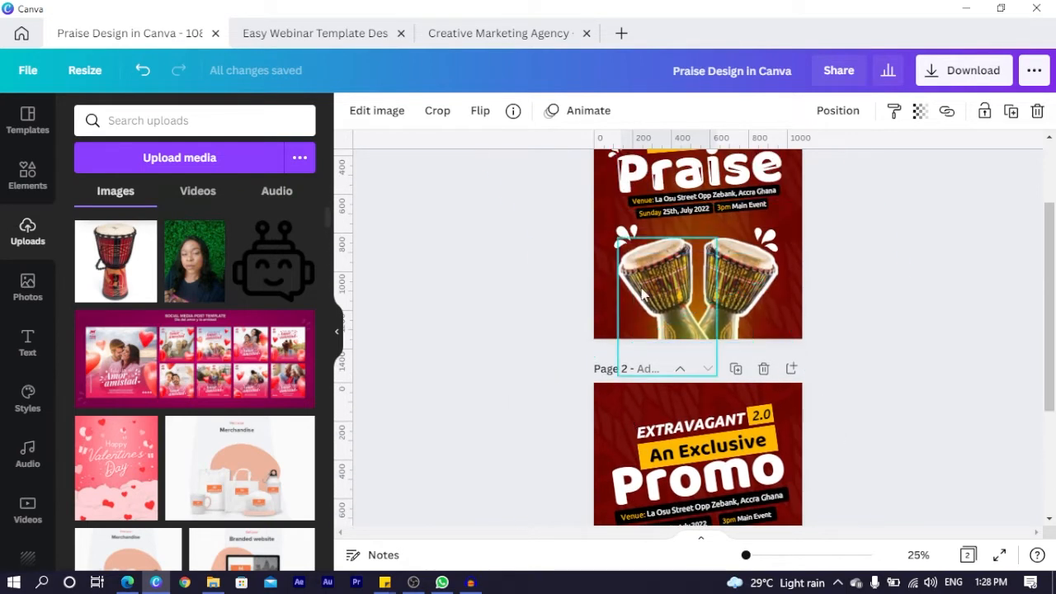
scroll(714, 299, down, 2)
scroll(715, 299, down, 1)
click(547, 384)
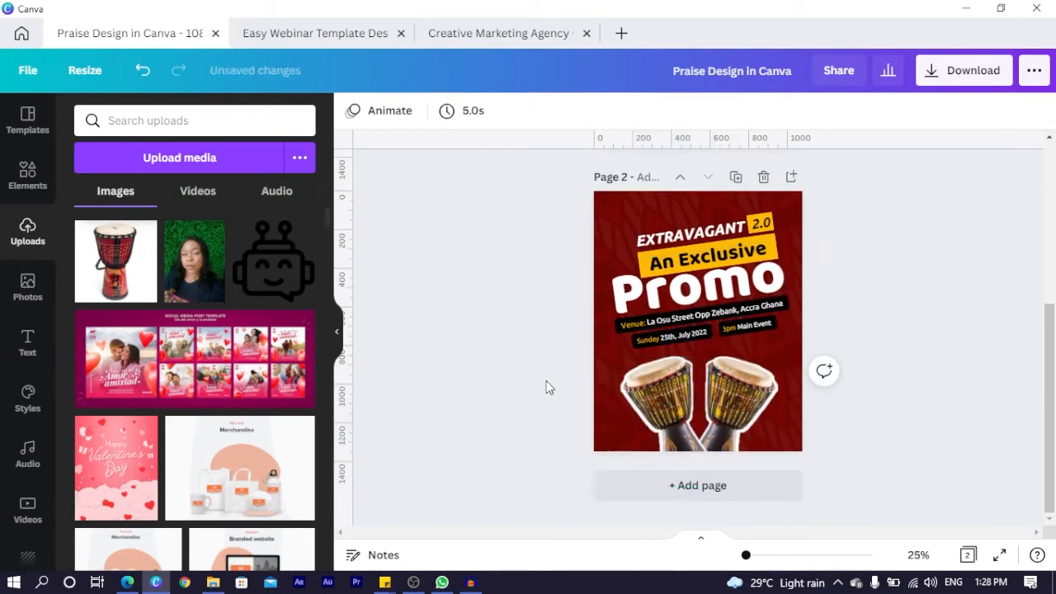
Step: Select all the title and event detail text on page 2, scale the group down slightly and recentre it on the page
scroll(533, 257, up, 1)
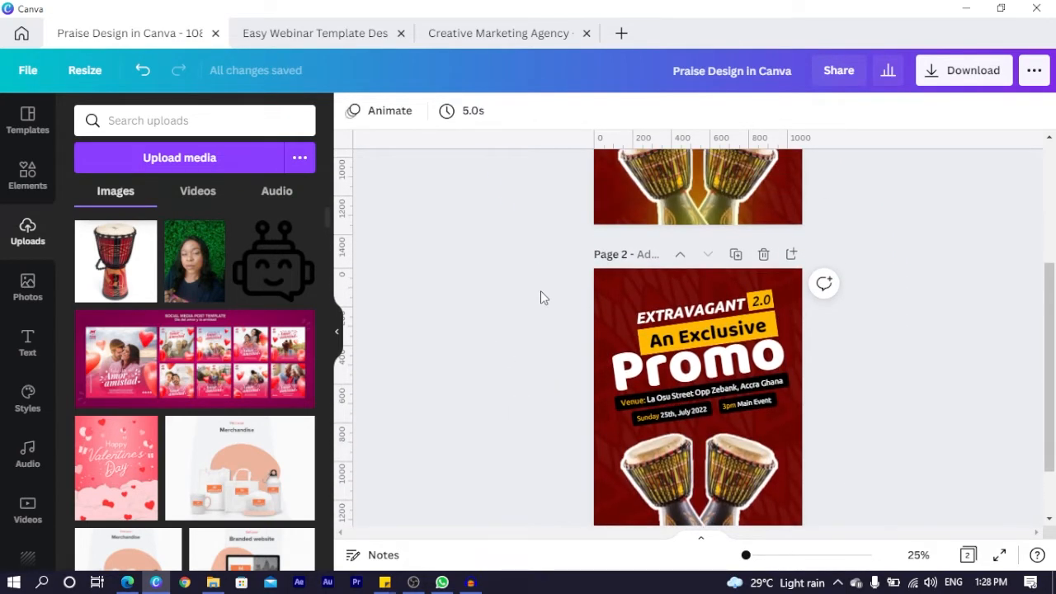
drag(553, 278, 755, 427)
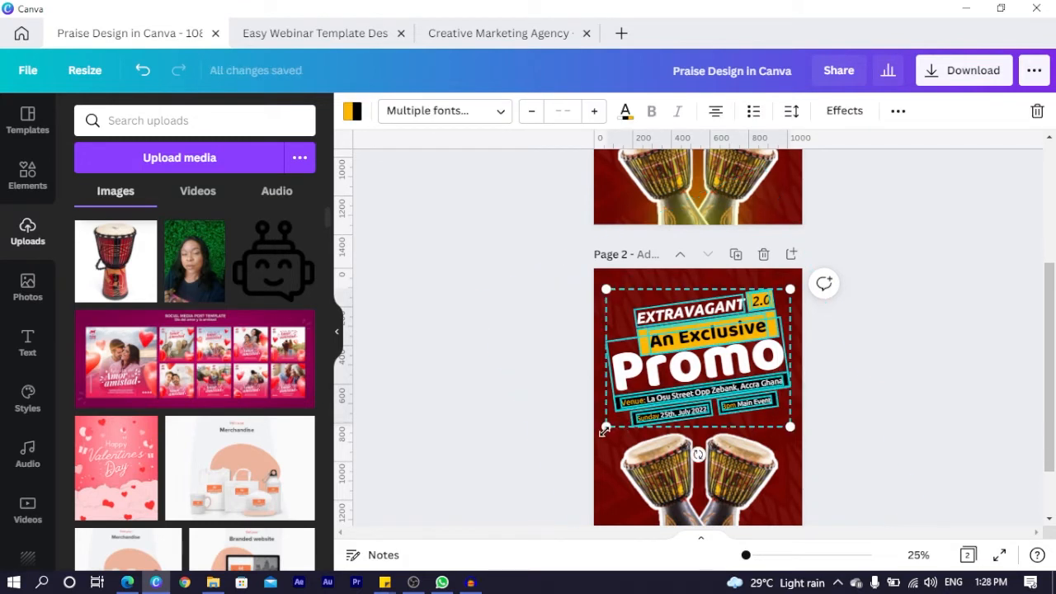
drag(698, 455, 698, 456)
drag(603, 428, 613, 420)
drag(688, 375, 683, 375)
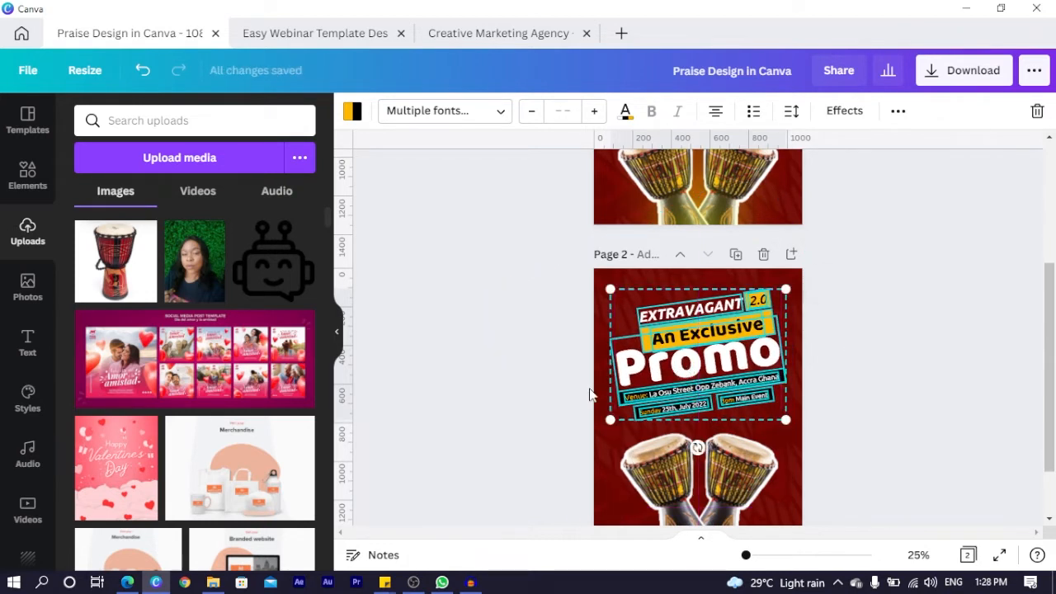
click(487, 391)
Step: Search the elements for SPLASH and add the pale three-drop splash graphic to page 2
scroll(670, 363, down, 2)
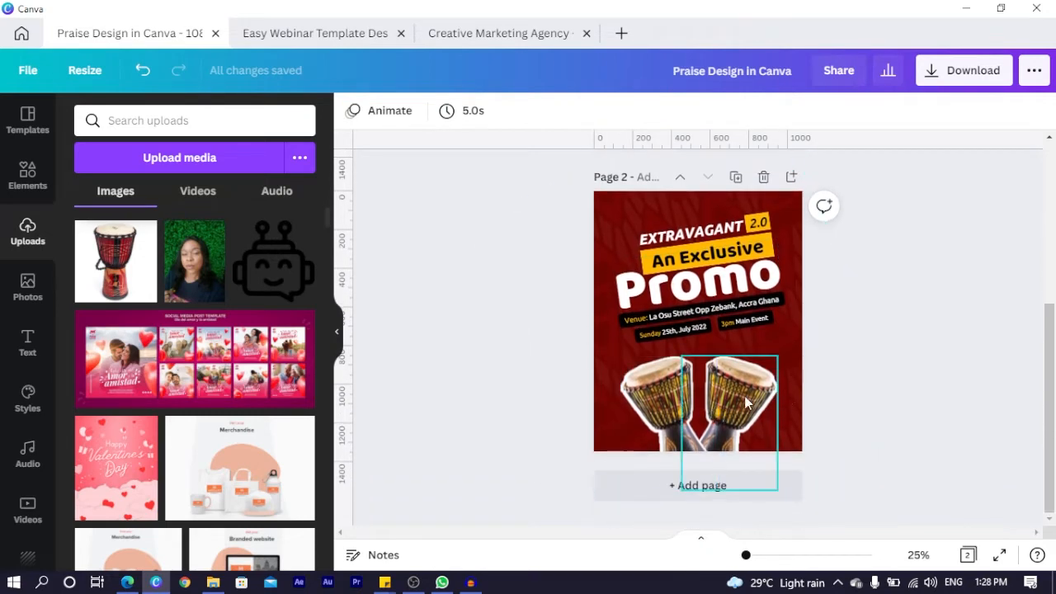
click(25, 194)
click(80, 115)
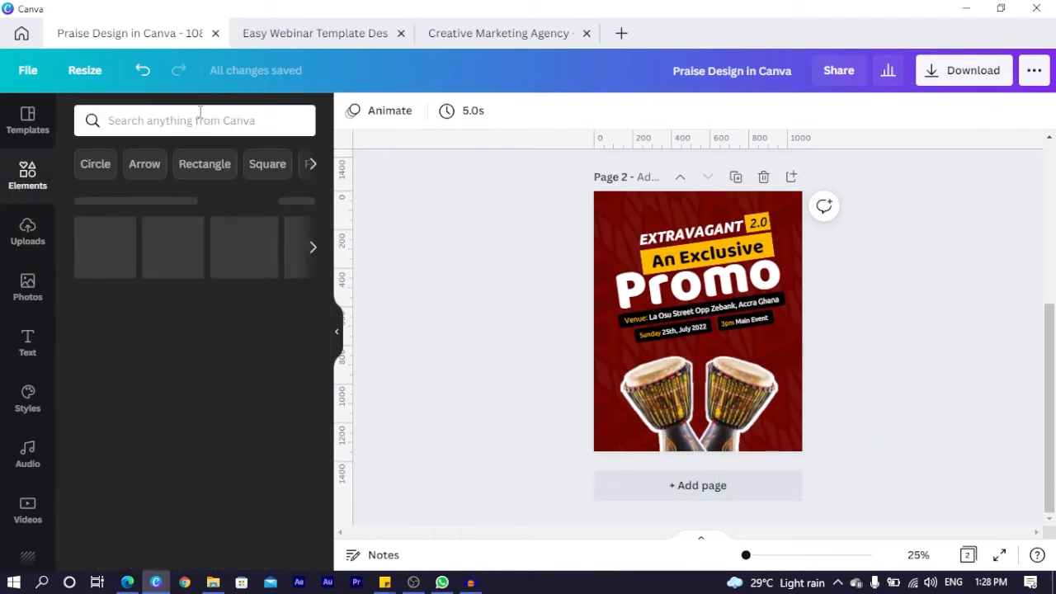
click(219, 120)
text(S)
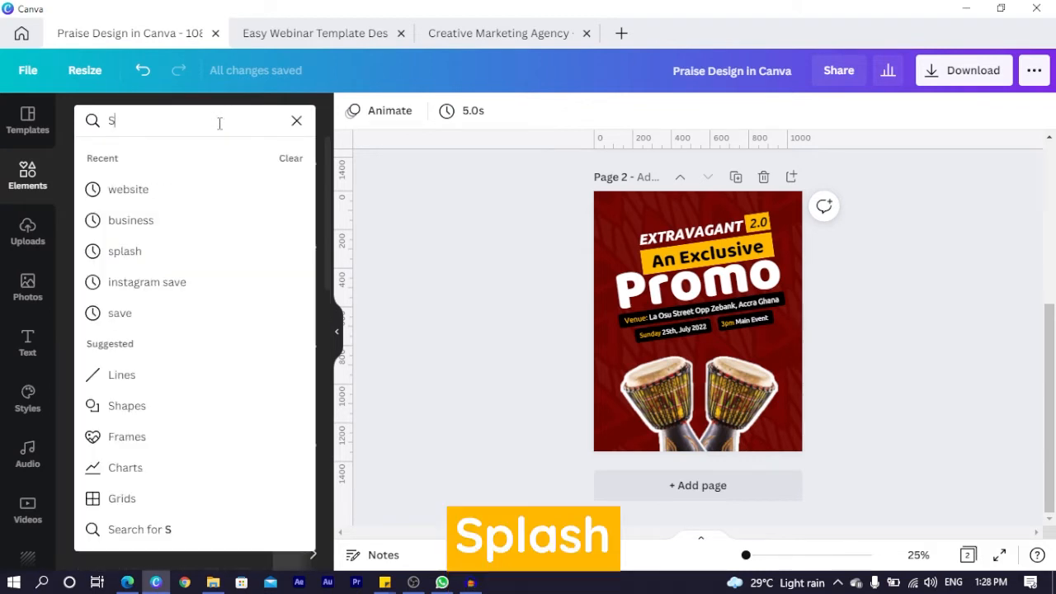
text(PLASH)
key(Return)
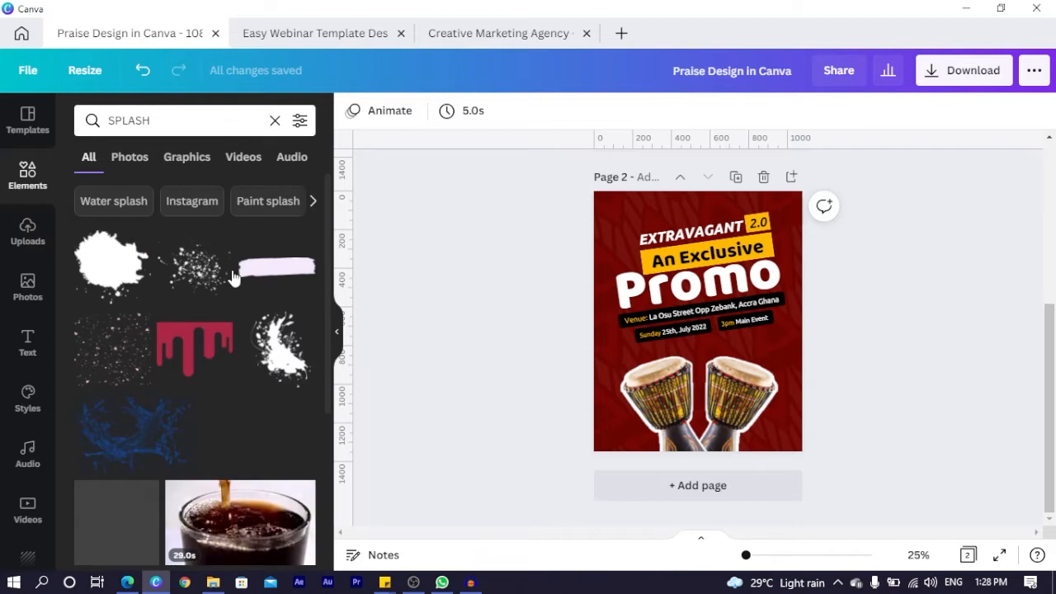
scroll(132, 289, down, 5)
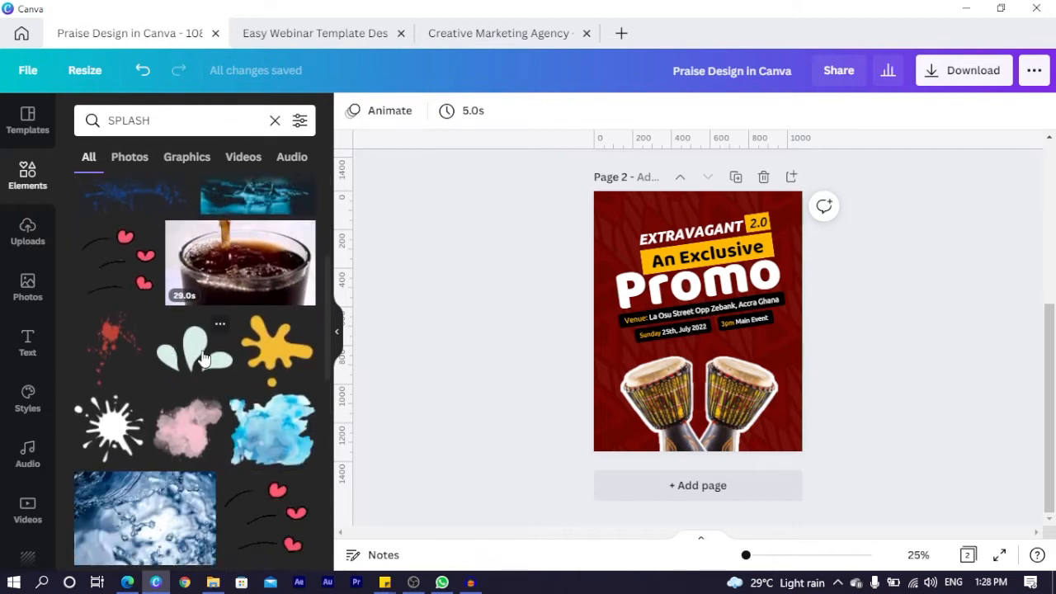
click(174, 355)
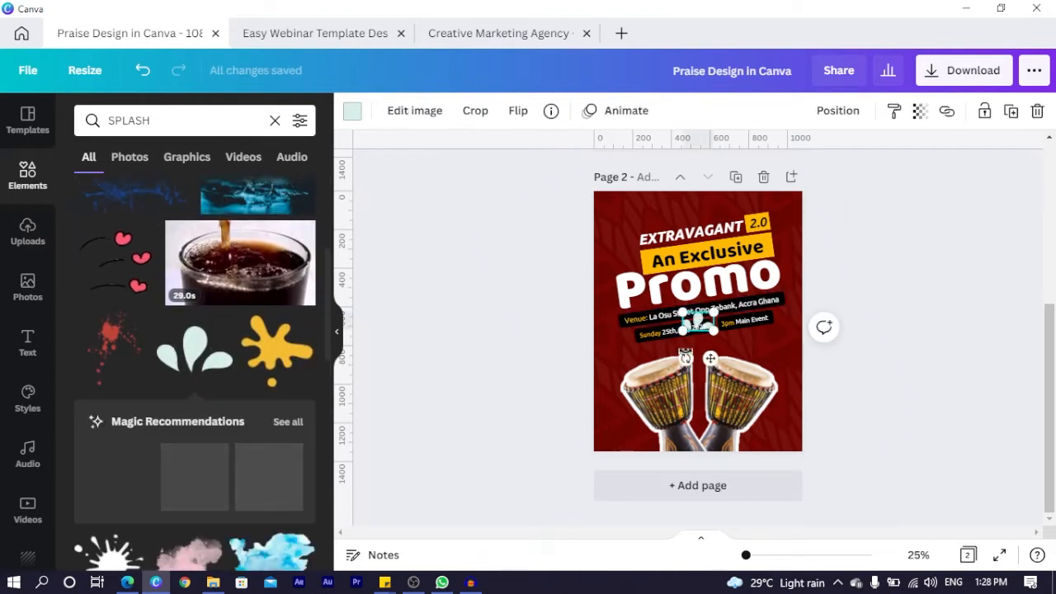
Step: Place the splash tilted at the upper left of the left drum and recolour it white
drag(687, 358, 649, 376)
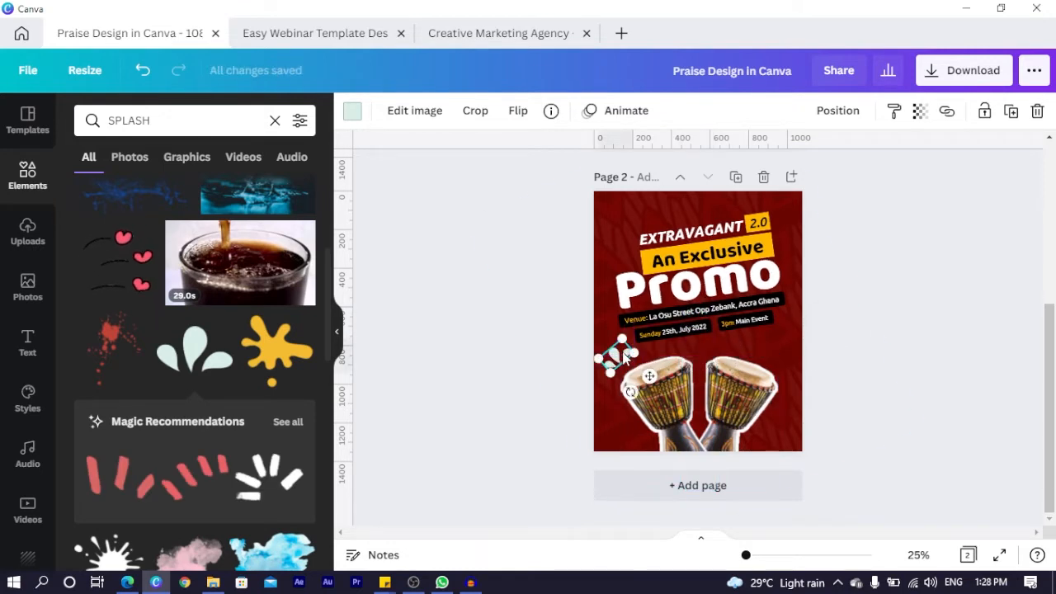
click(352, 111)
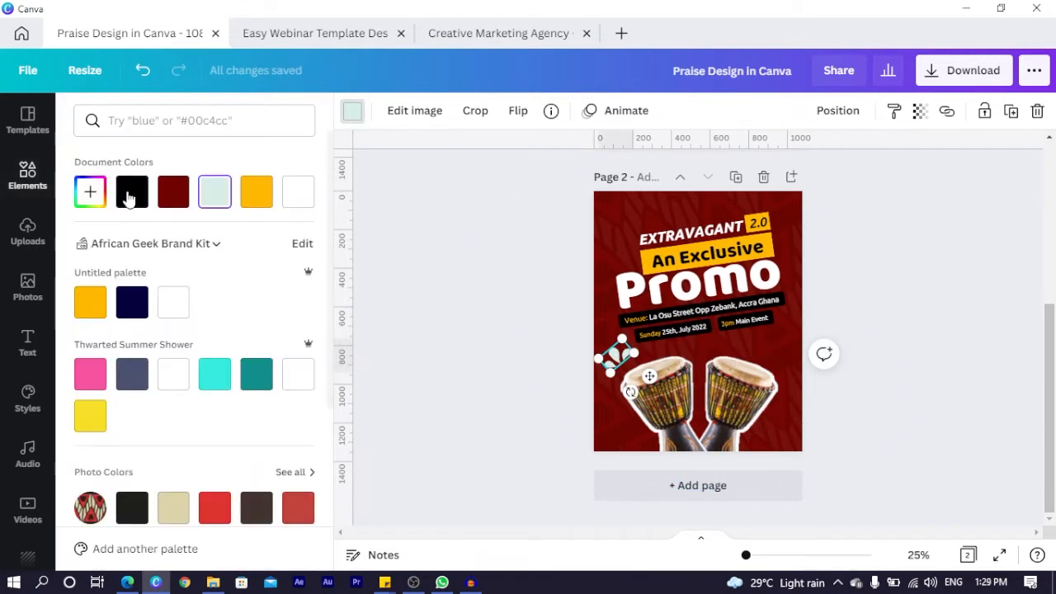
click(302, 200)
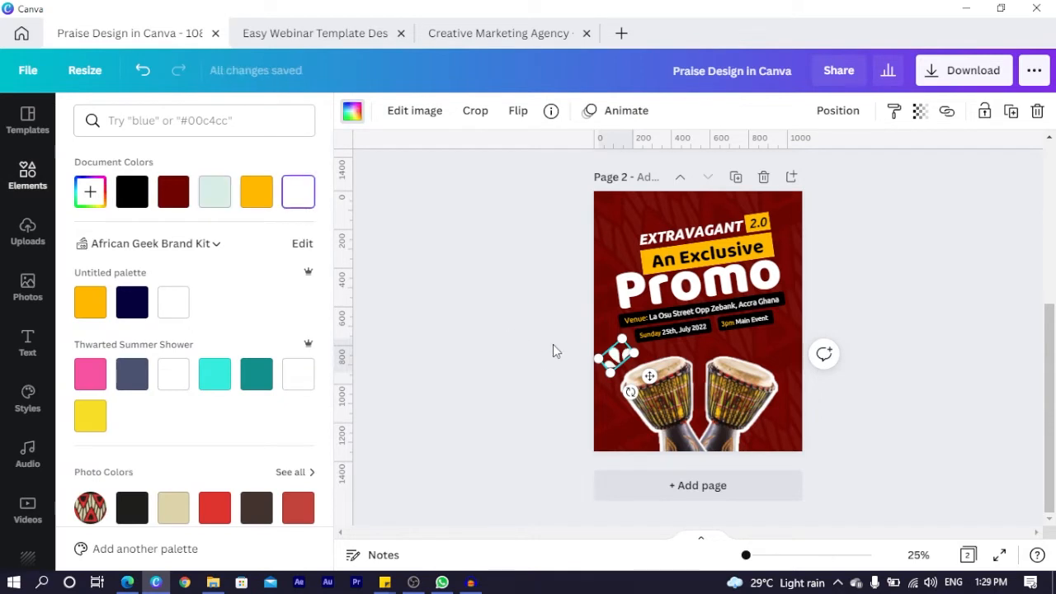
Step: Copy the white splash to the upper right of the right drum, flipping and rotating it to mirror the left one
click(517, 110)
click(545, 155)
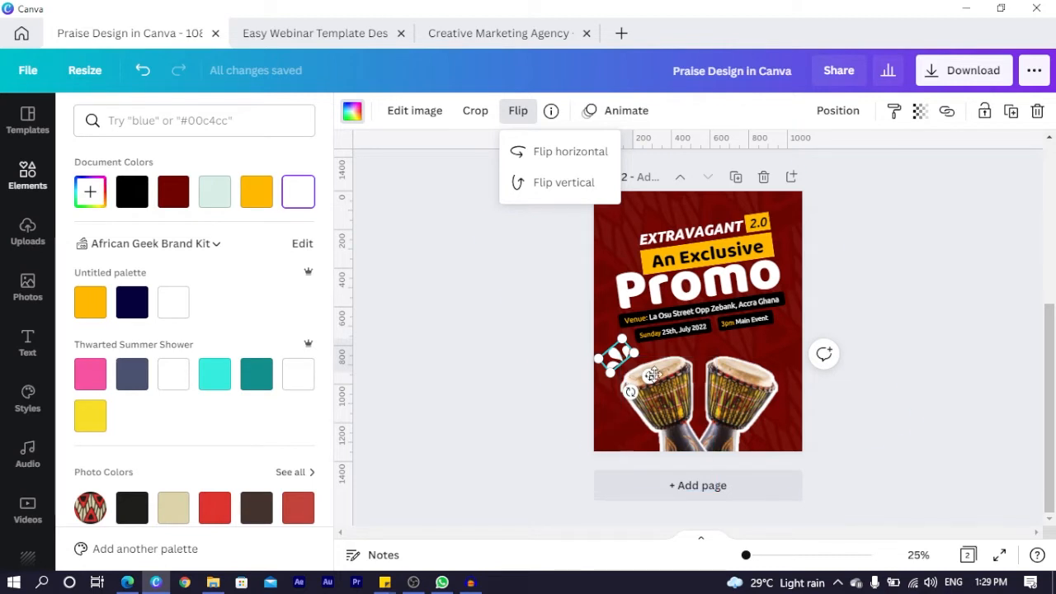
drag(652, 374, 786, 369)
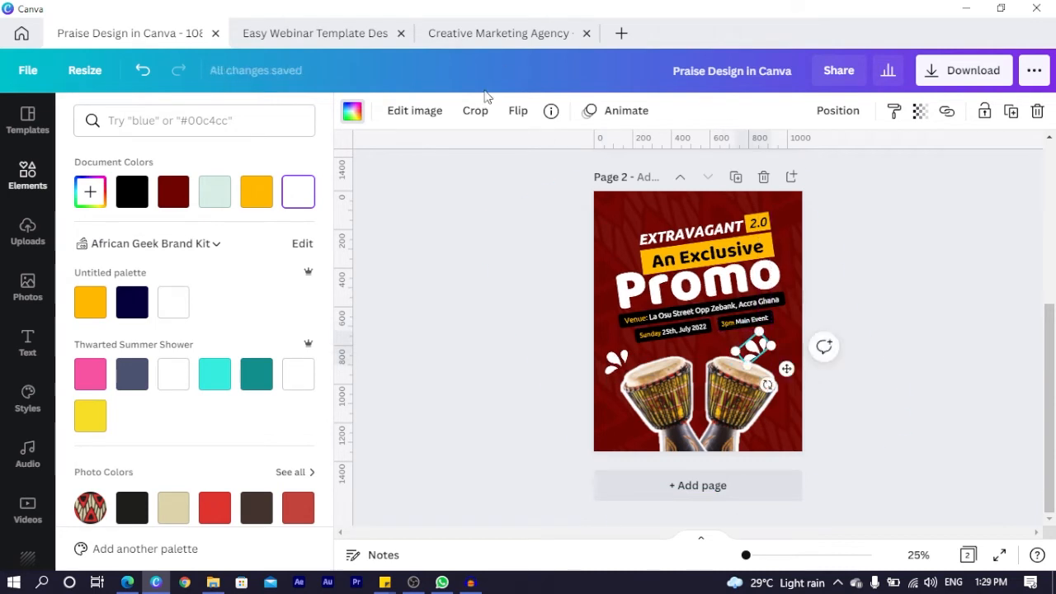
click(512, 111)
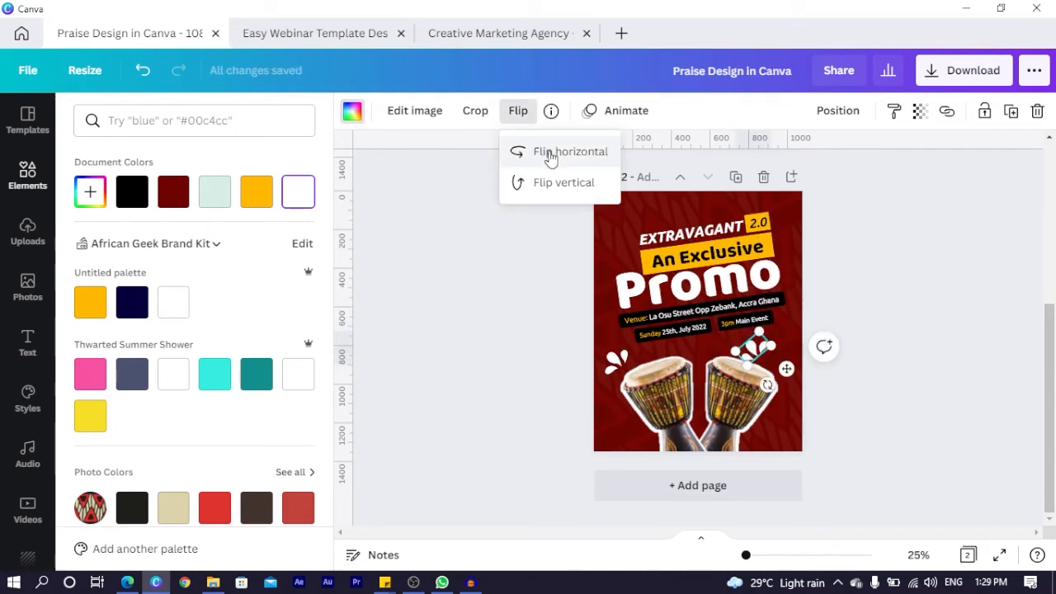
click(550, 154)
click(551, 185)
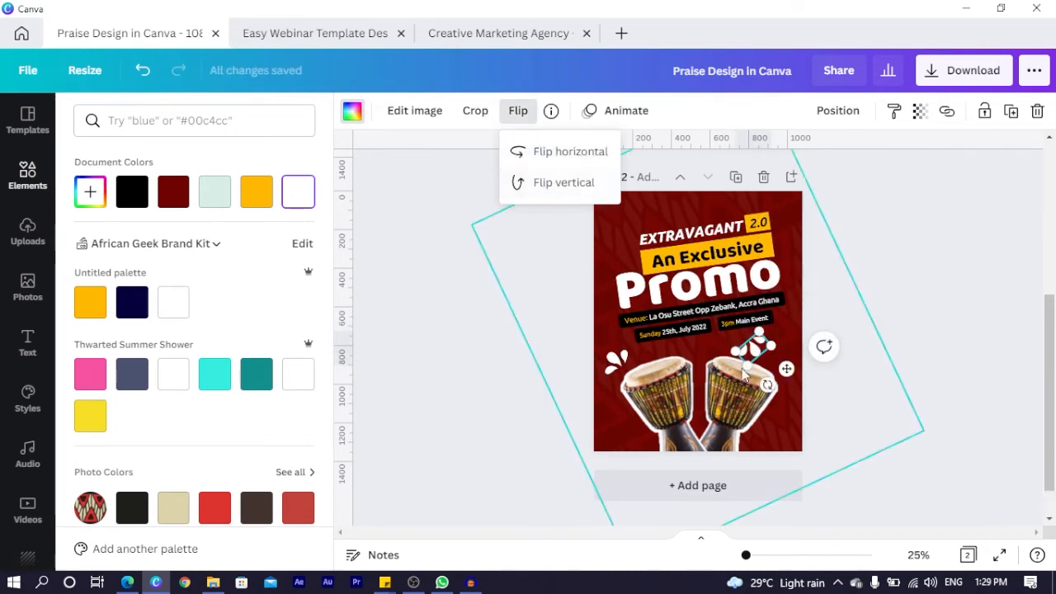
drag(767, 384, 792, 319)
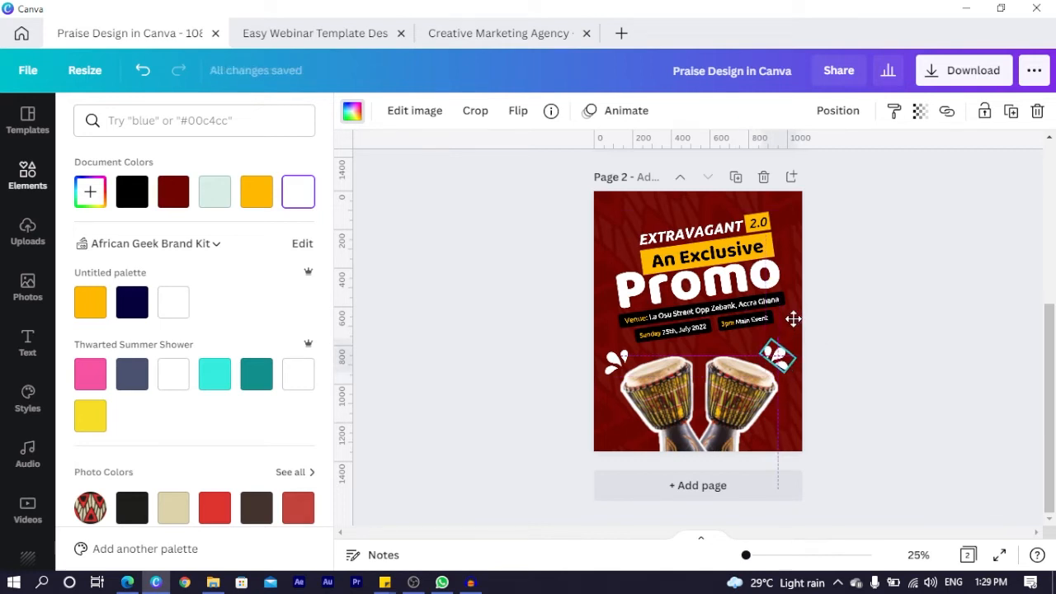
click(457, 322)
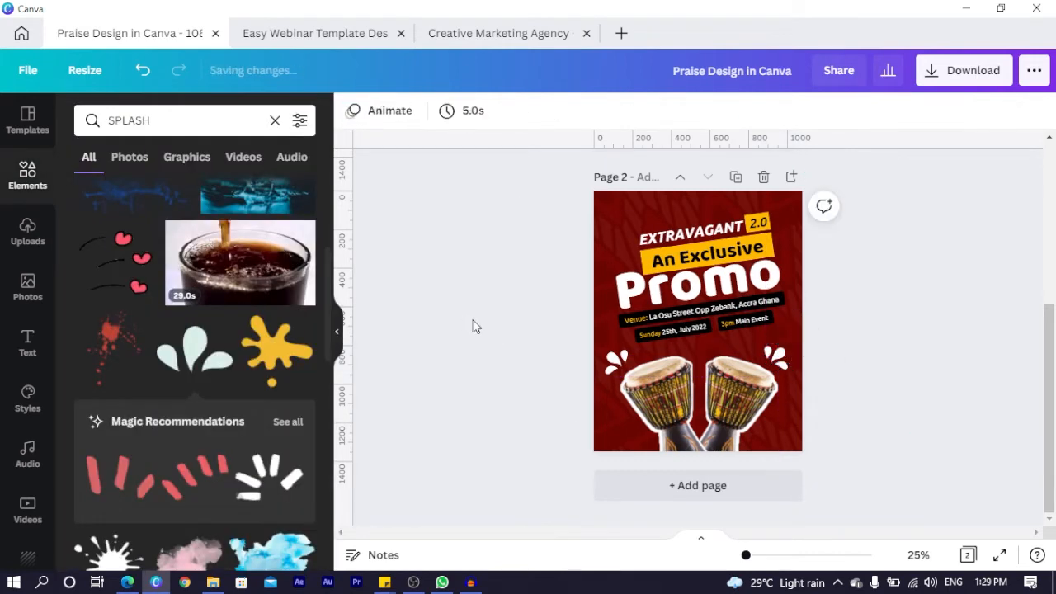
Step: Fine-tune both splashes, moving the right one slightly left and the left one slightly down and right toward its drum
click(775, 356)
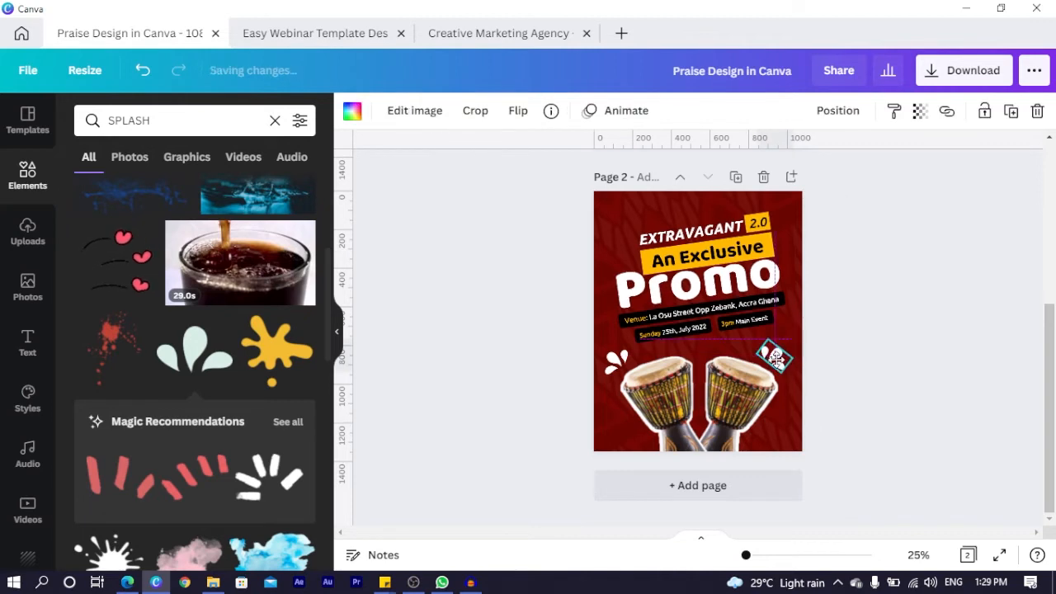
click(494, 355)
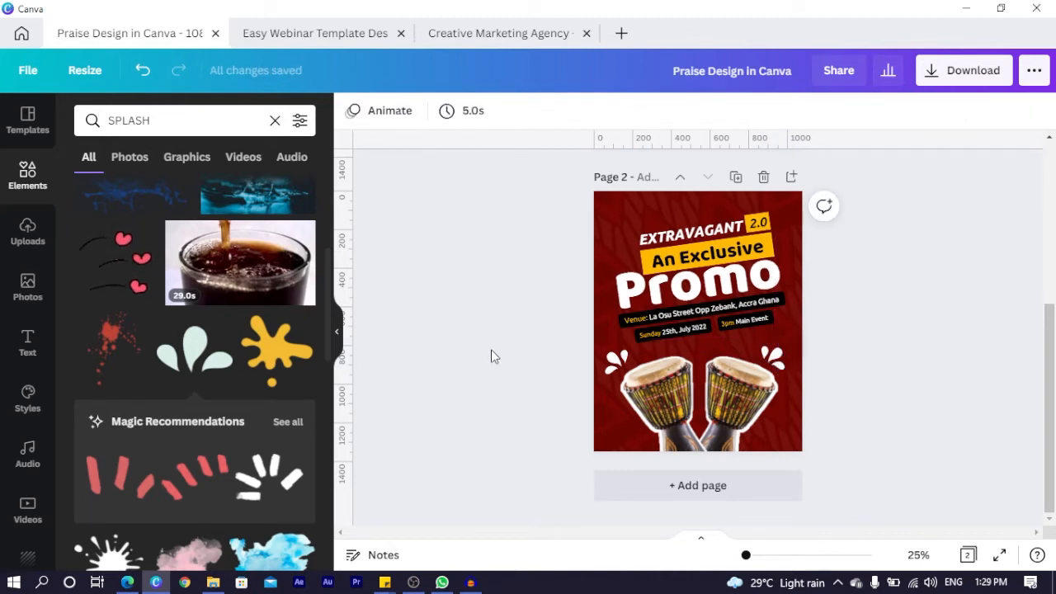
click(618, 362)
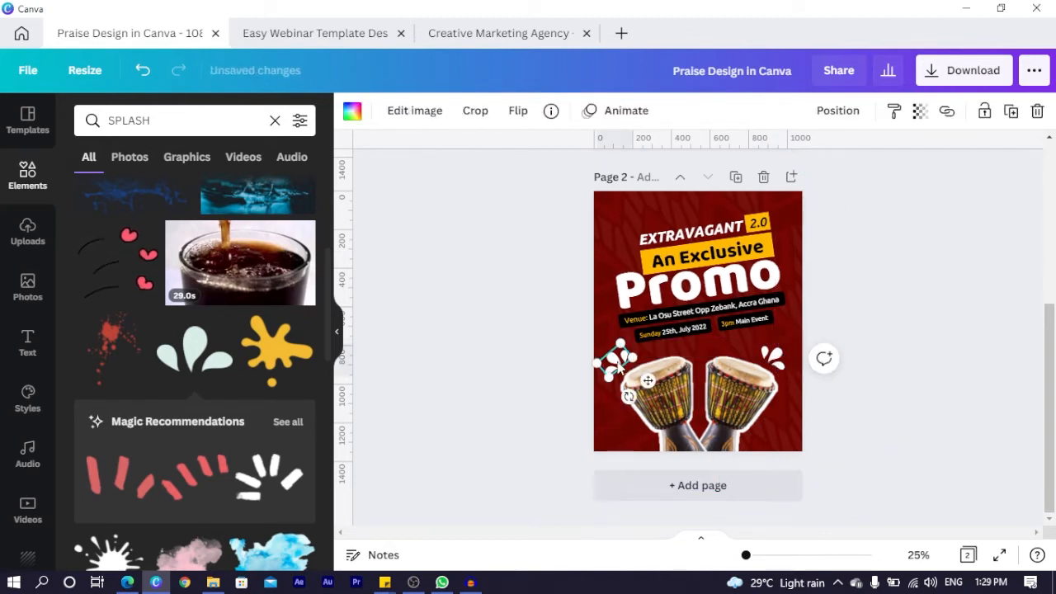
key(Down)
key(Down)
key(Down)
key(Right)
key(Right)
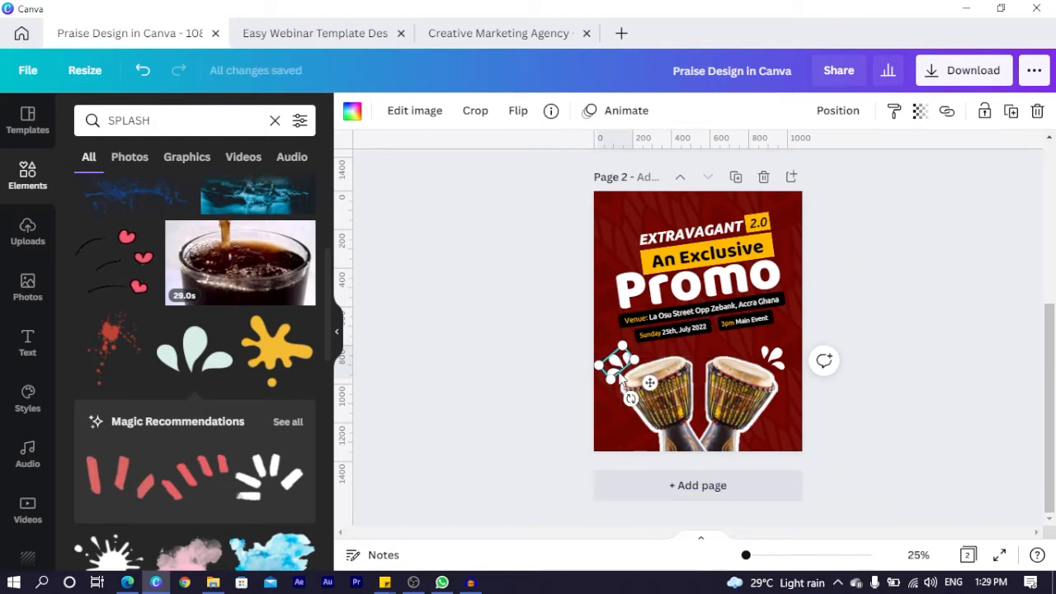
Step: Place a smaller copy of the white splash at the upper left corner of the Promo title
drag(623, 381, 640, 285)
click(543, 295)
Step: Compare the page 2 flyer with the original on page 1, checking the title, splashes and drum bases
scroll(713, 261, up, 3)
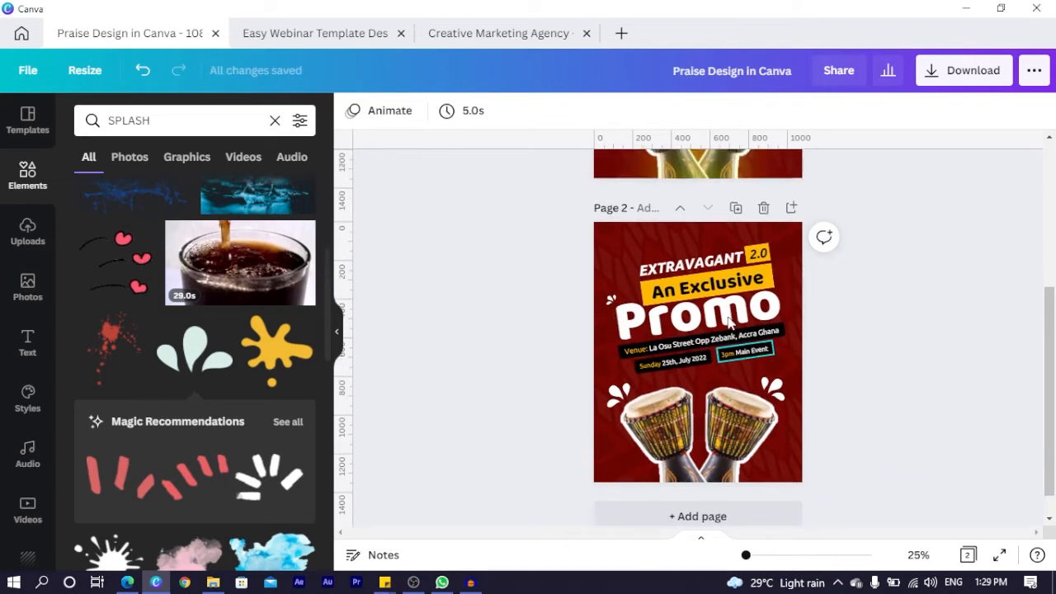
scroll(699, 293, down, 3)
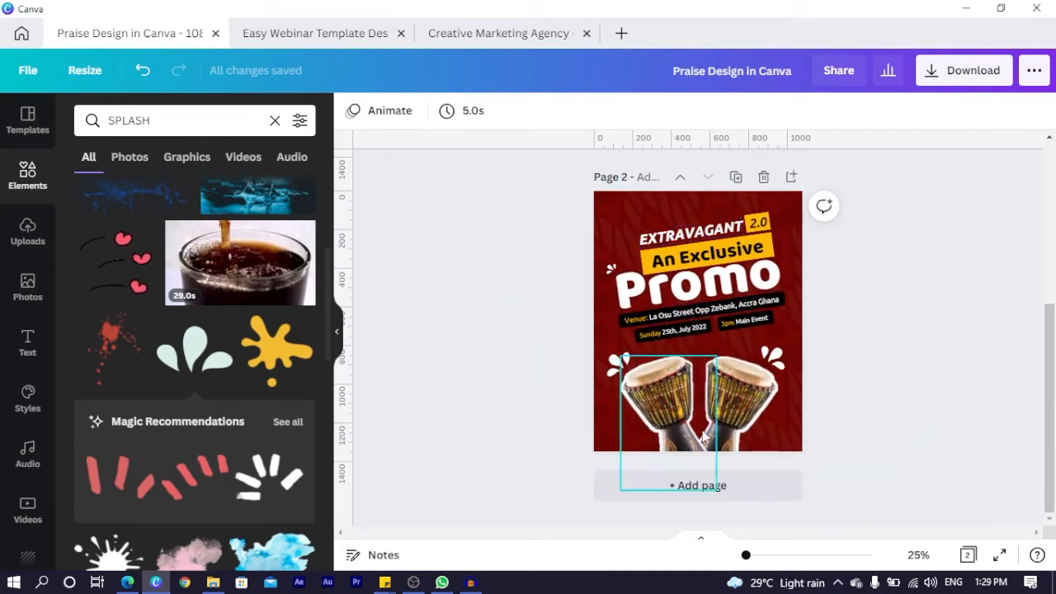
scroll(716, 335, up, 3)
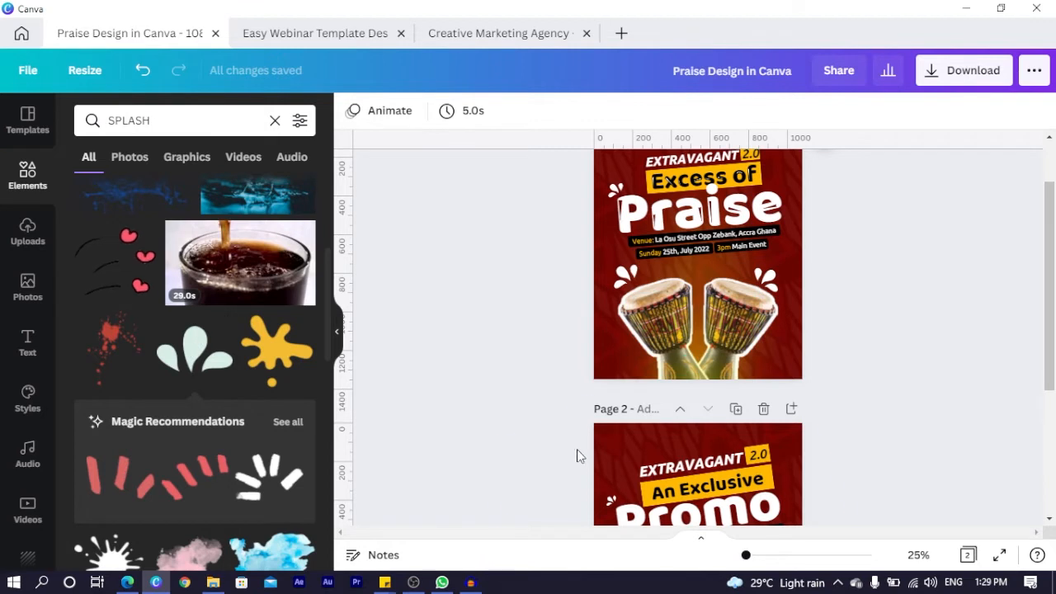
scroll(577, 456, down, 3)
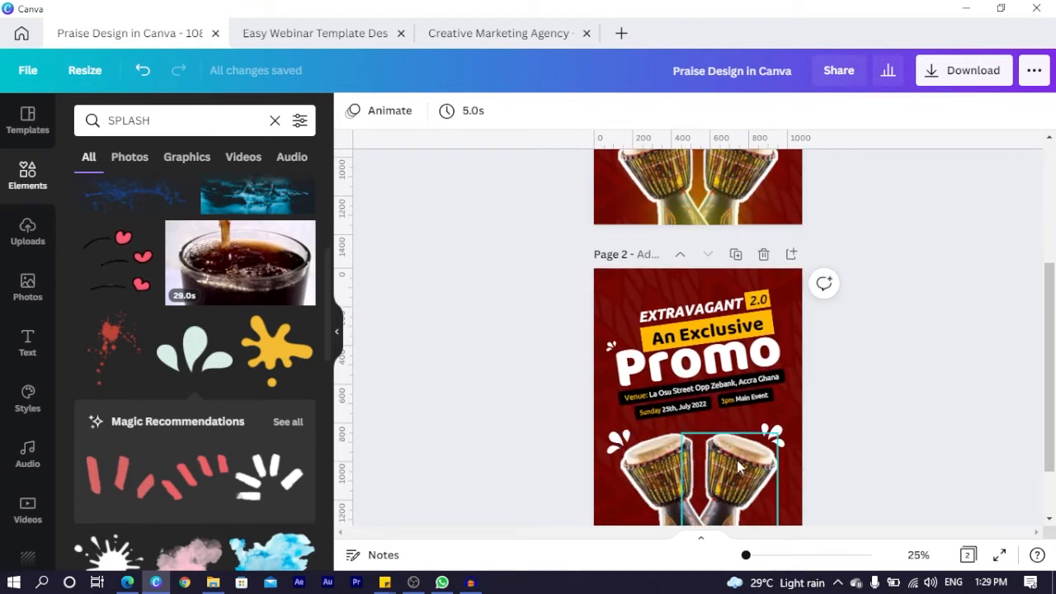
scroll(559, 431, down, 2)
scroll(723, 309, up, 3)
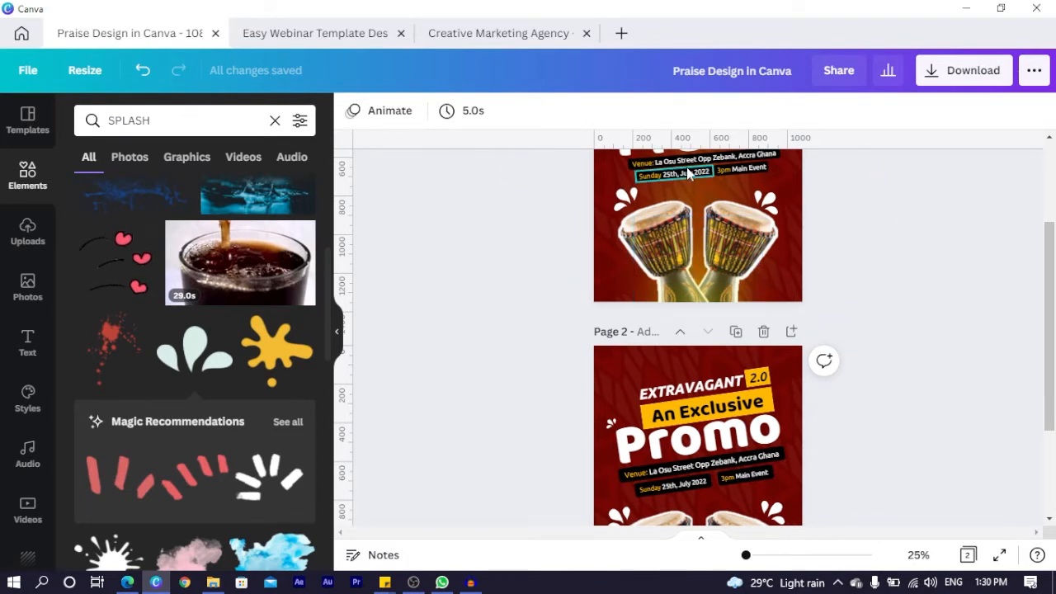
scroll(705, 256, down, 3)
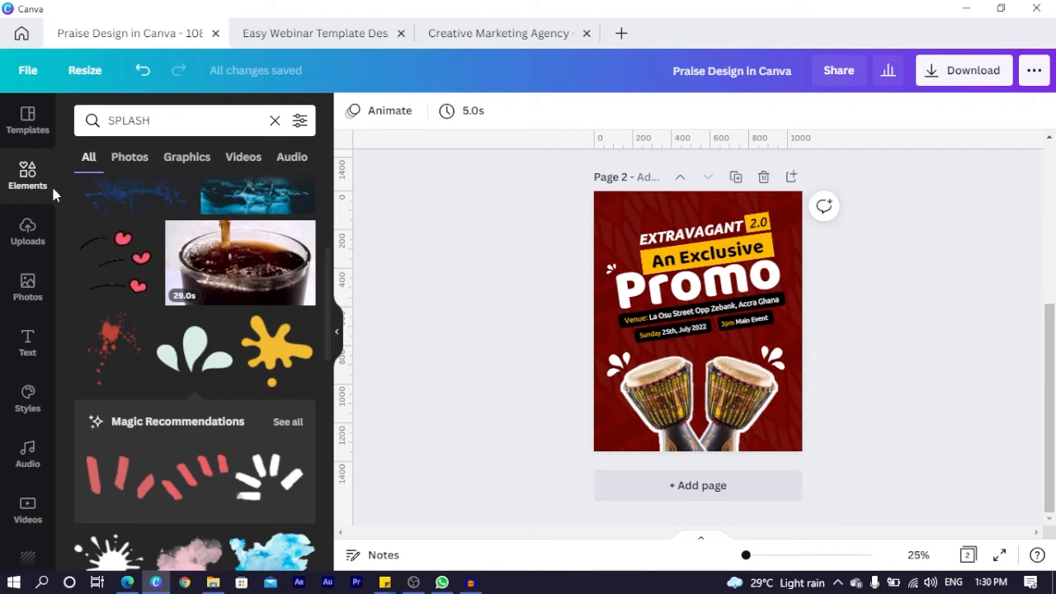
Step: Add the uploaded blurred black shadow image to page 2 and turn it upright between the drums
click(28, 232)
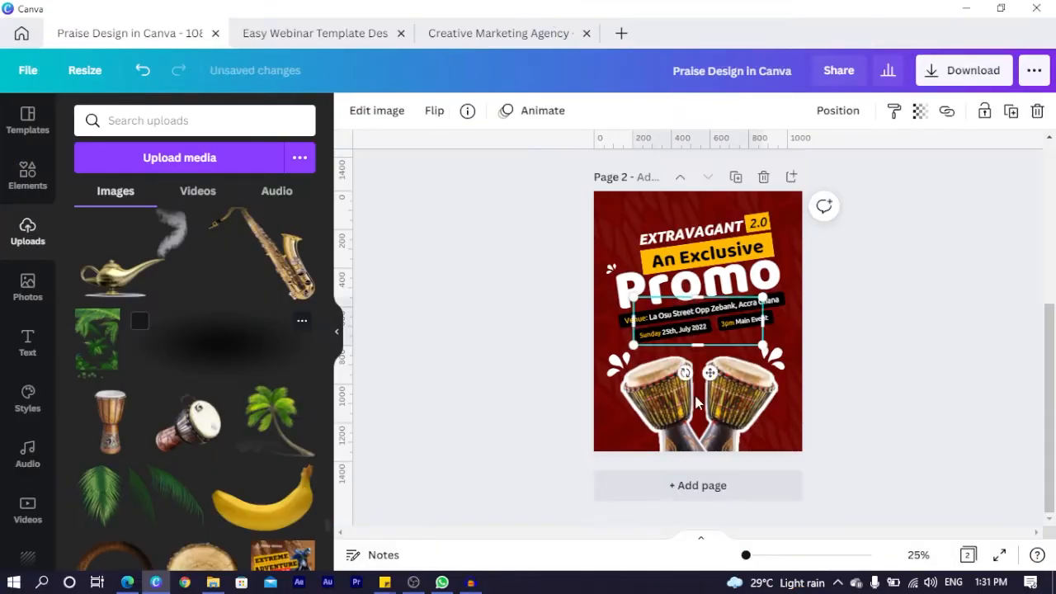
click(709, 334)
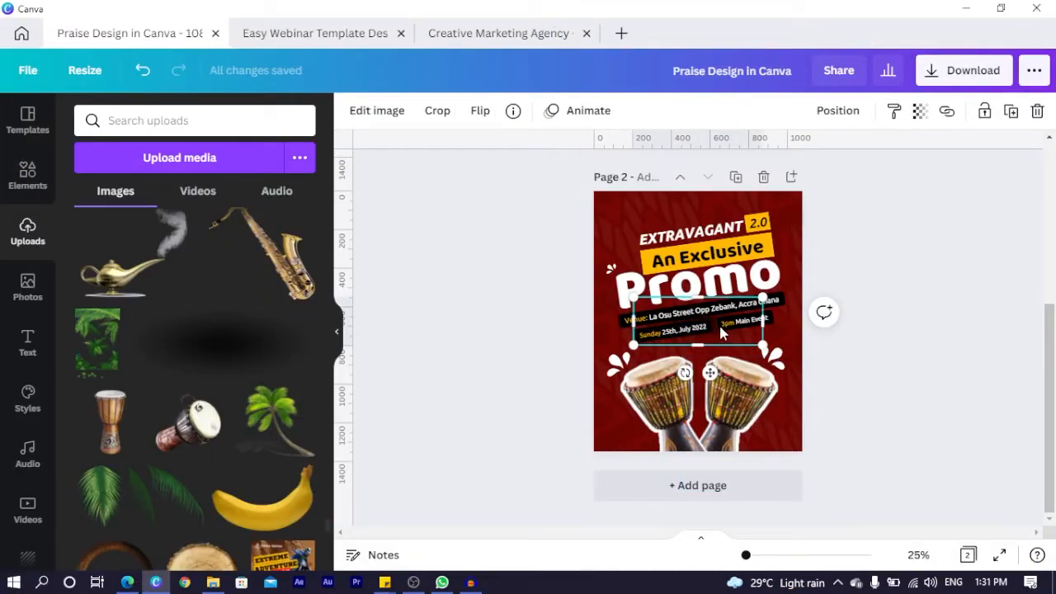
click(714, 401)
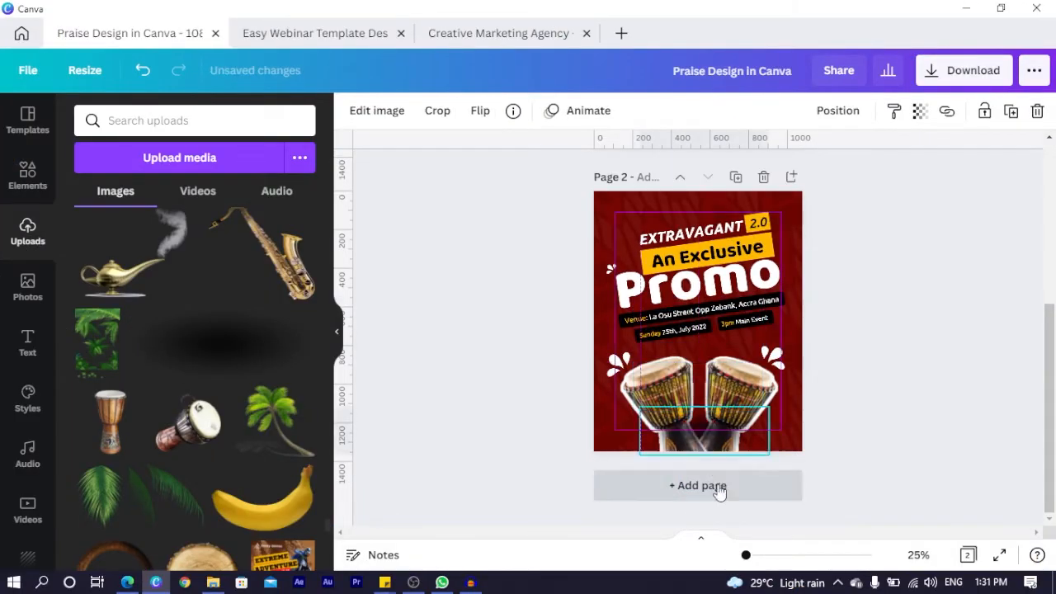
drag(691, 455, 776, 412)
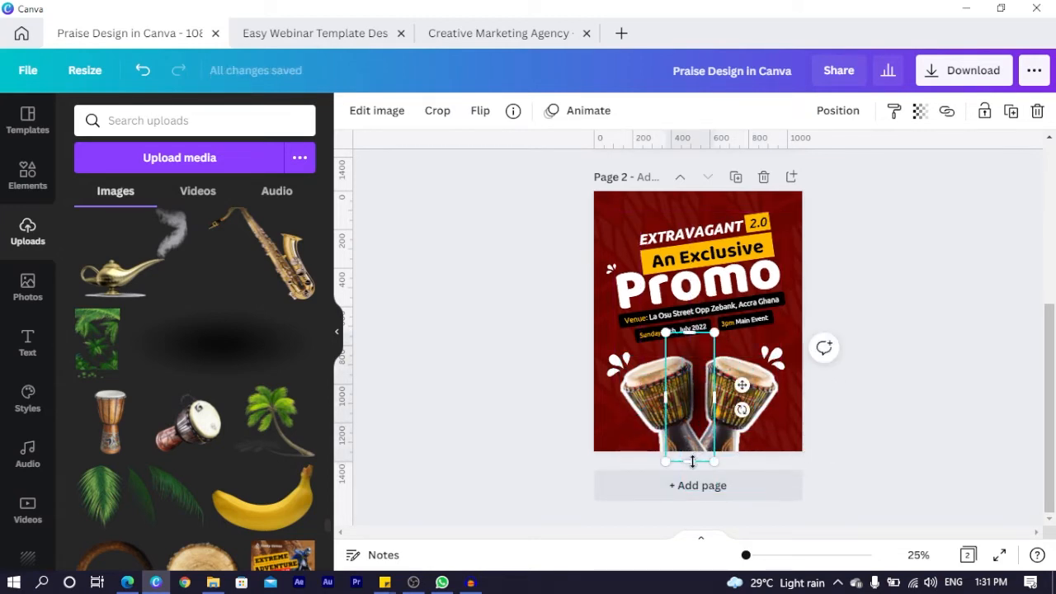
Step: Enlarge the blurred shadow to nearly the page width, extending past the bottom edge, and send it behind the drums and title
drag(691, 461, 684, 407)
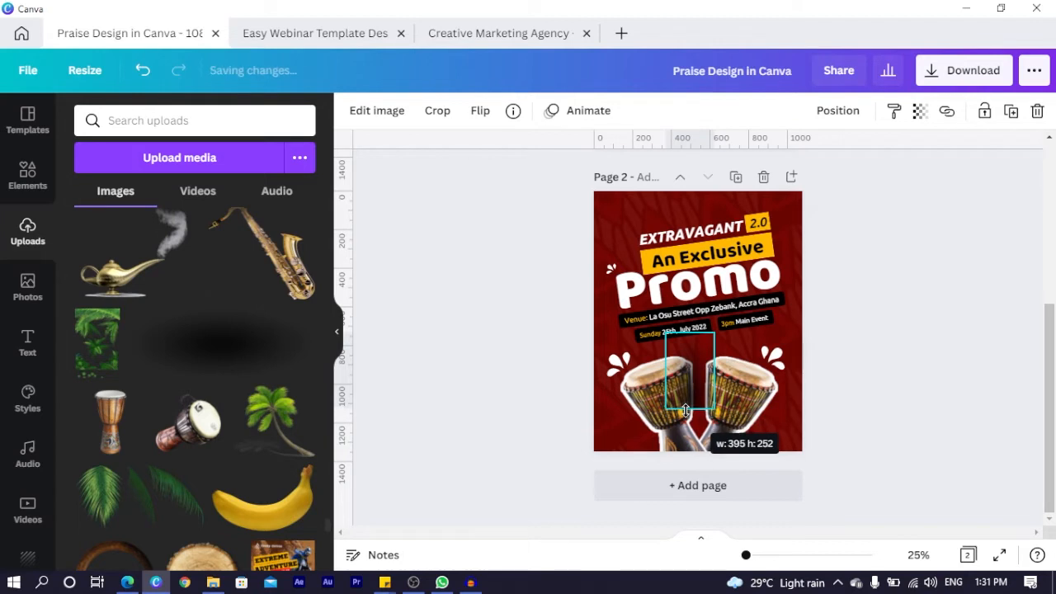
drag(714, 334, 876, 233)
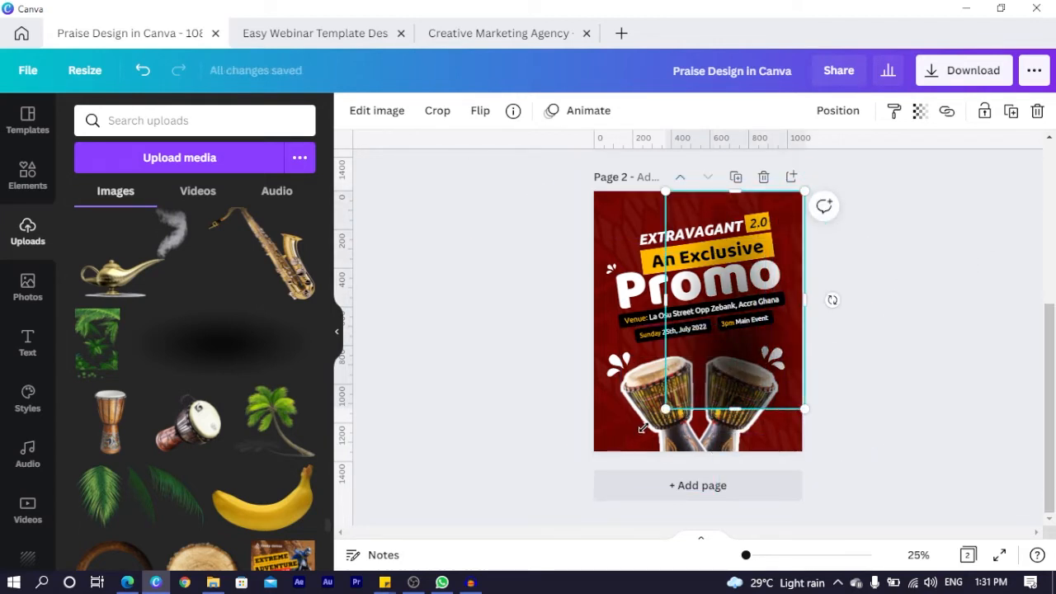
drag(666, 410, 575, 447)
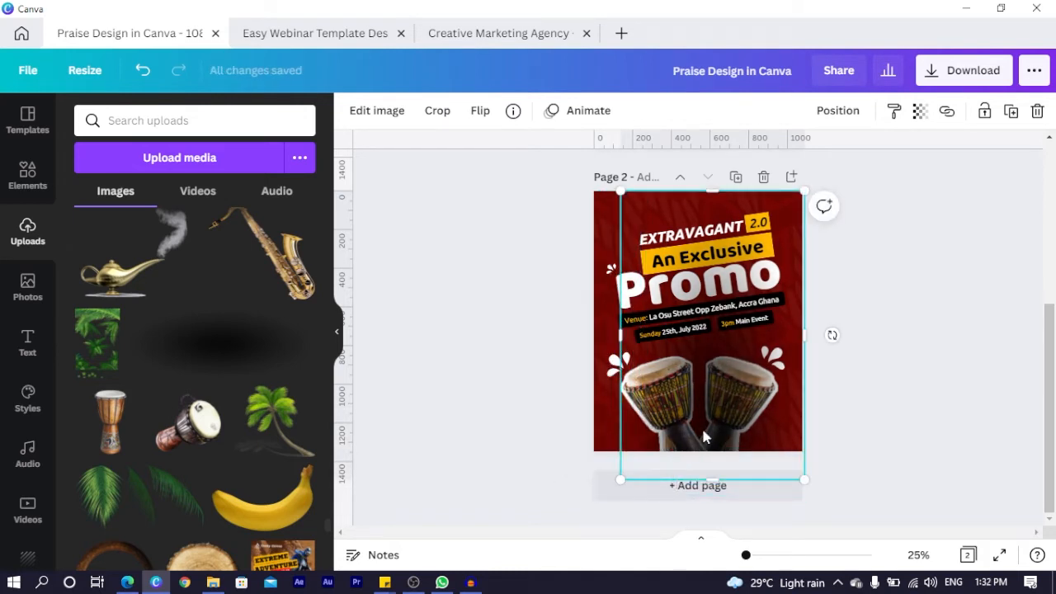
drag(689, 450, 697, 450)
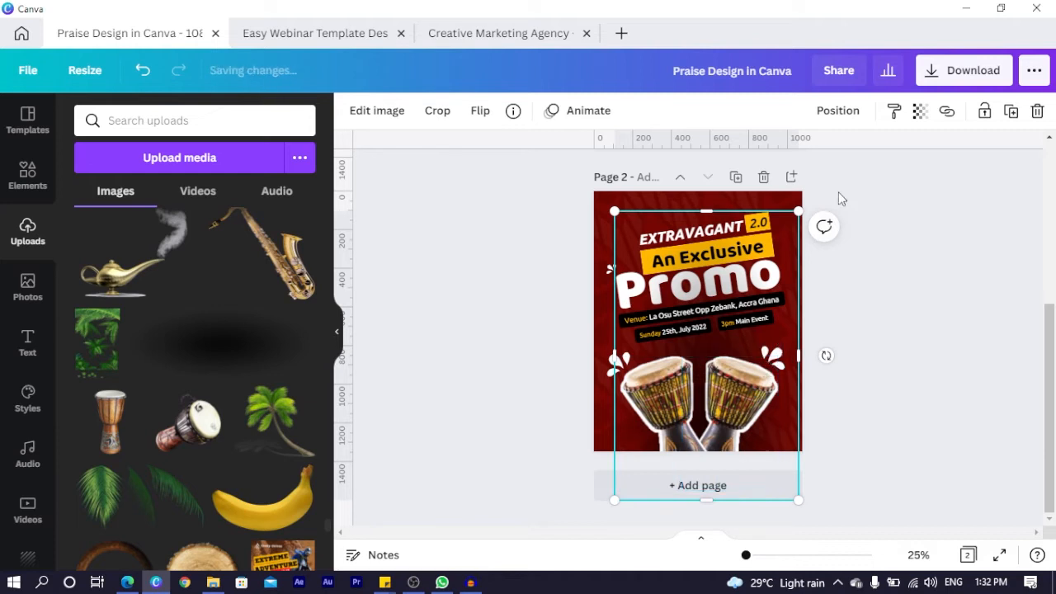
click(837, 110)
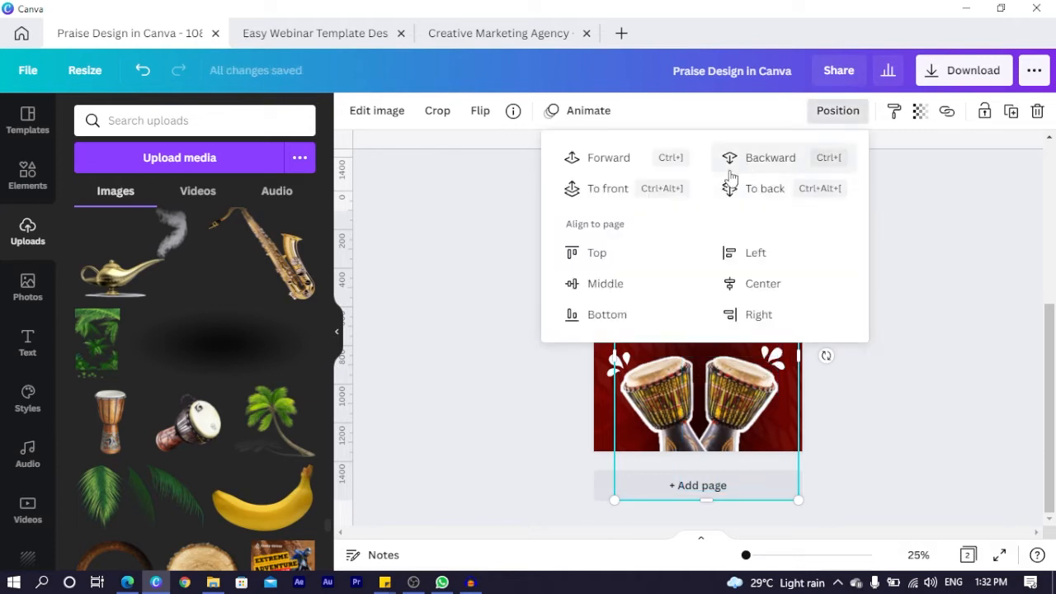
click(417, 433)
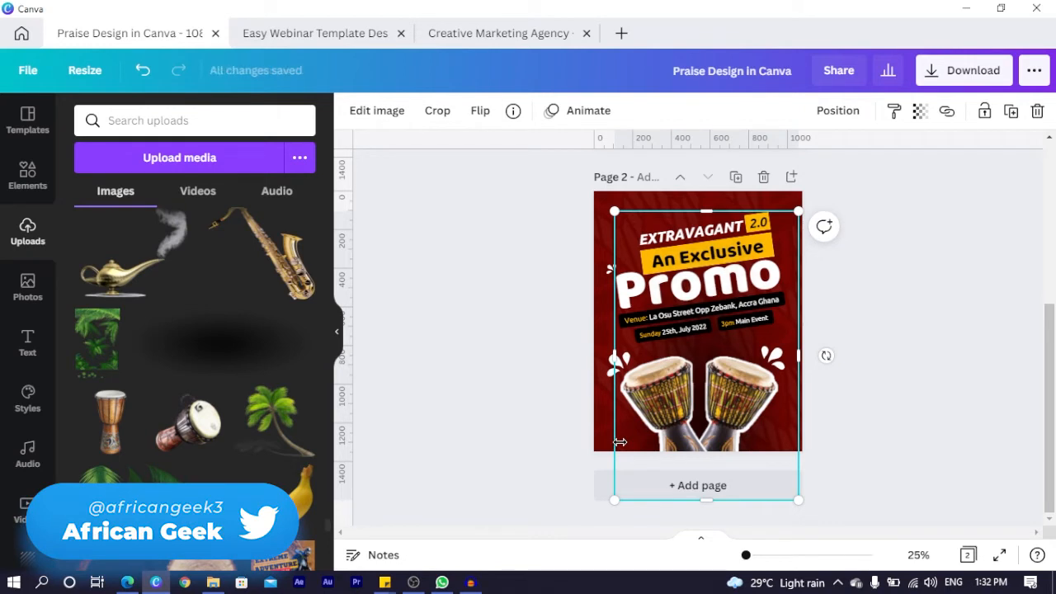
Step: Give the blurred shadow image the Fuchsia preset of the Duotone effect
click(364, 113)
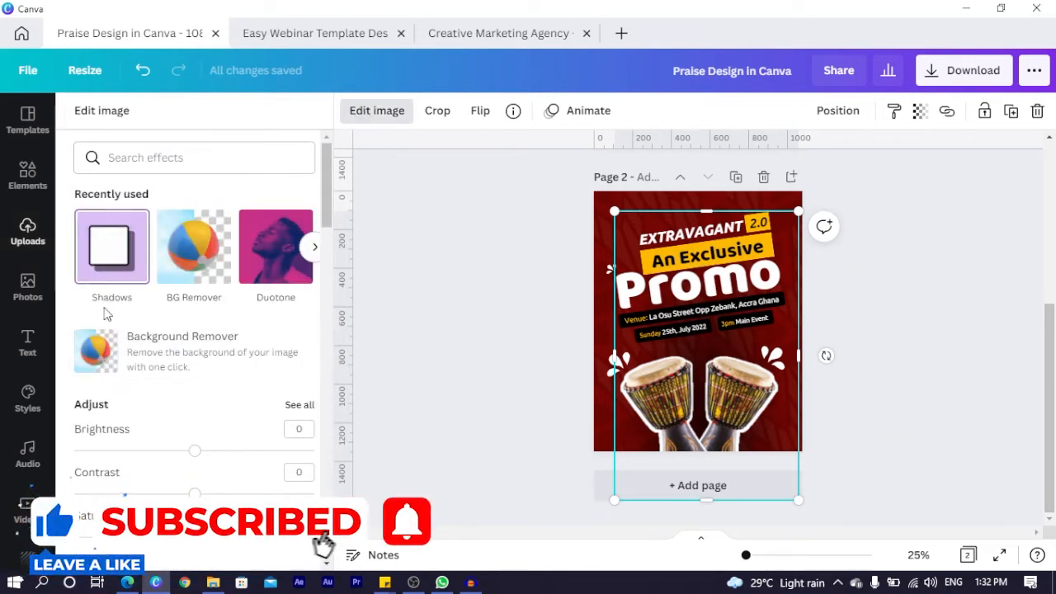
scroll(105, 313, down, 10)
scroll(109, 357, down, 3)
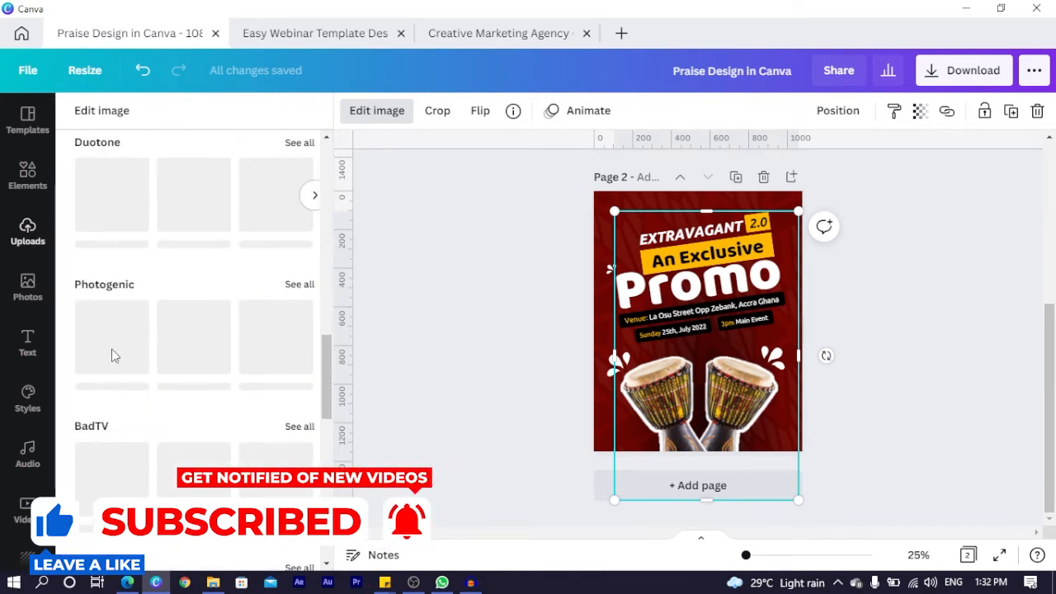
scroll(110, 354, up, 1)
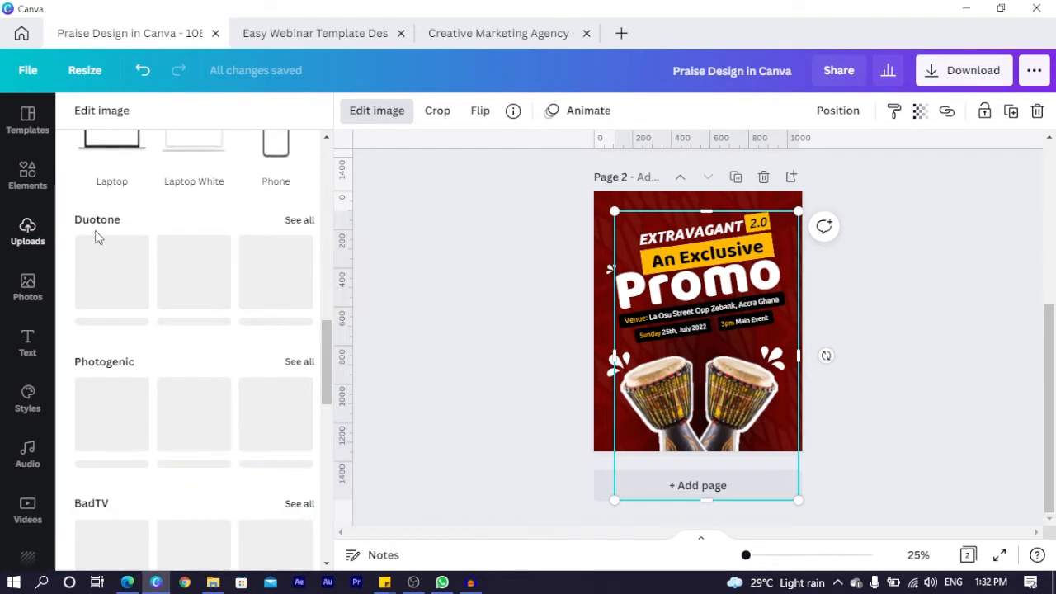
click(301, 222)
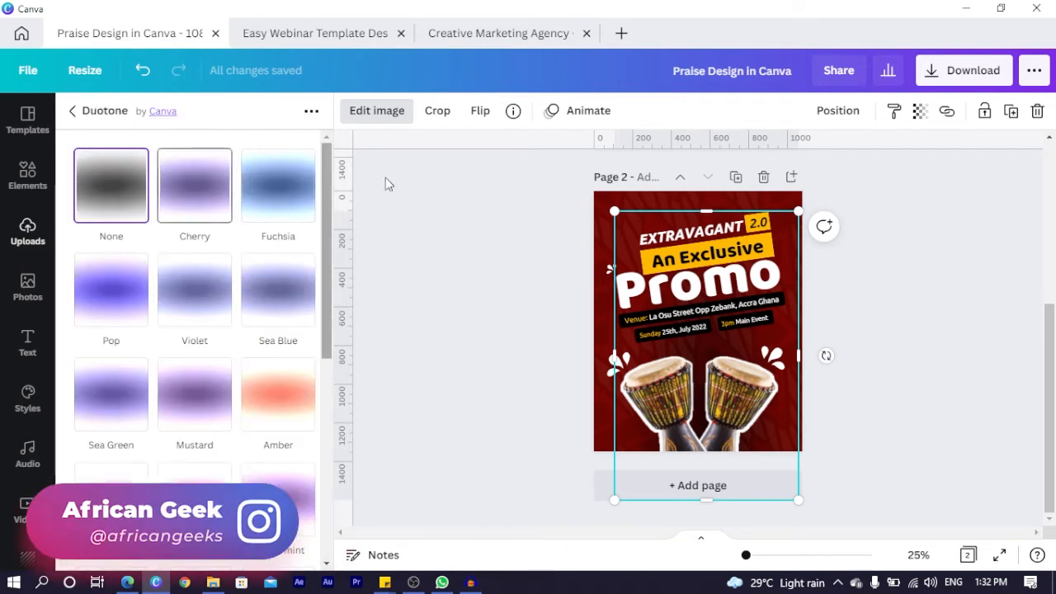
click(270, 203)
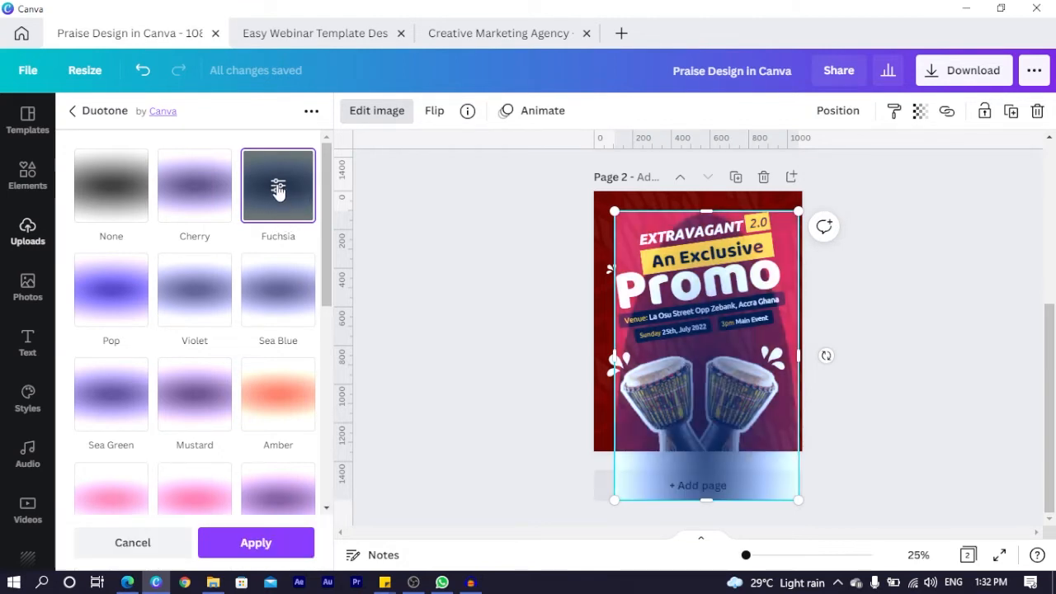
Step: Set both the duotone highlights and shadows to orange #ffb800 and apply the effect to the blurred shape
click(279, 194)
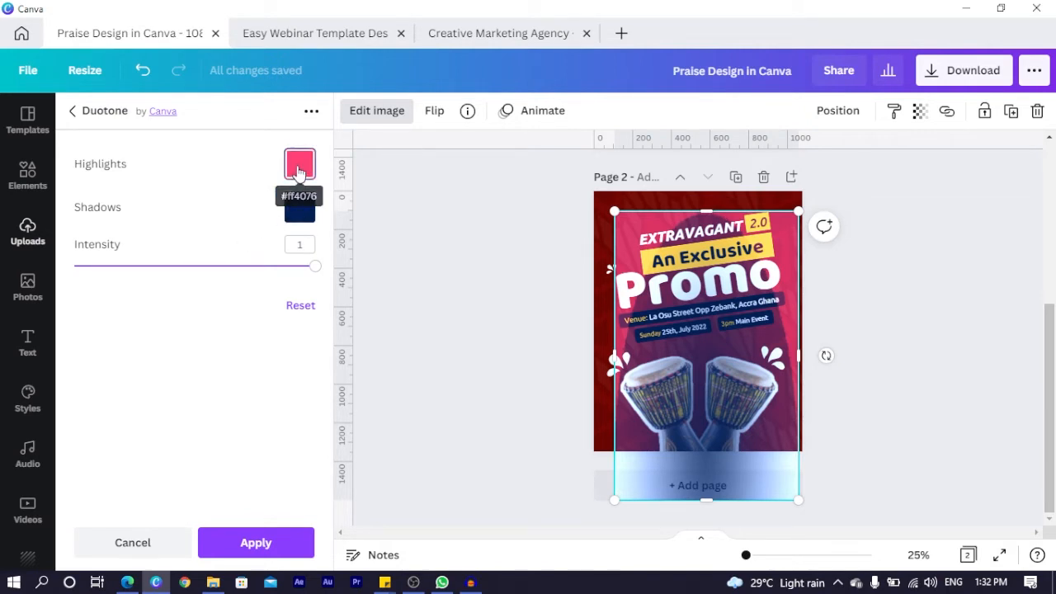
click(299, 169)
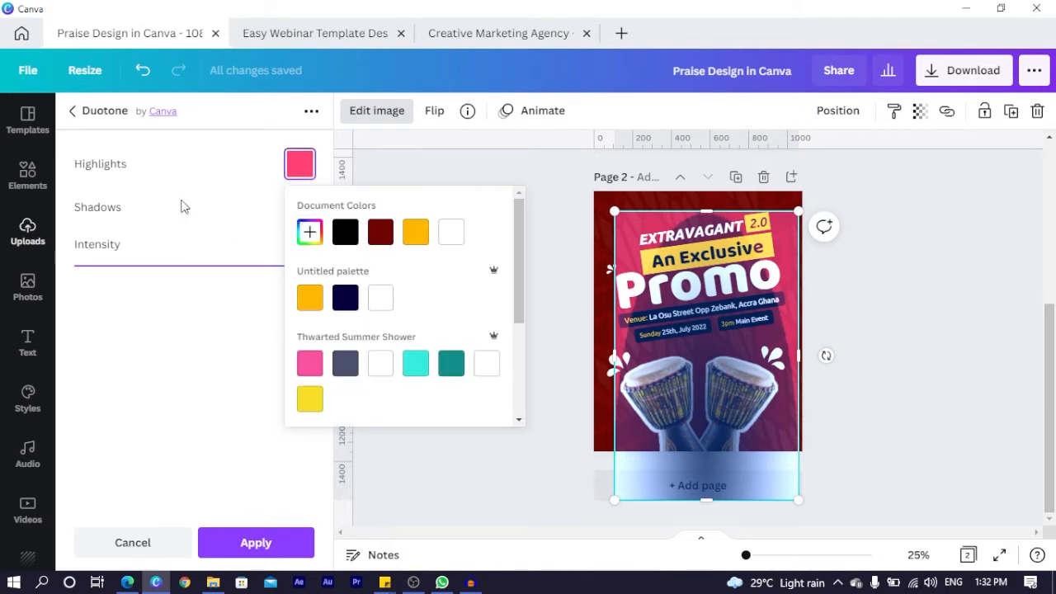
click(415, 233)
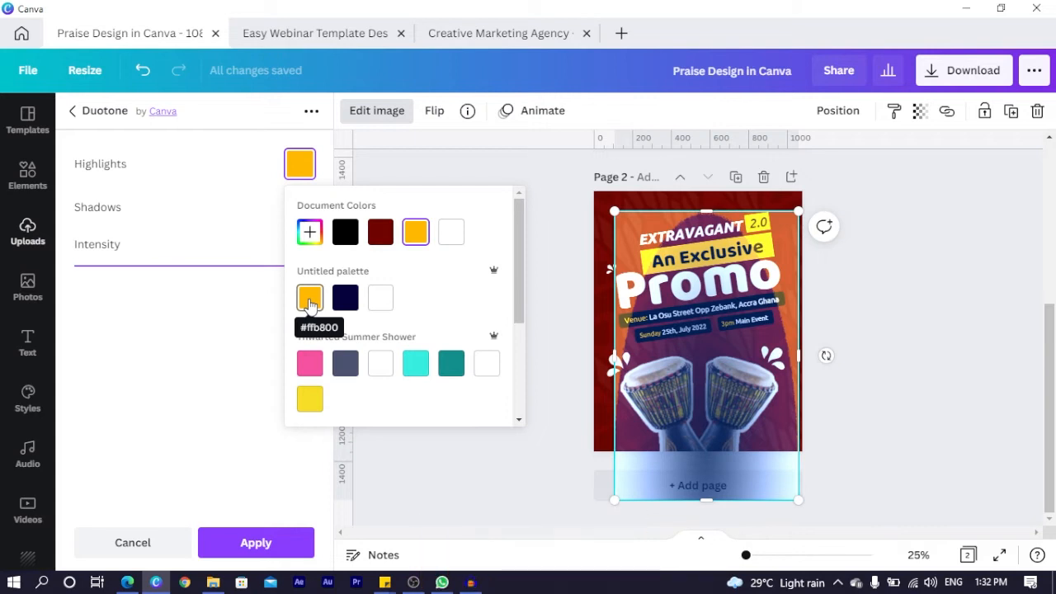
click(212, 288)
click(300, 212)
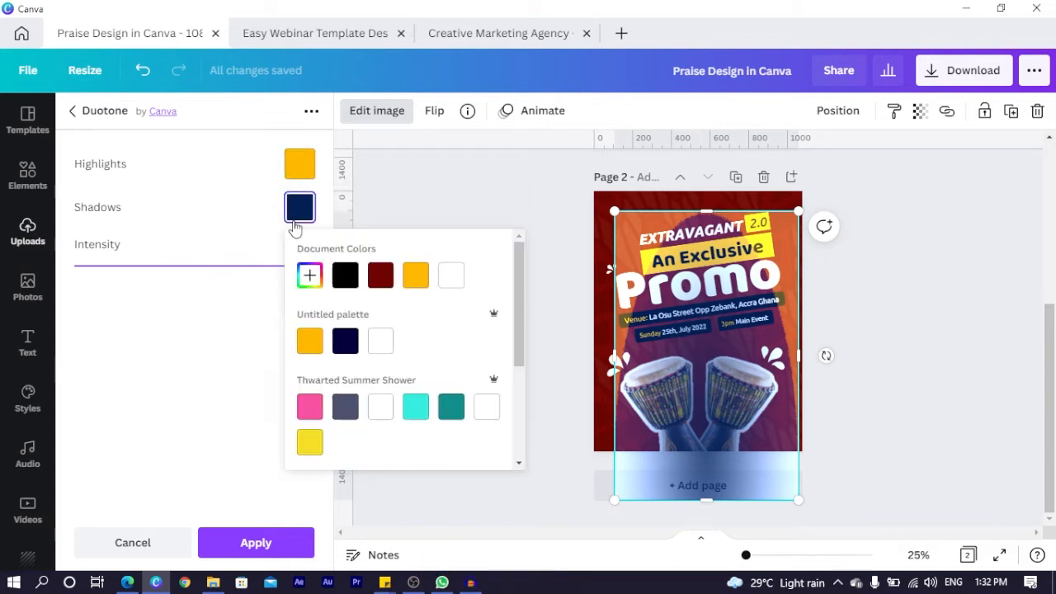
click(308, 341)
click(202, 360)
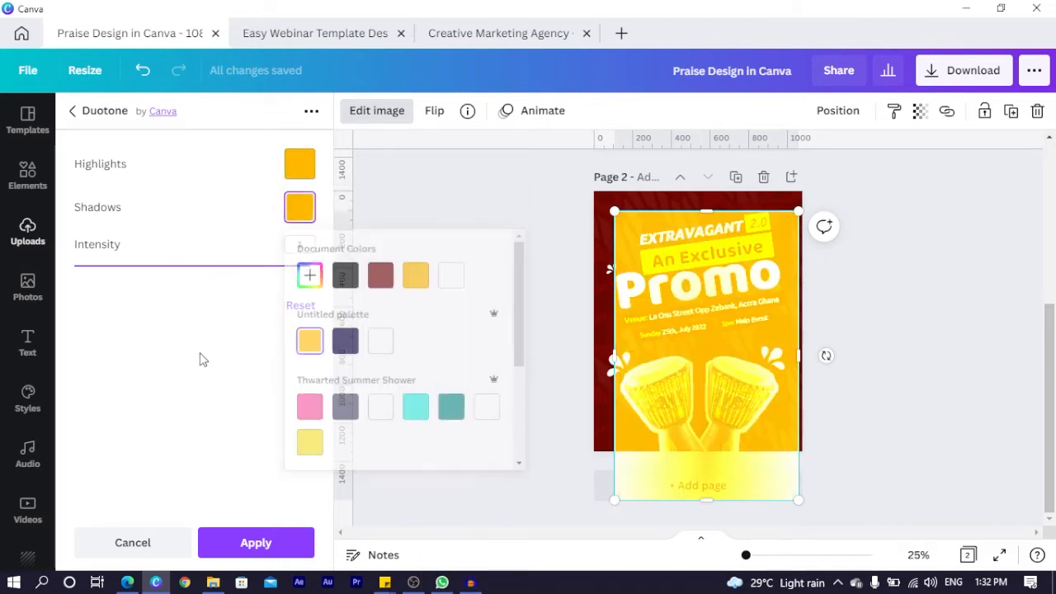
click(247, 542)
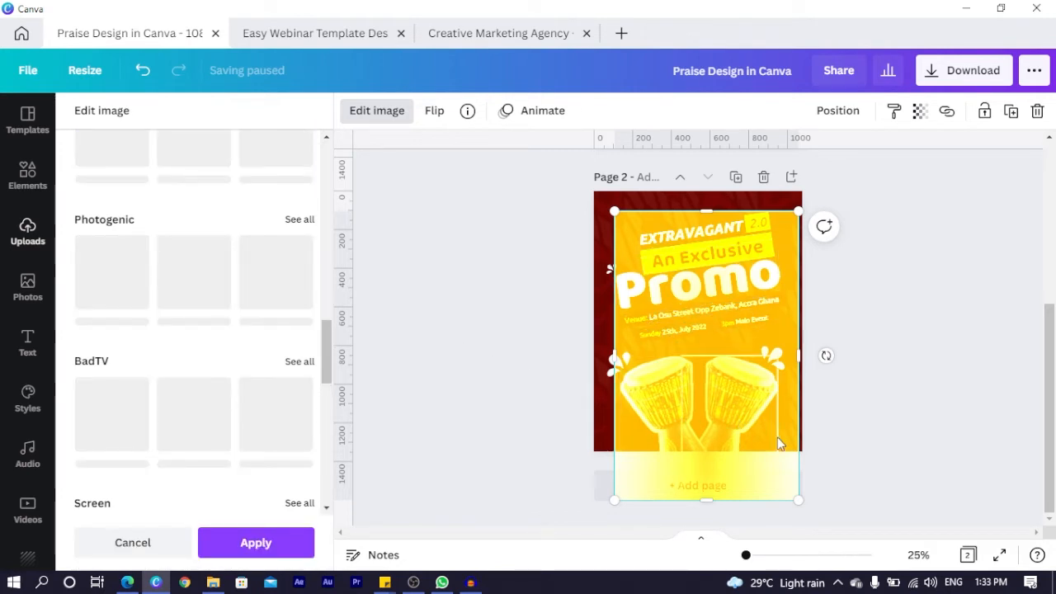
key(ctrl+z)
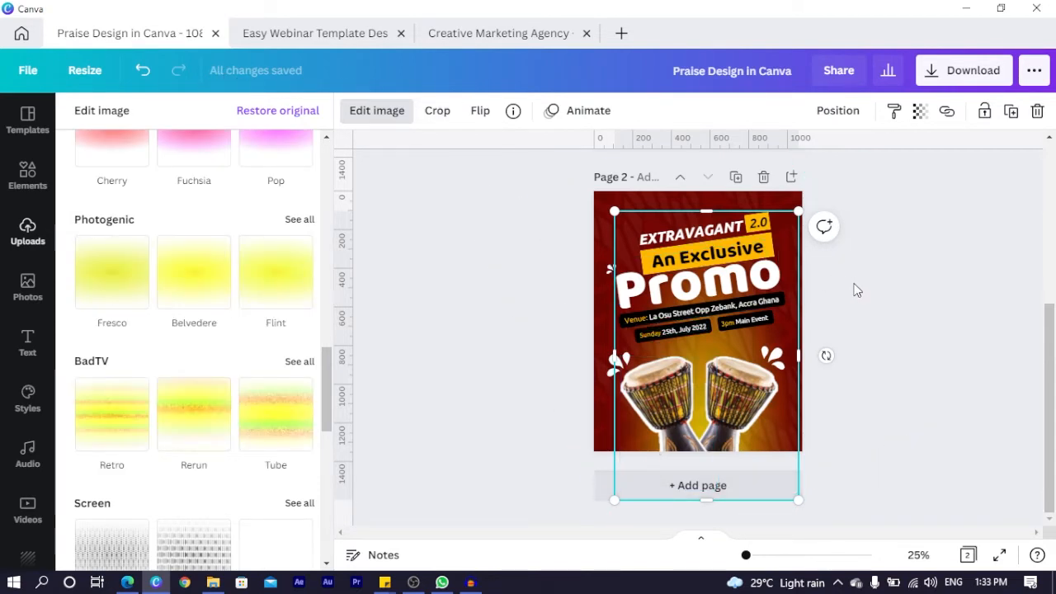
Step: Centre the orange glow horizontally on page 2
click(620, 221)
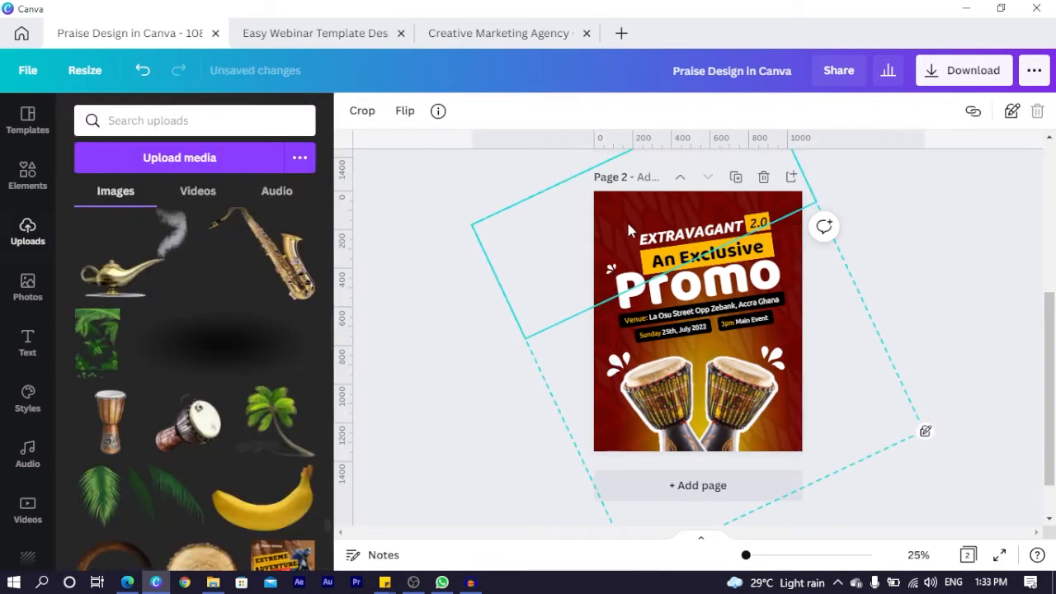
click(692, 352)
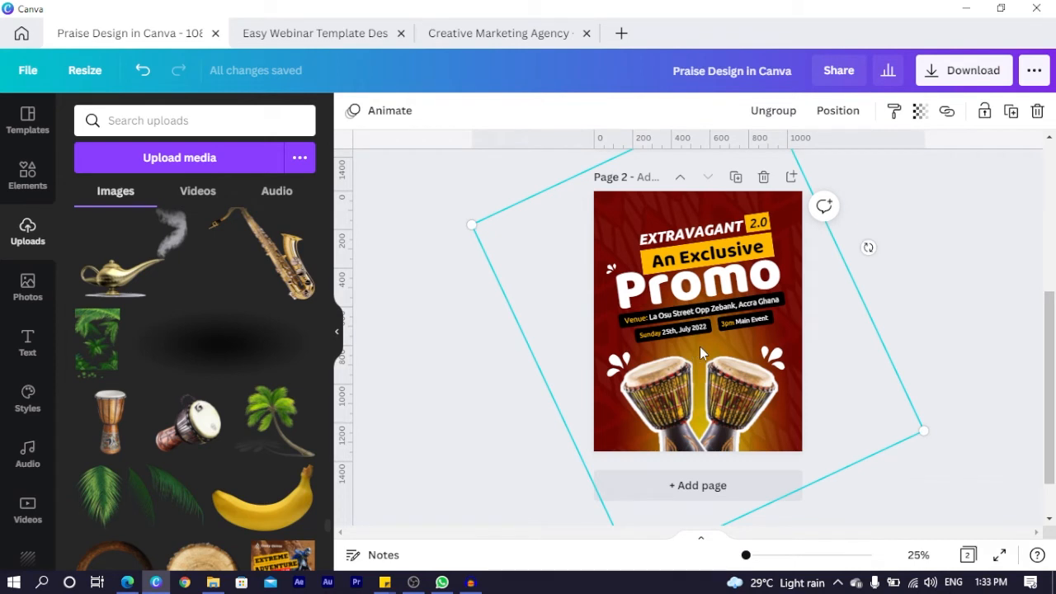
click(705, 355)
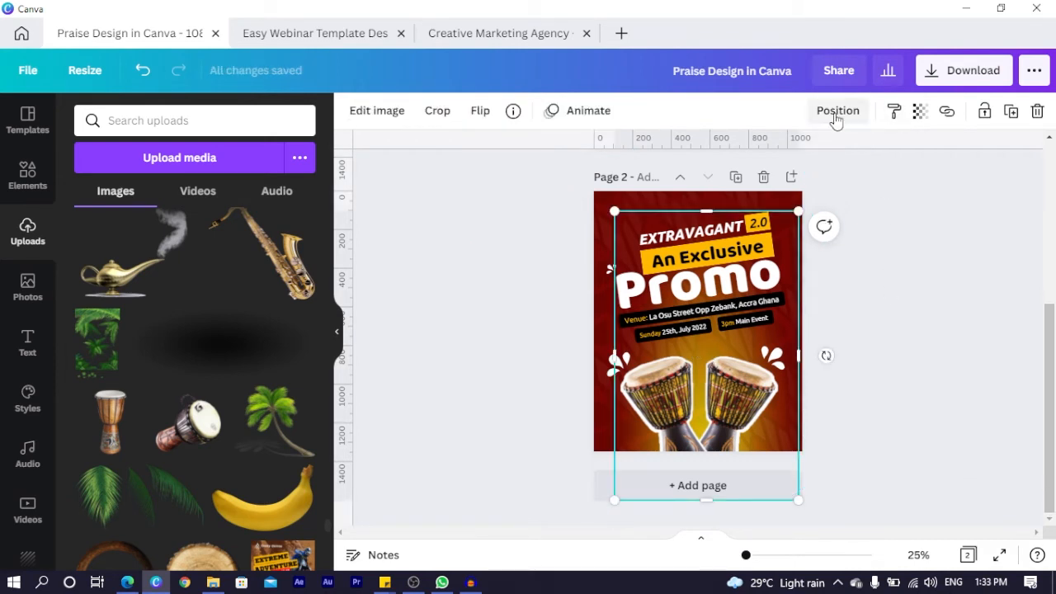
click(836, 116)
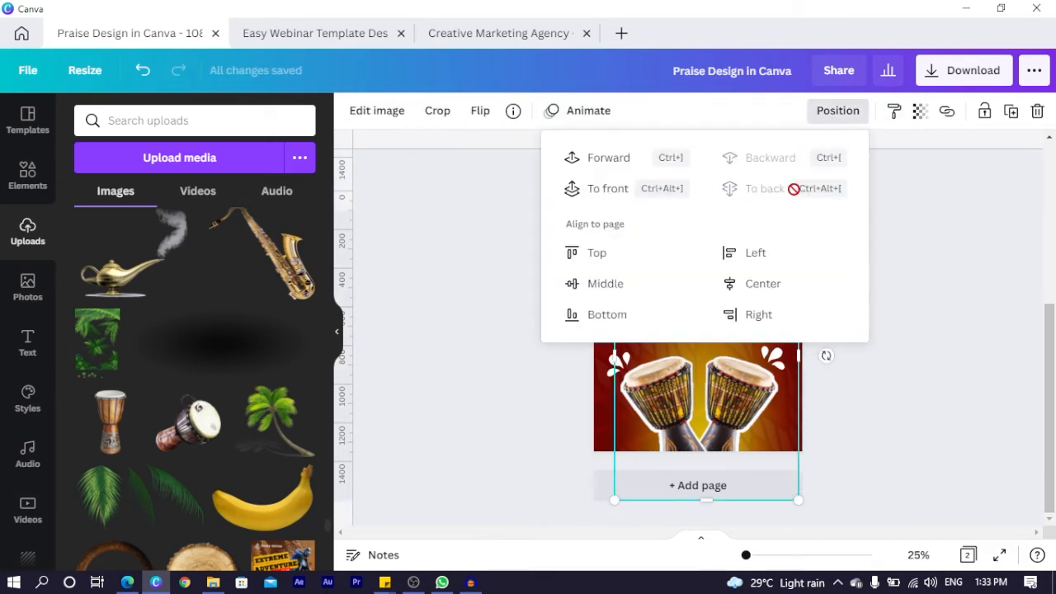
click(746, 289)
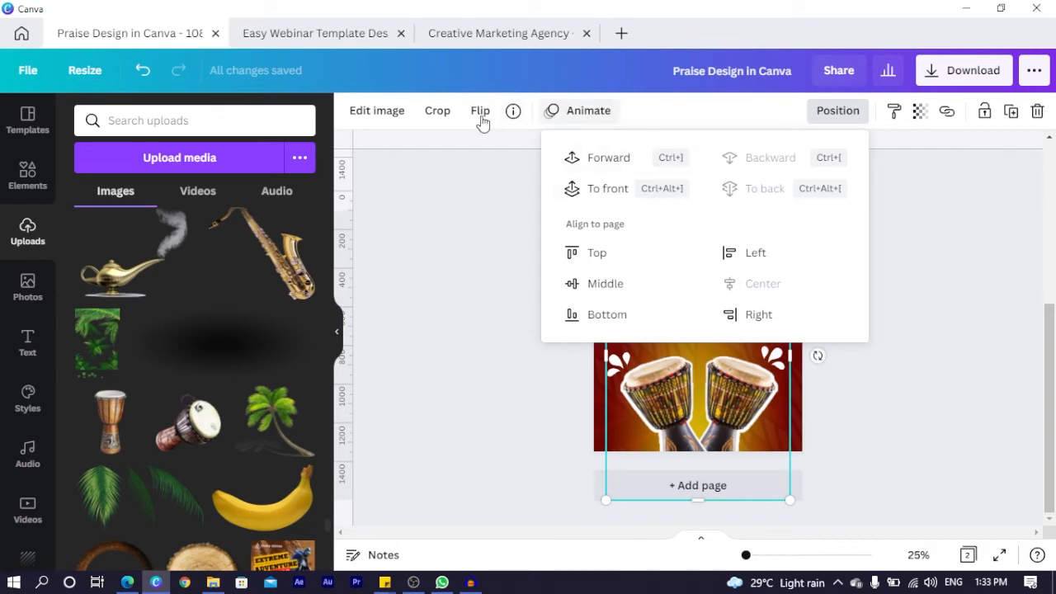
Step: Set the orange glow's transparency to 48, checking the strength against the page 1 flyer
click(922, 114)
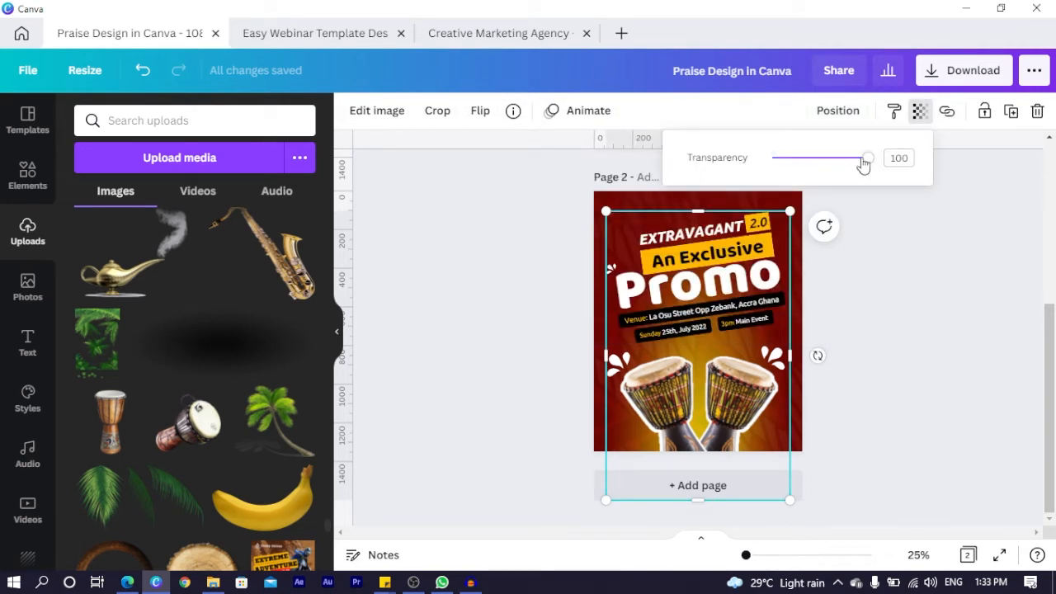
drag(862, 165, 821, 161)
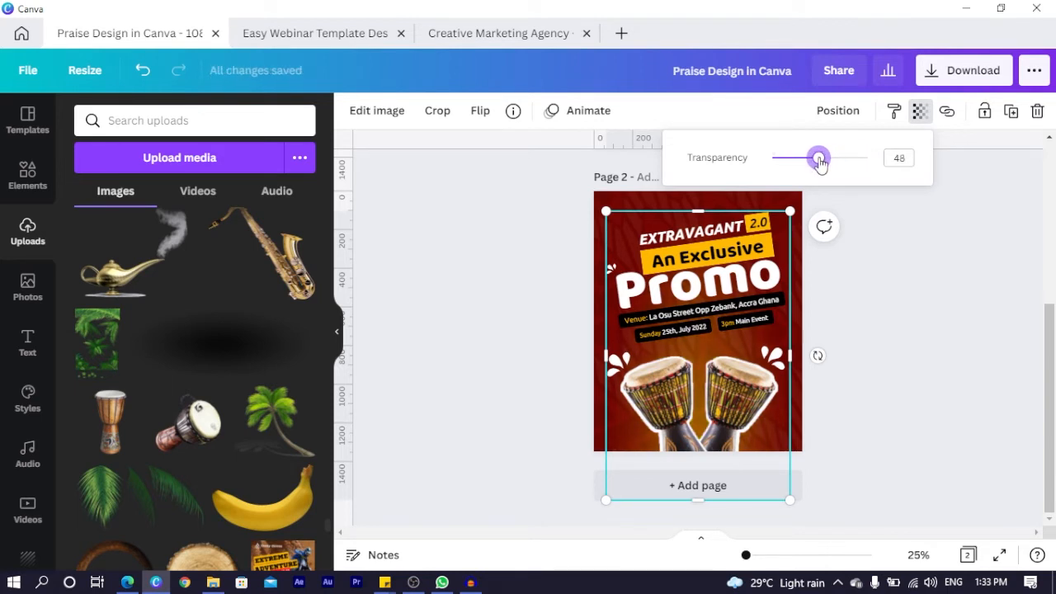
scroll(501, 256, up, 3)
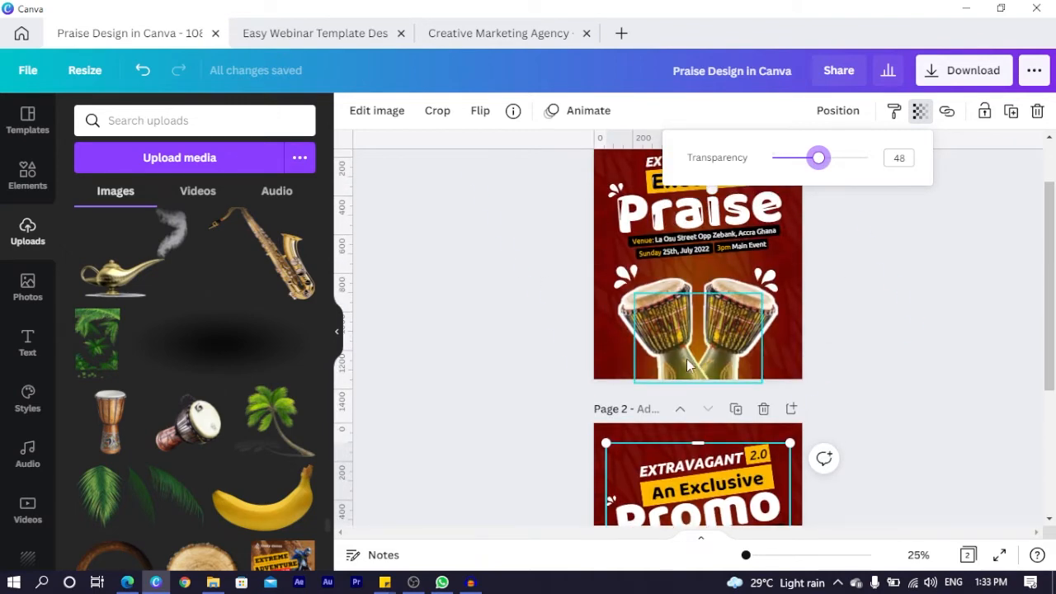
scroll(689, 365, down, 3)
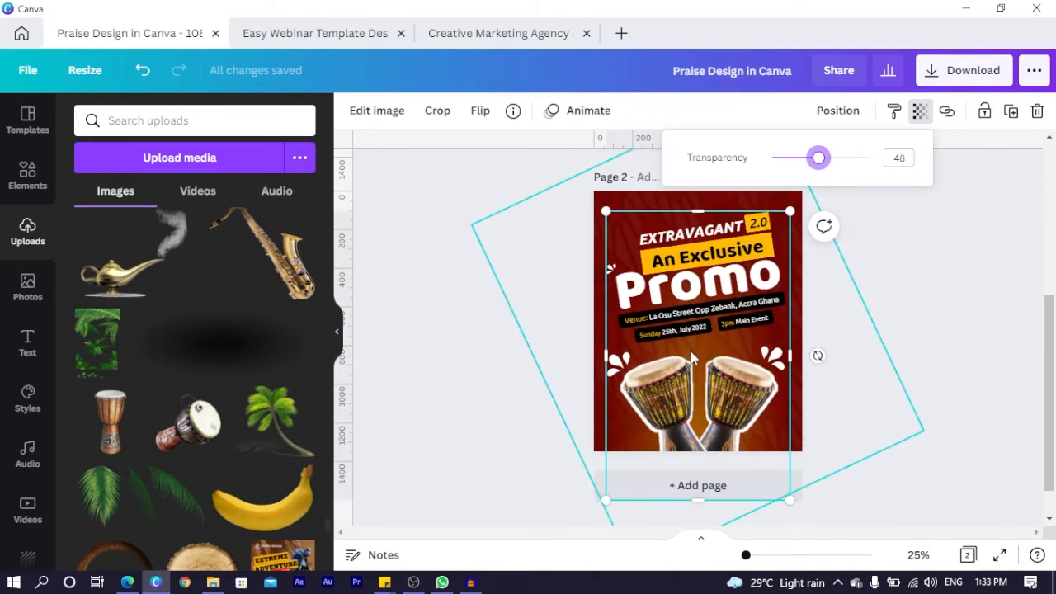
Step: Duplicate the orange glow in front of the drums, move the copy down over their bases, and compare with page 1
click(707, 366)
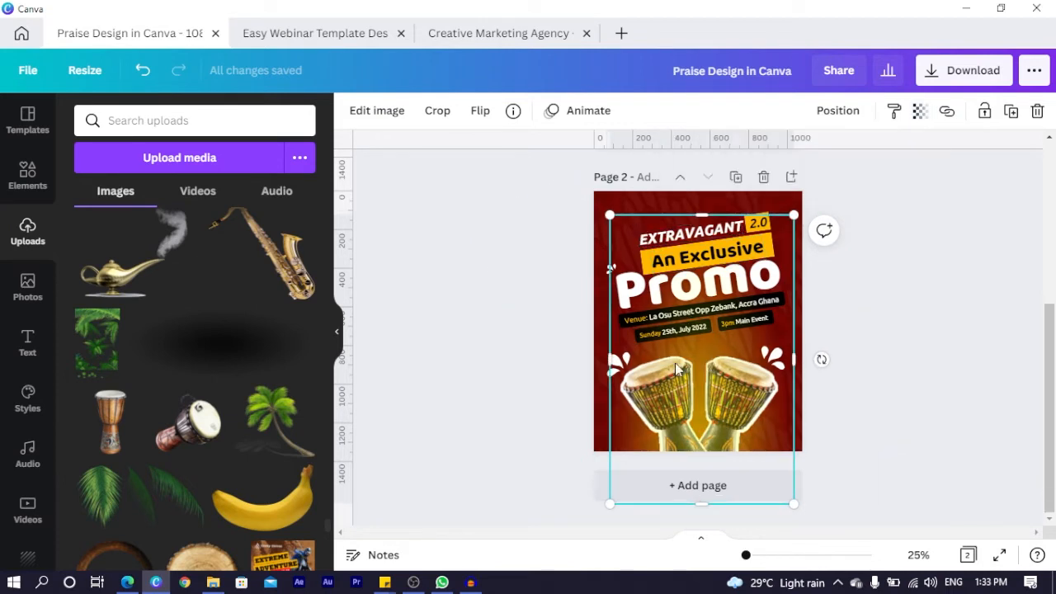
drag(698, 368, 697, 443)
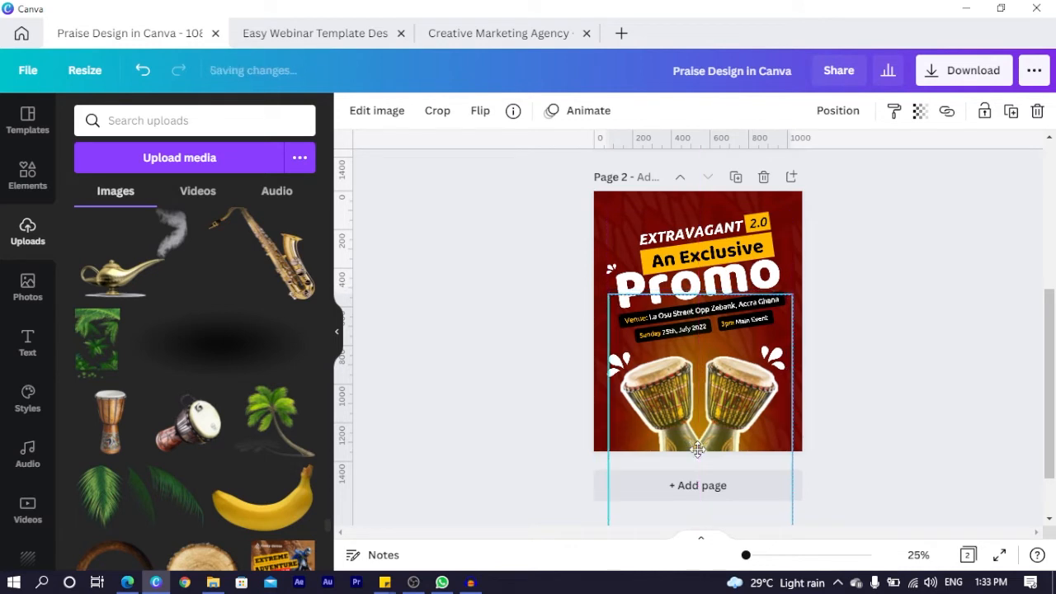
click(544, 397)
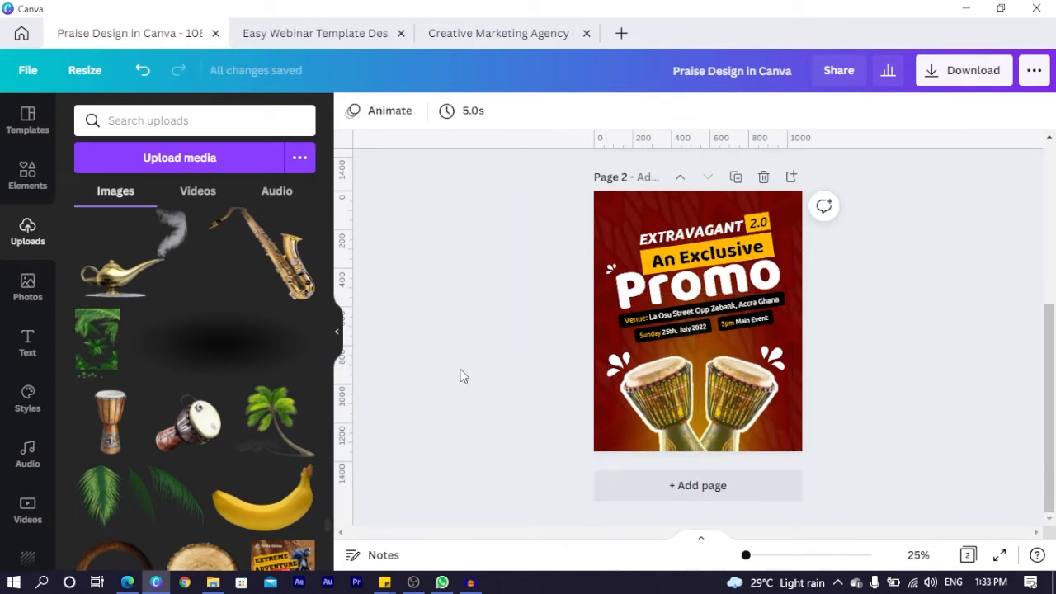
scroll(566, 358, up, 3)
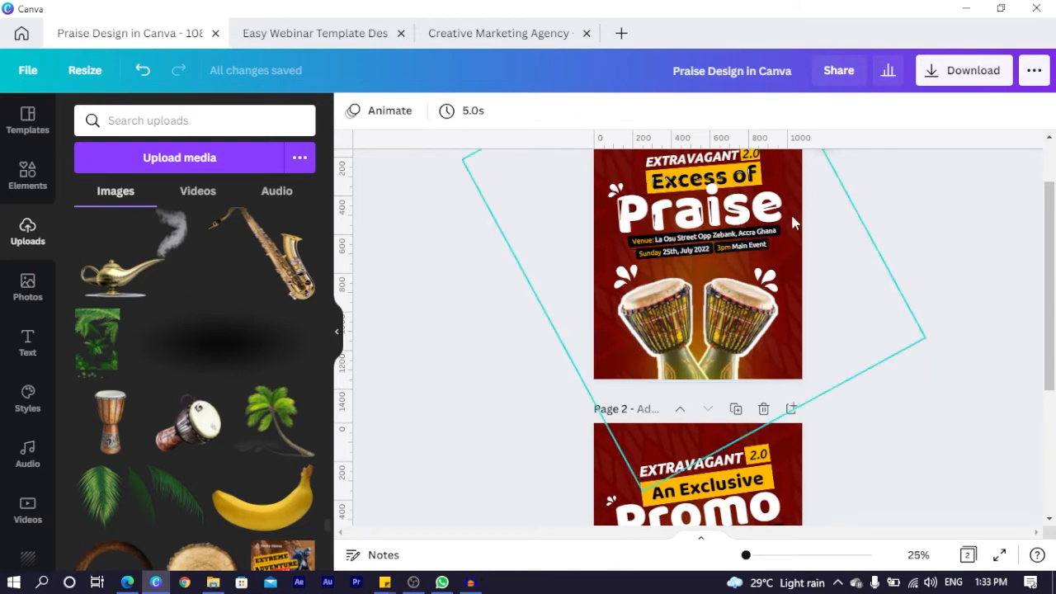
Step: Insert an inverted isosceles triangle from the Lines & Shapes collection onto page 2
scroll(631, 219, down, 3)
scroll(631, 231, up, 1)
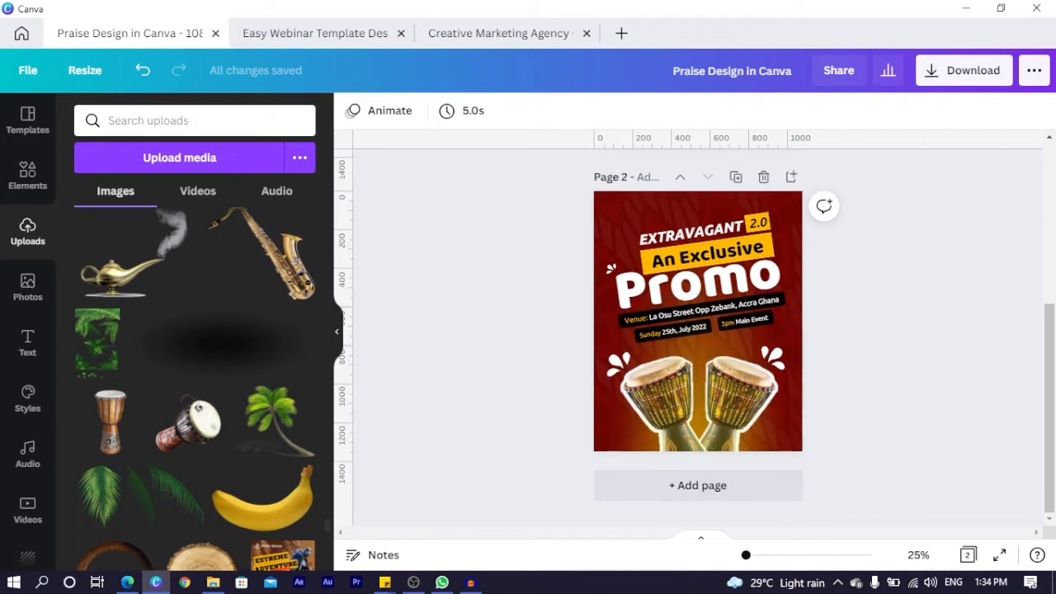
drag(1048, 359, 1037, 339)
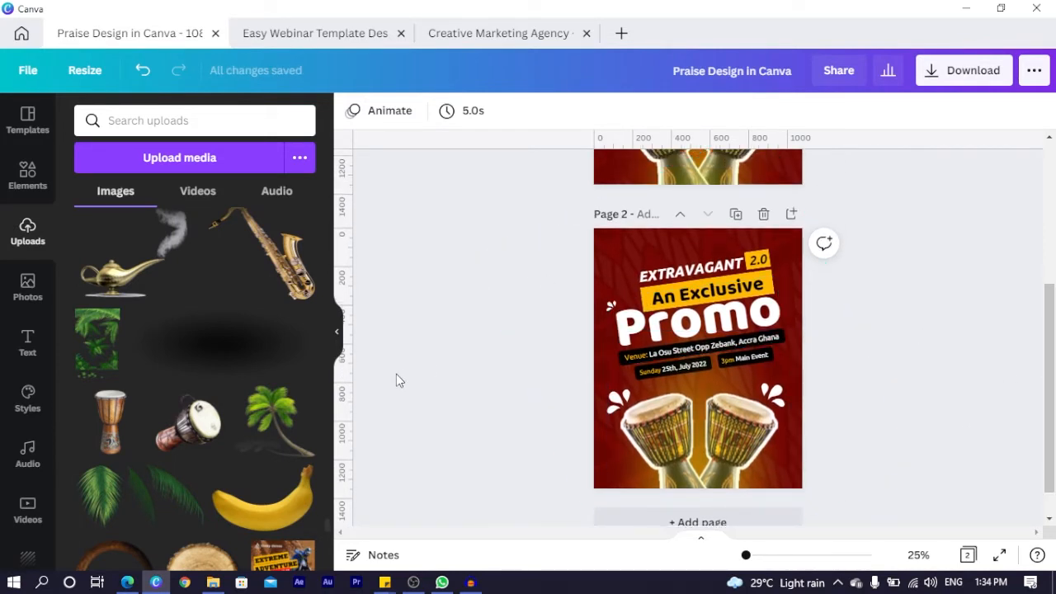
ctrl+scroll(1006, 322, up, 5)
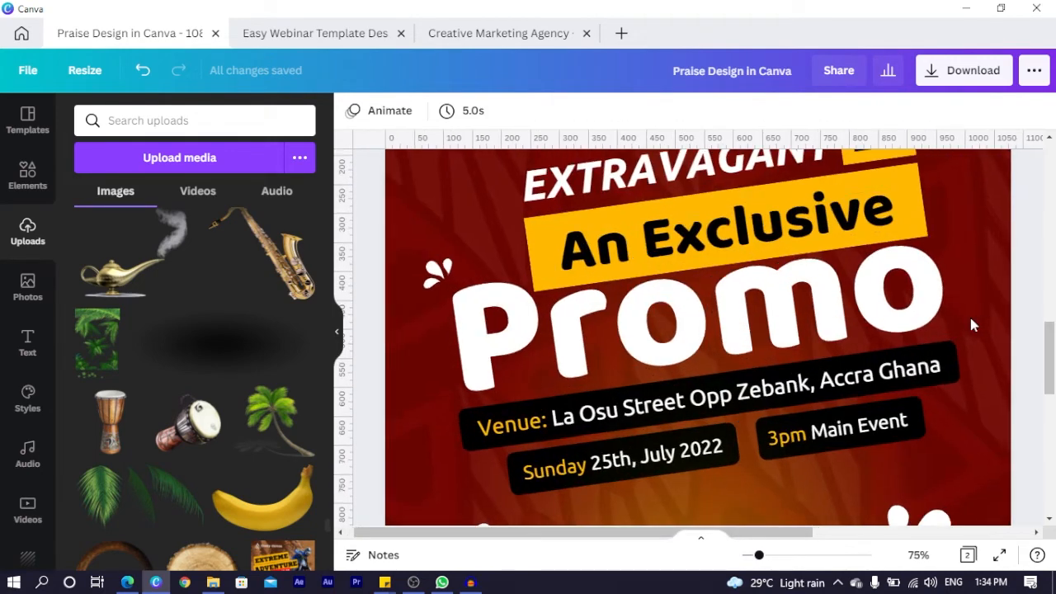
click(36, 198)
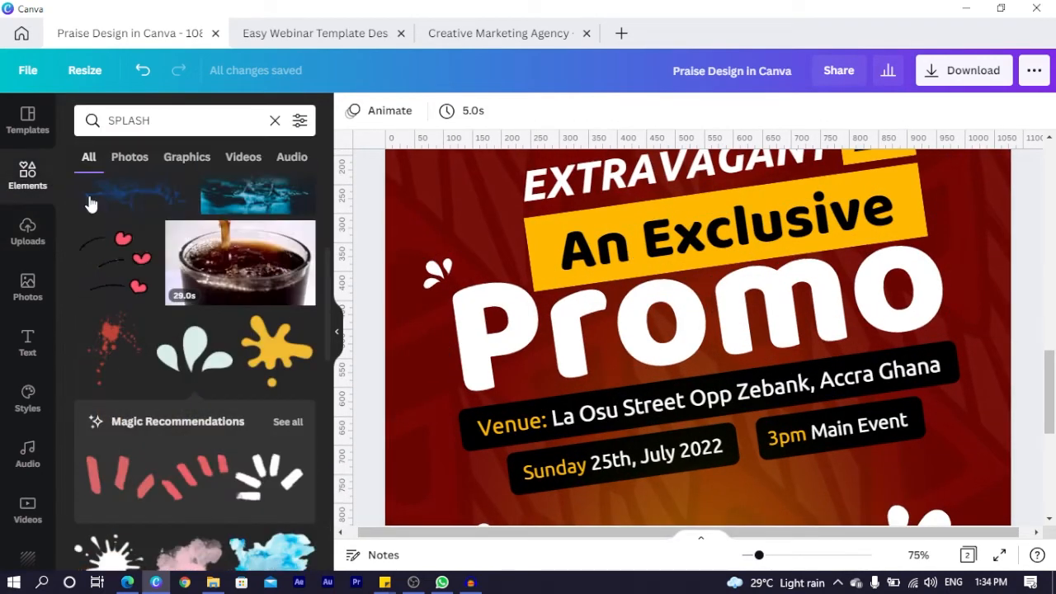
click(274, 122)
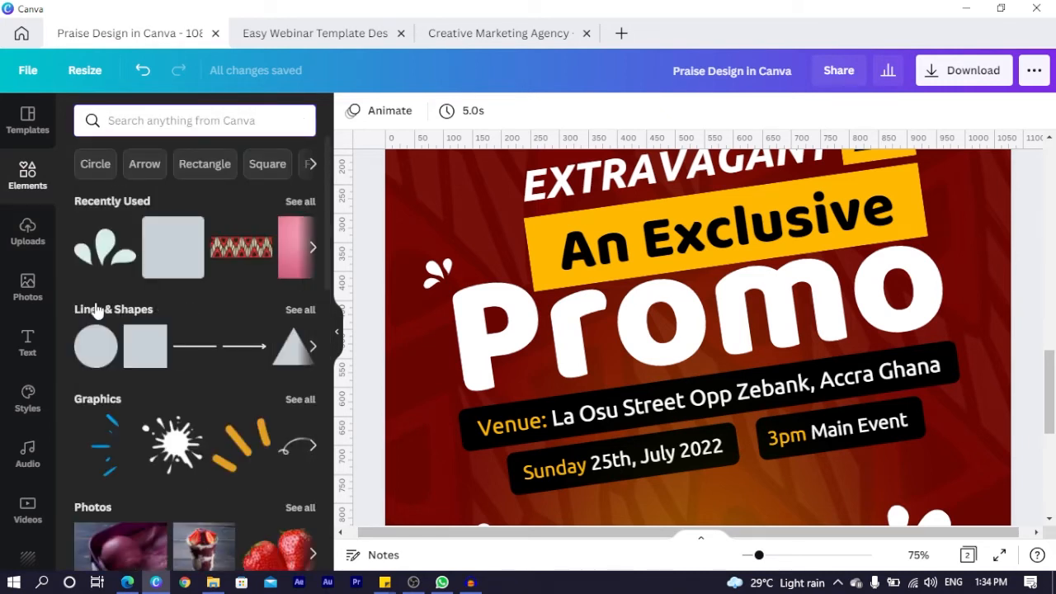
click(290, 312)
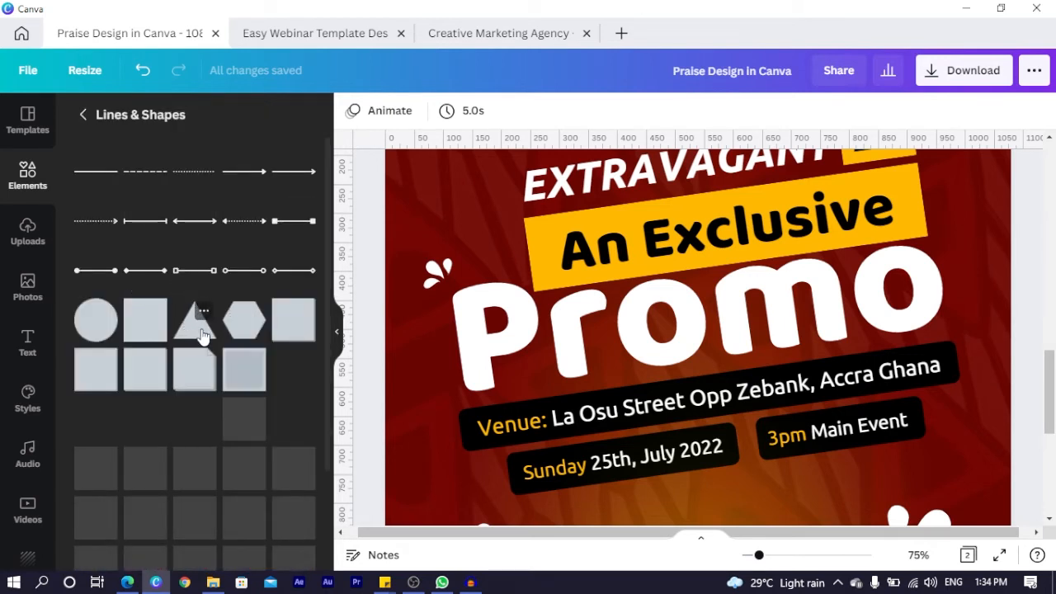
click(197, 323)
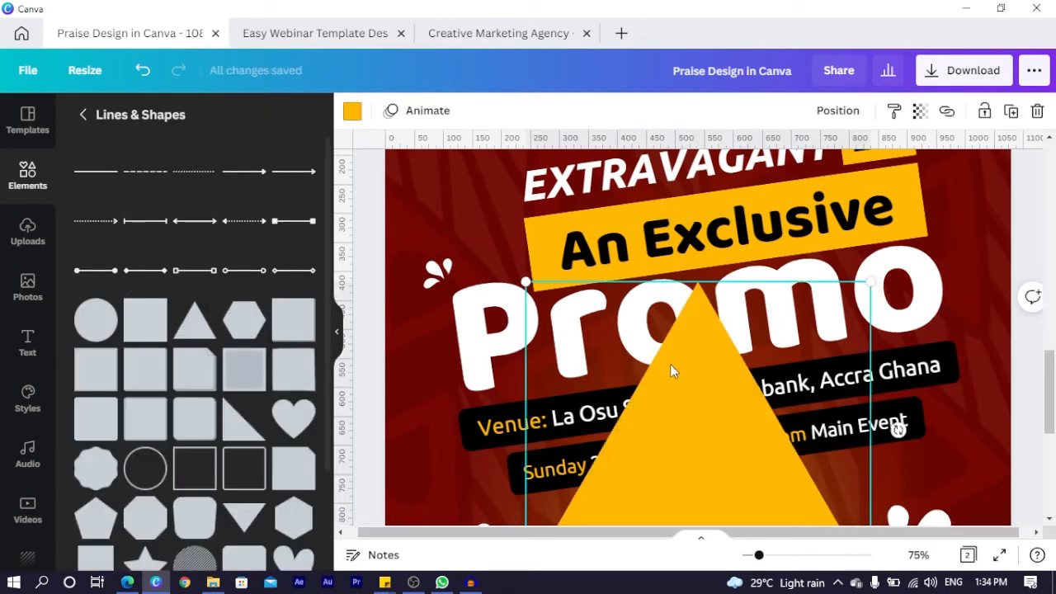
key(Delete)
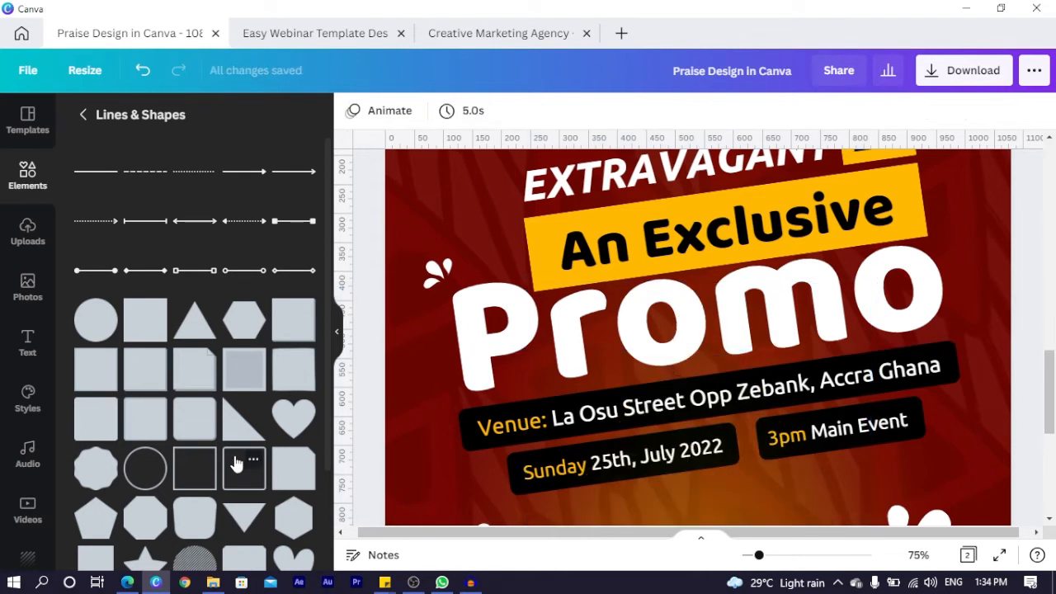
click(236, 521)
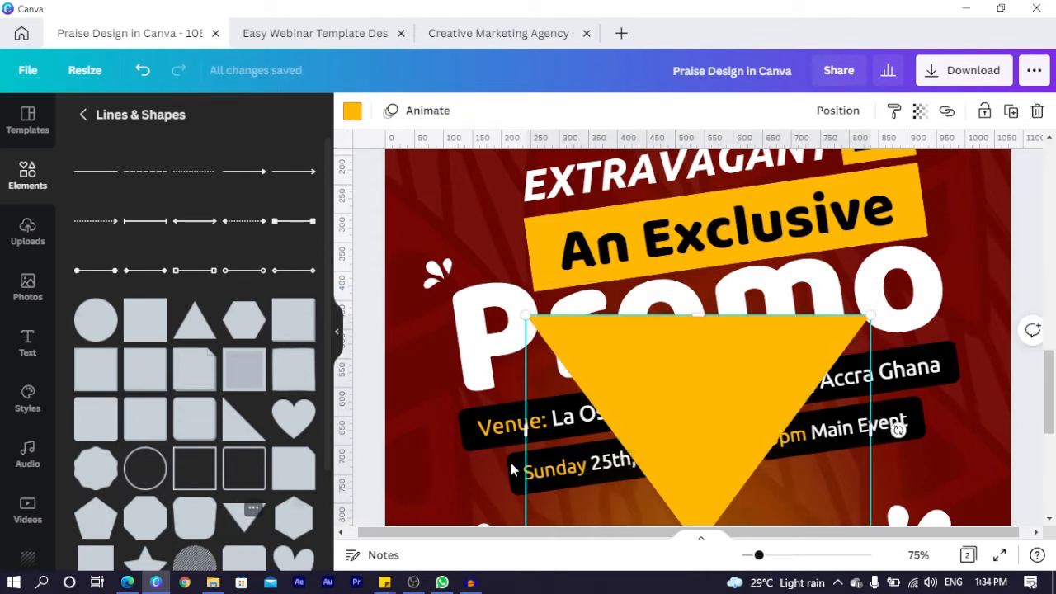
click(252, 511)
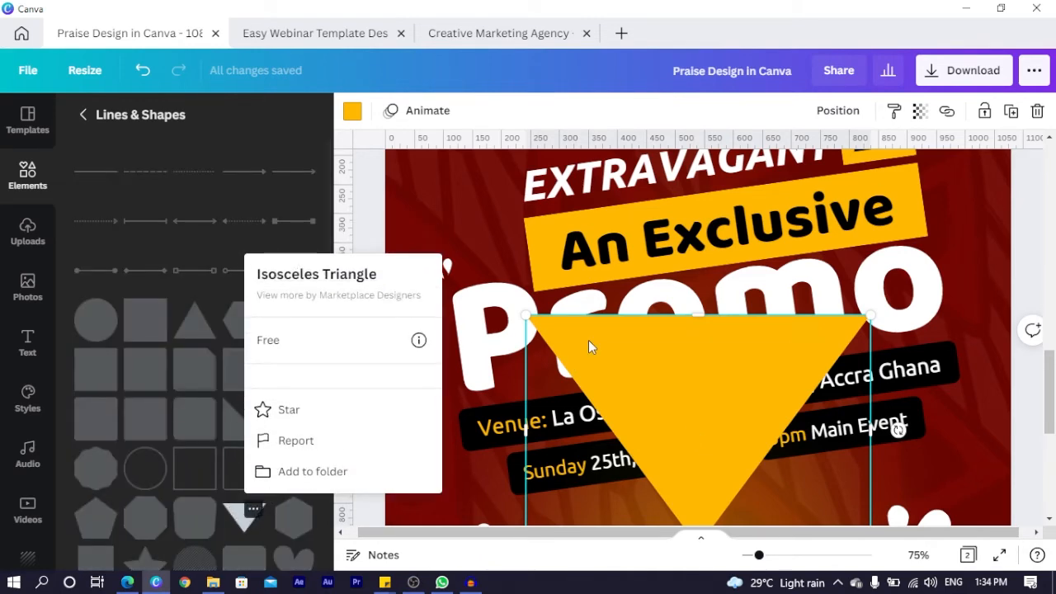
Step: Reshape the inverted triangle into a long, narrow spike and scale it down to about the height of the letter P
drag(588, 342, 538, 286)
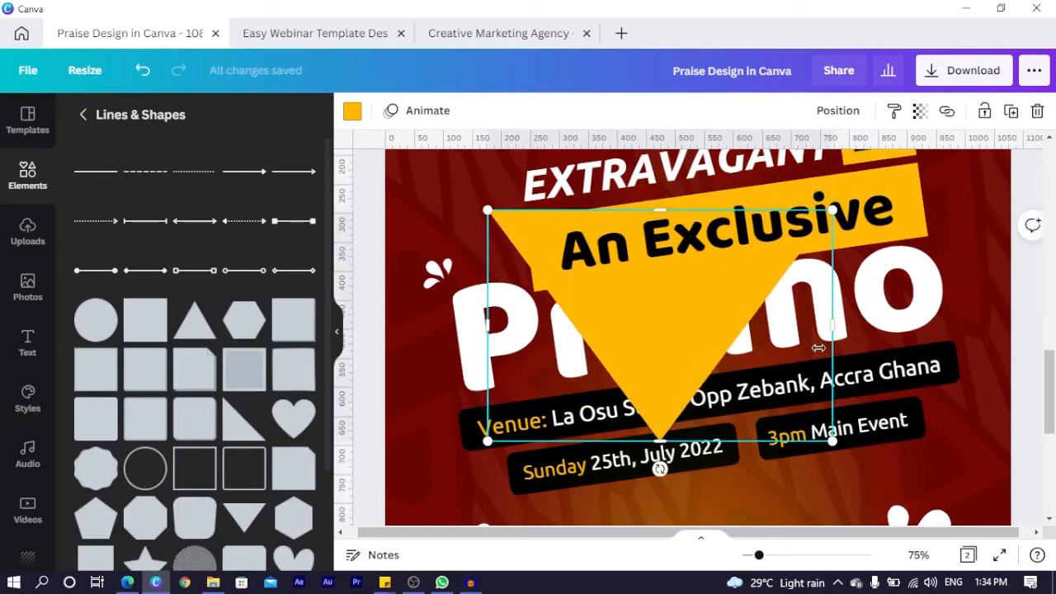
drag(833, 324, 633, 324)
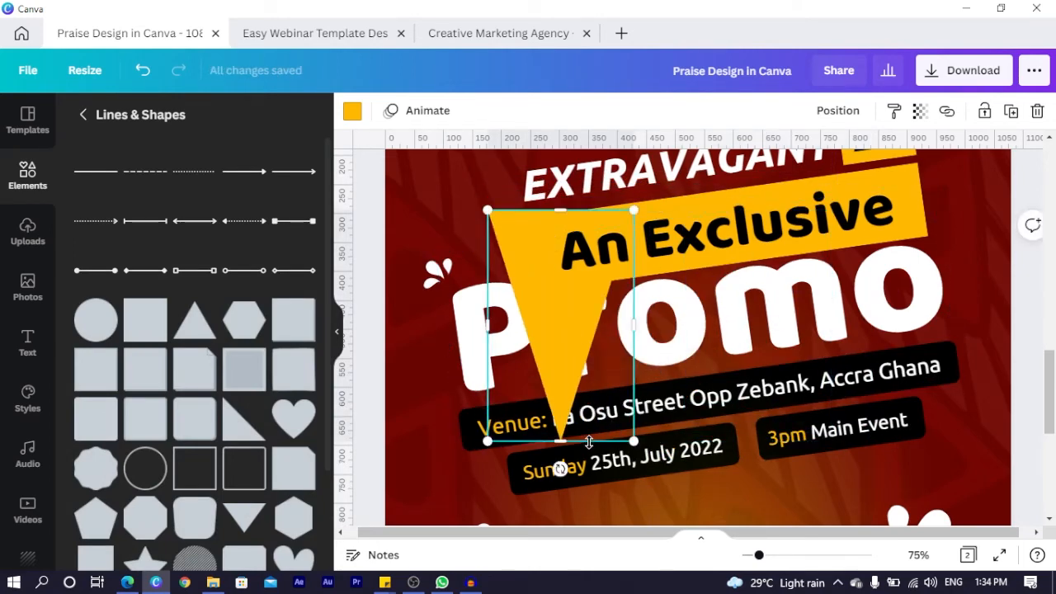
drag(561, 438, 561, 589)
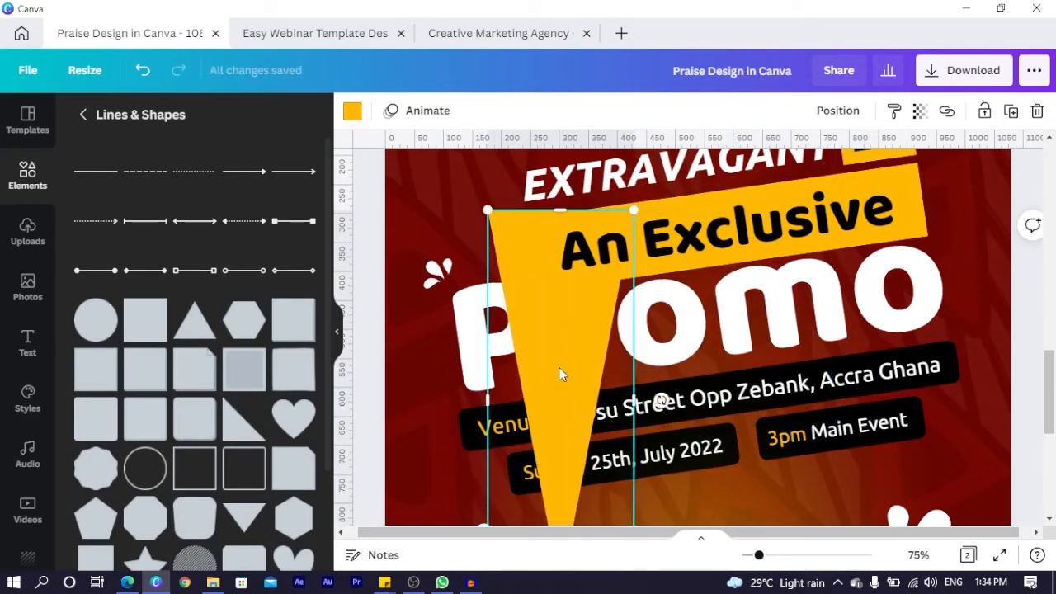
drag(559, 375, 499, 282)
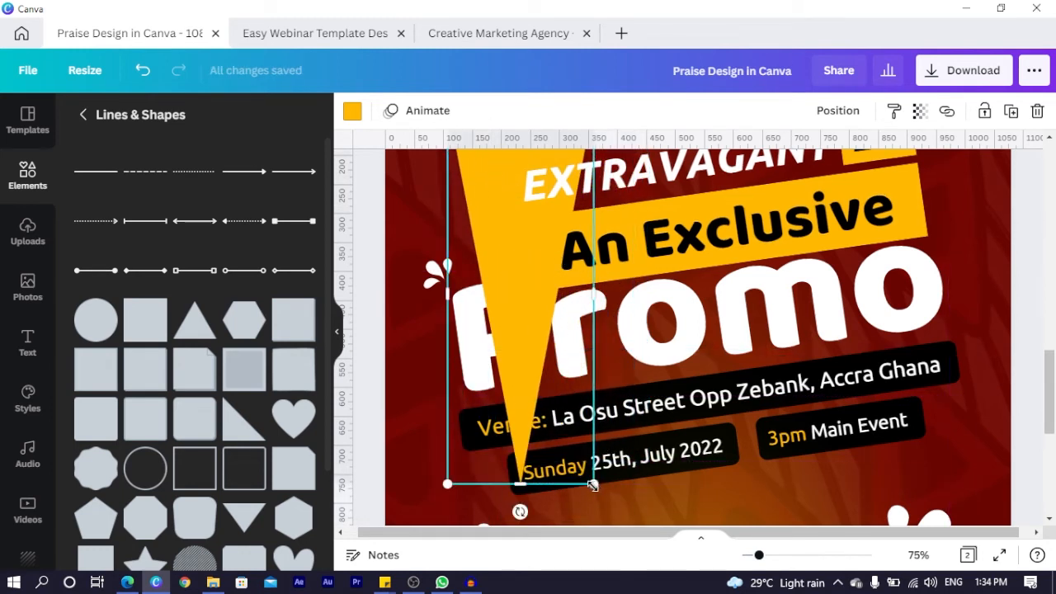
drag(592, 485, 386, 277)
Step: Shorten and tilt the spike to fit inside the stem of the P in "Promo", checking against page 1
drag(472, 216, 456, 373)
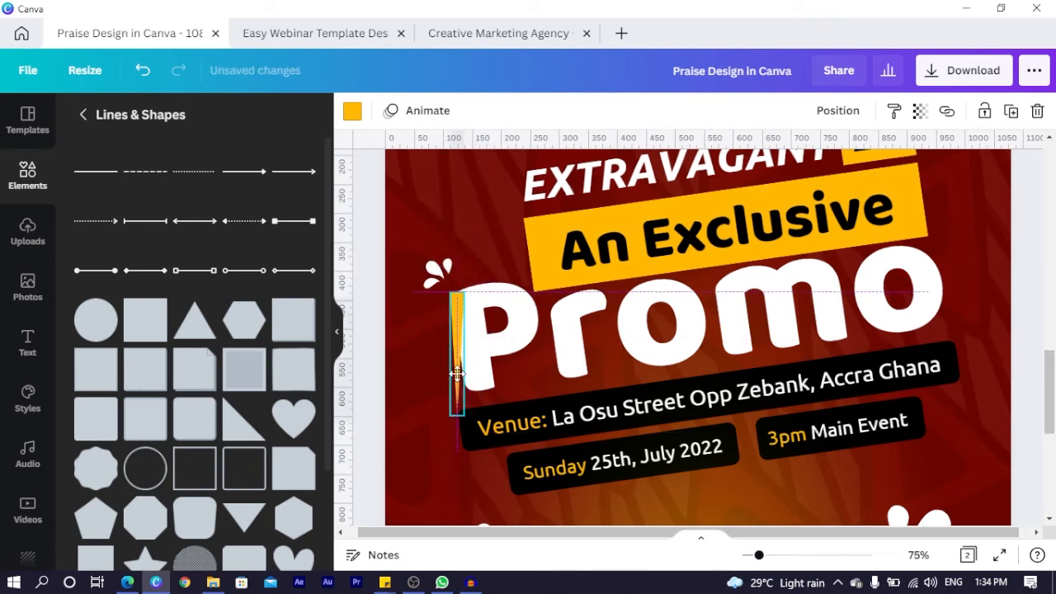
drag(444, 443, 488, 395)
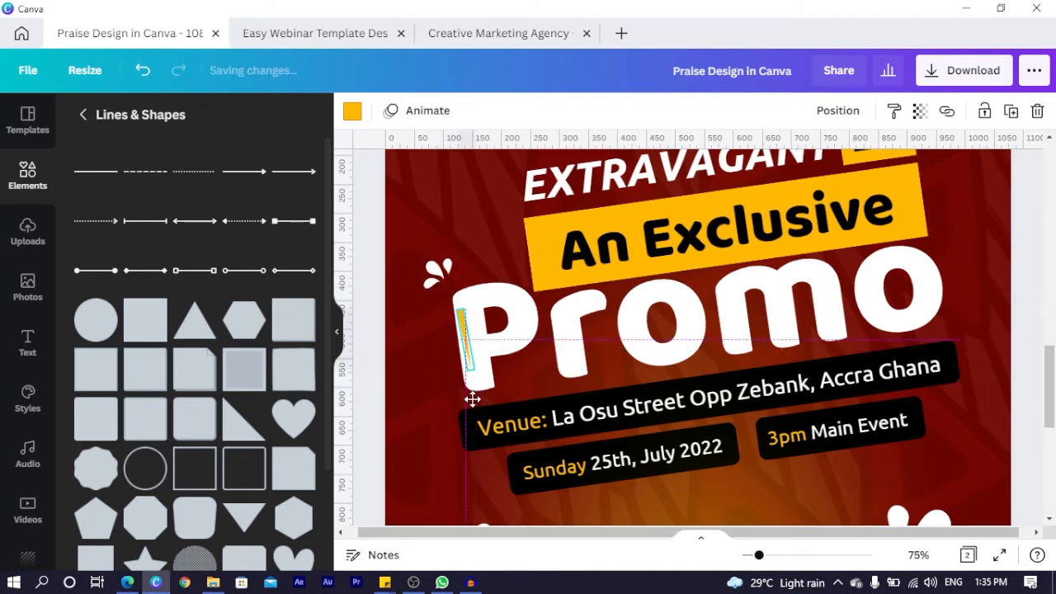
scroll(627, 328, up, 10)
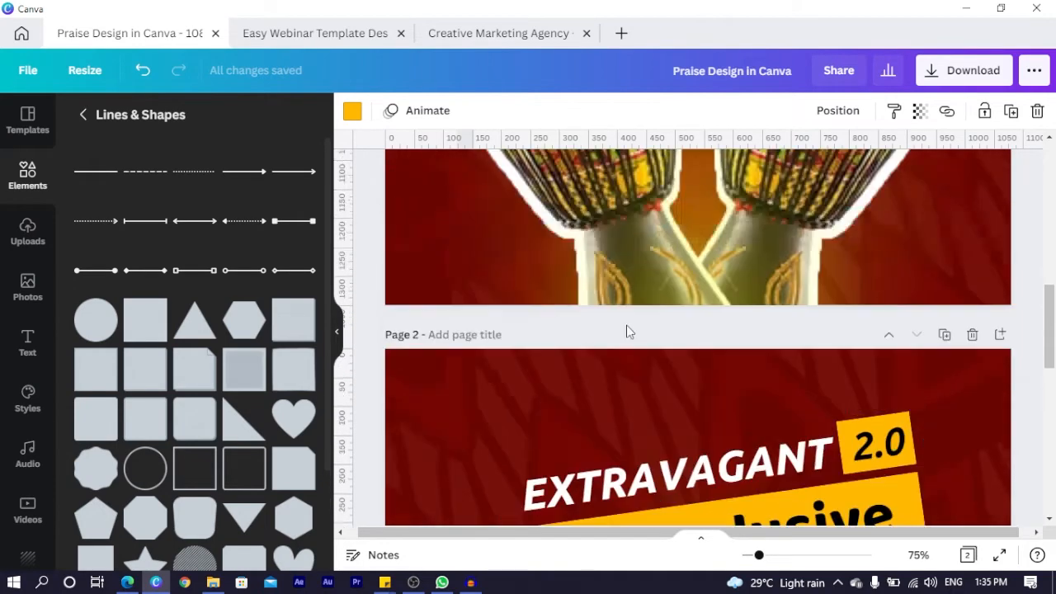
scroll(626, 328, down, 10)
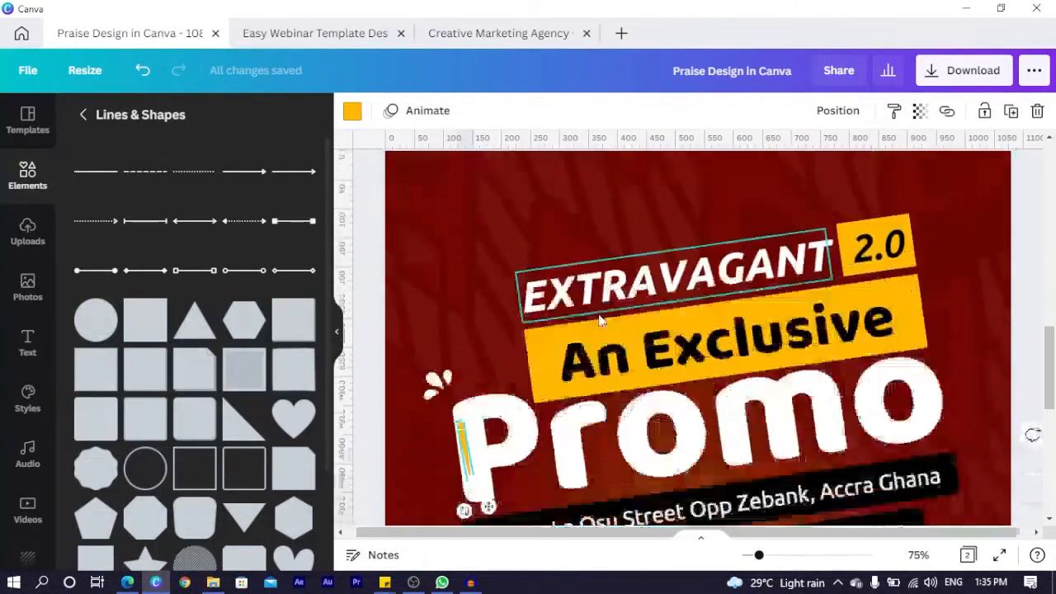
Step: Recolour the spike dark red and place duplicates on the stems of the r and m in "Promo"
click(352, 110)
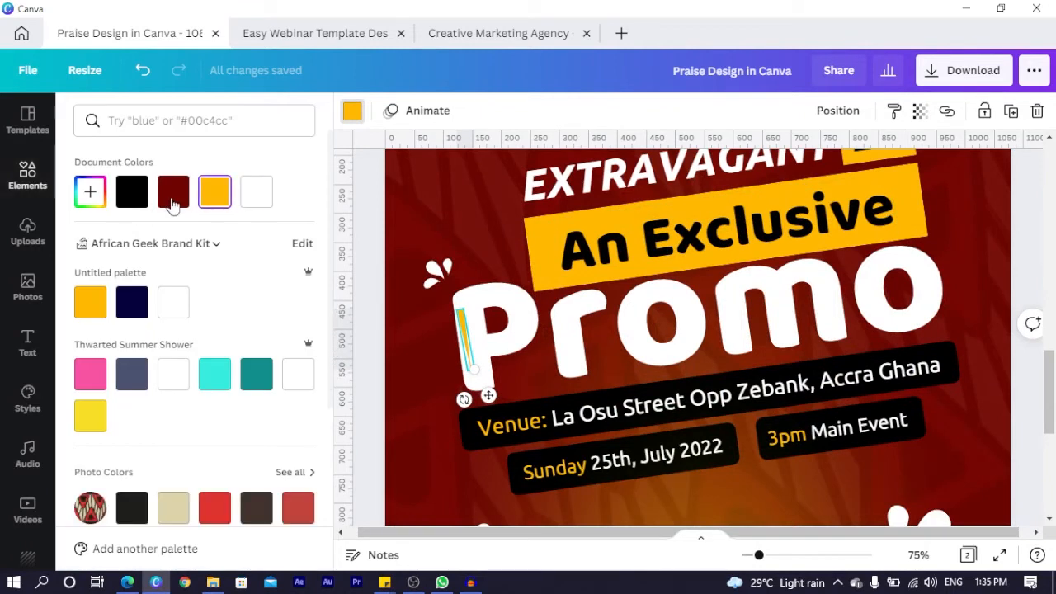
click(173, 191)
key(ctrl+d)
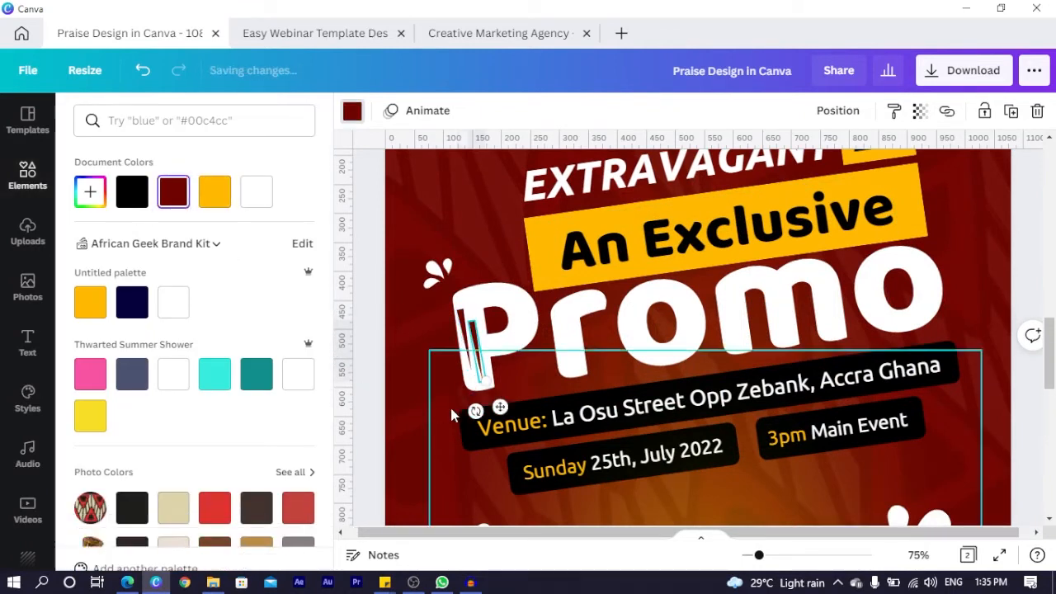
drag(500, 406, 595, 403)
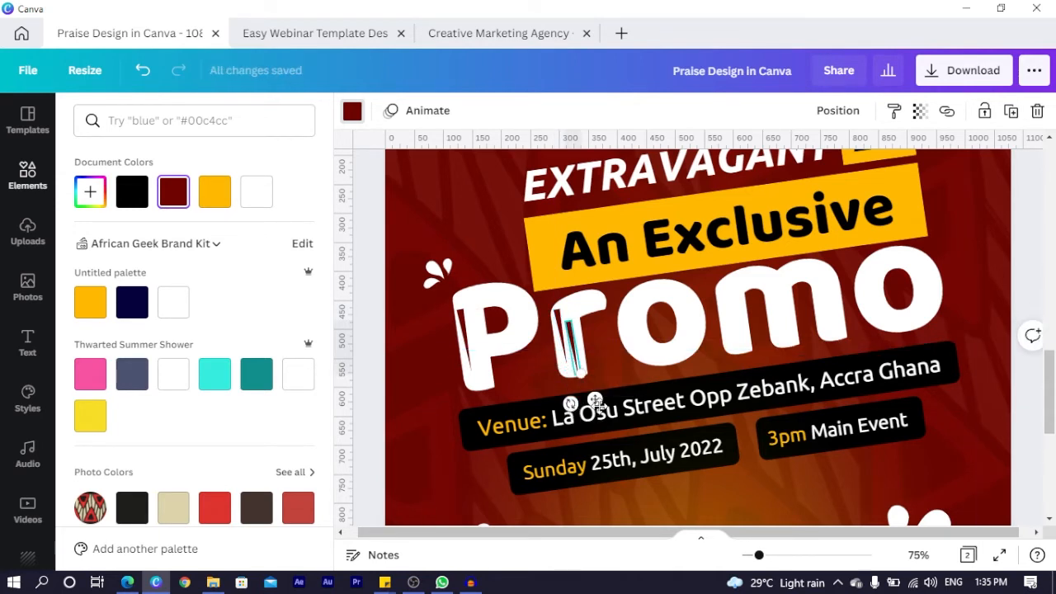
Step: Place smaller spike copies on the right leg of the A and the stem of the n in "An"
mouse_move(702, 378)
mouse_down()
mouse_move(761, 358)
mouse_move(768, 370)
mouse_move(737, 377)
mouse_move(804, 370)
mouse_move(519, 338)
mouse_move(580, 285)
mouse_move(606, 300)
mouse_up()
scroll(610, 307, up, 2)
scroll(610, 307, up, 1)
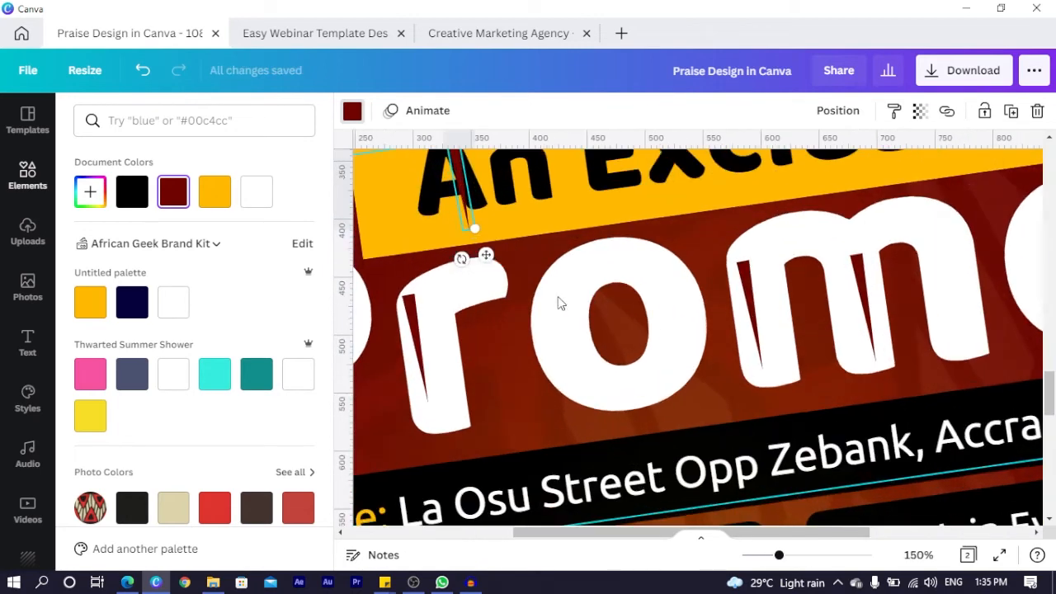
scroll(558, 302, up, 2)
drag(476, 388, 508, 354)
key(ctrl+d)
key(ctrl+plus)
key(ctrl+plus)
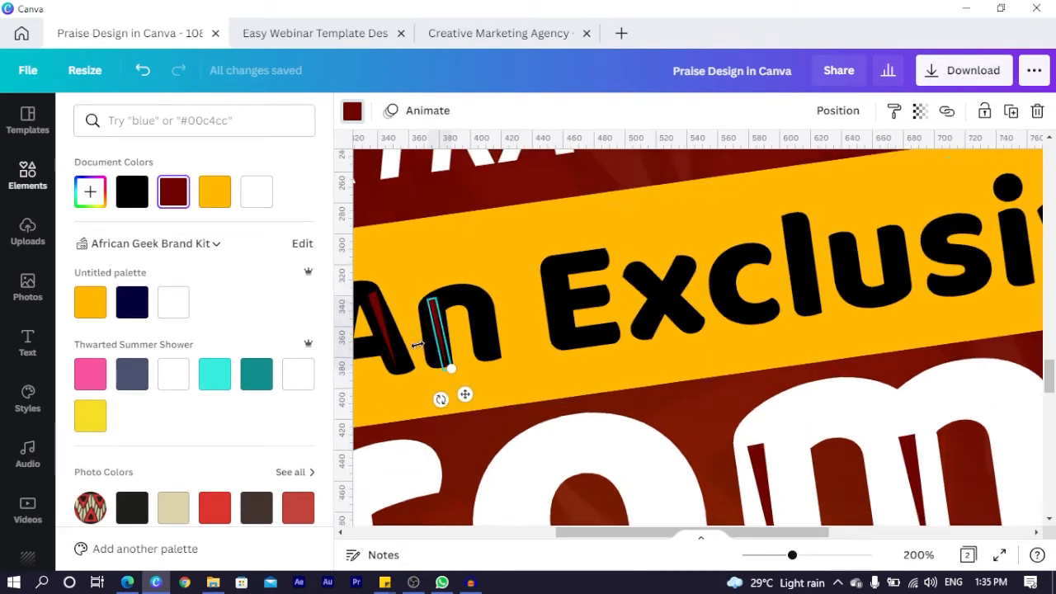
Step: Shrink and tilt the n's spike so that it fits inside the letter's left stem
drag(631, 537, 573, 502)
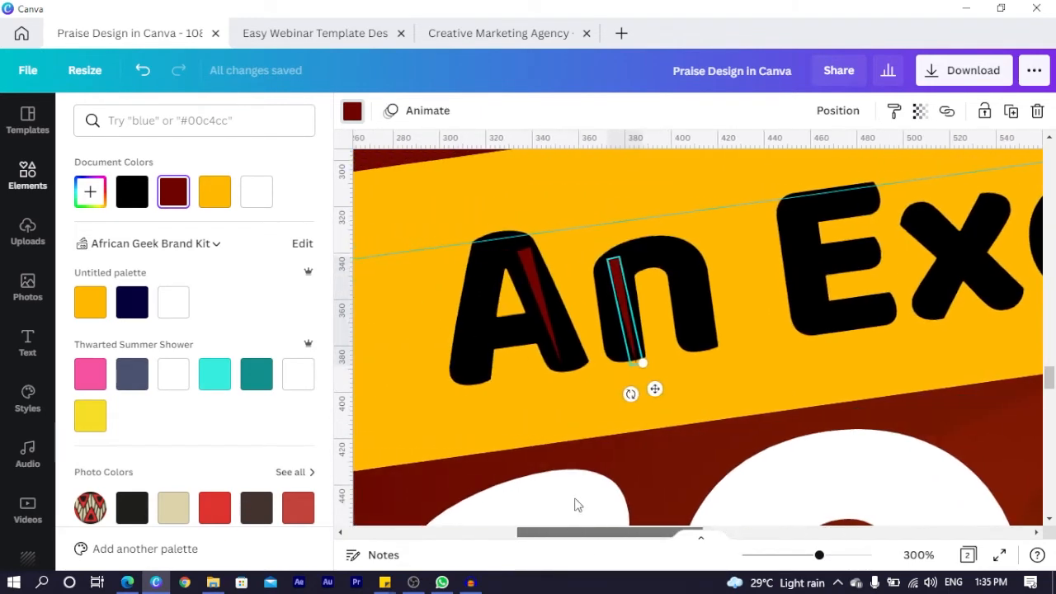
click(630, 372)
click(632, 350)
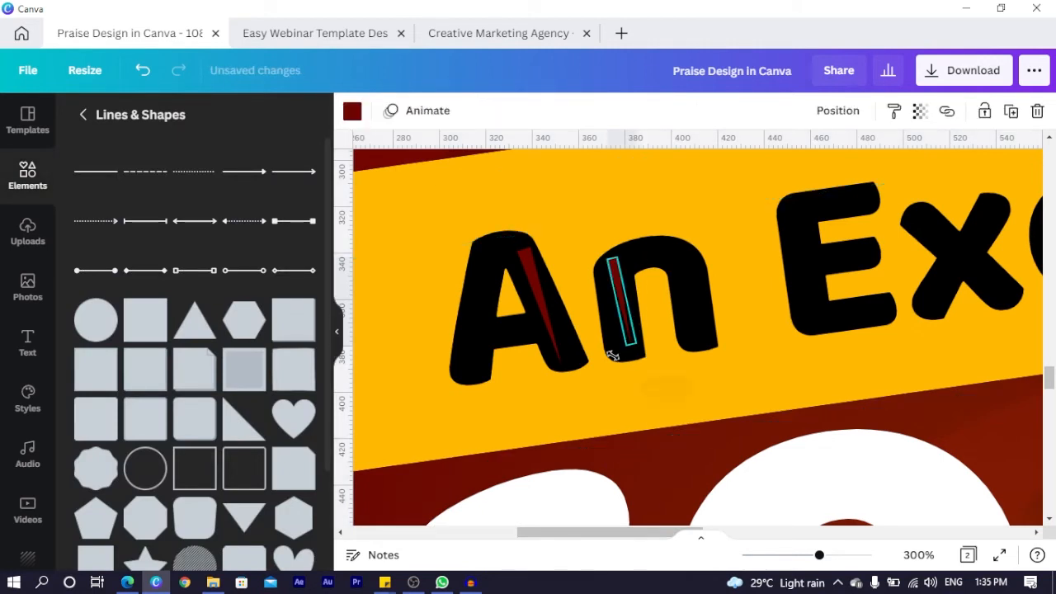
mouse_move(626, 377)
mouse_down()
mouse_move(625, 394)
mouse_move(653, 384)
mouse_move(638, 383)
mouse_up()
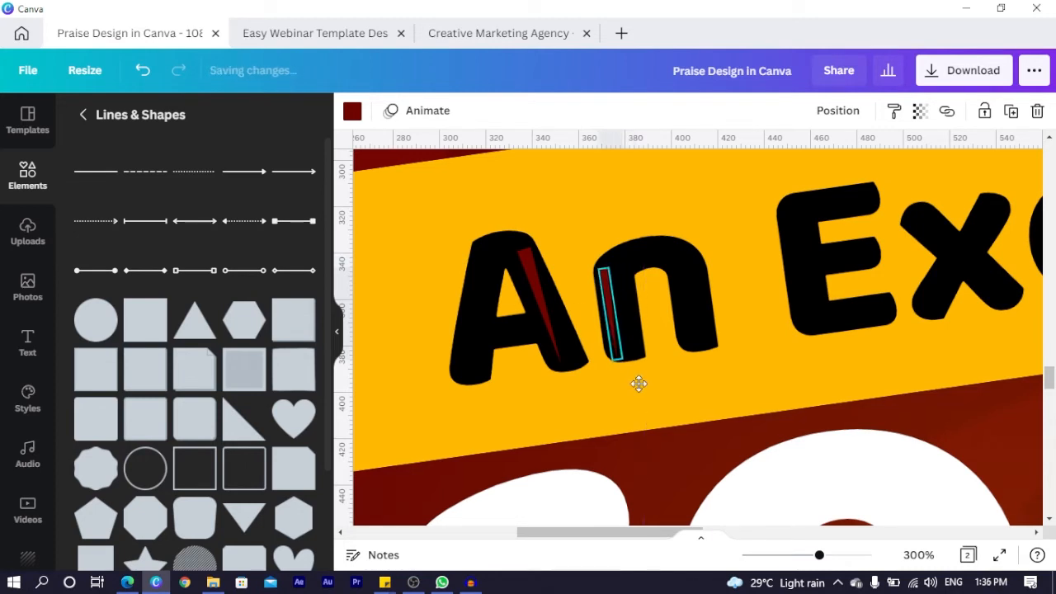
Step: Duplicate the A's spike onto the stem of the E and, tilted diagonally, onto the x in "Exclusive"
click(537, 307)
key(ctrl+d)
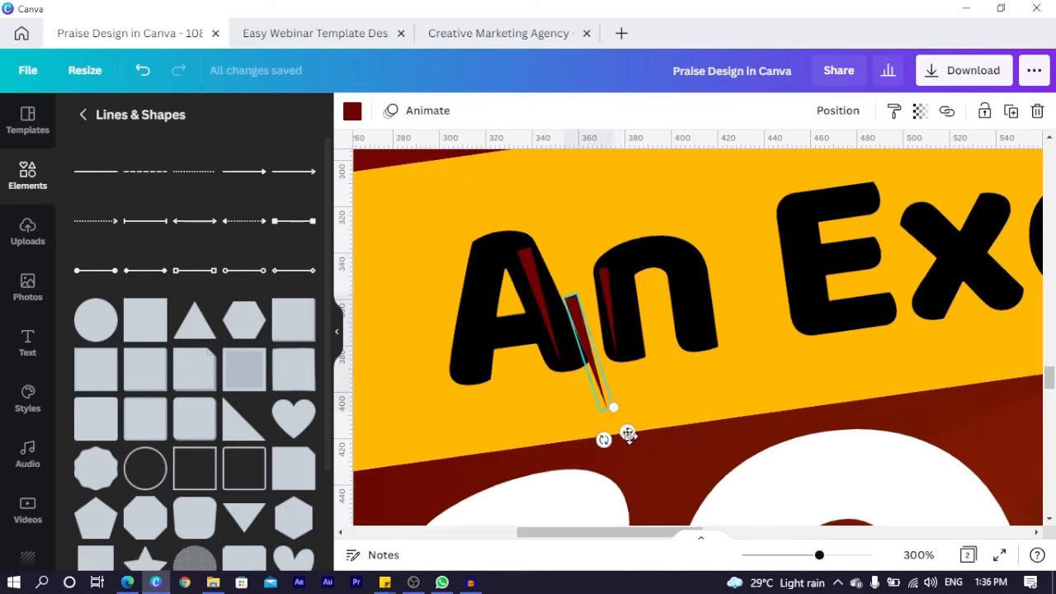
mouse_move(627, 434)
mouse_down()
mouse_move(840, 351)
mouse_move(796, 356)
mouse_move(867, 400)
mouse_move(875, 419)
mouse_move(914, 399)
mouse_move(916, 386)
mouse_up()
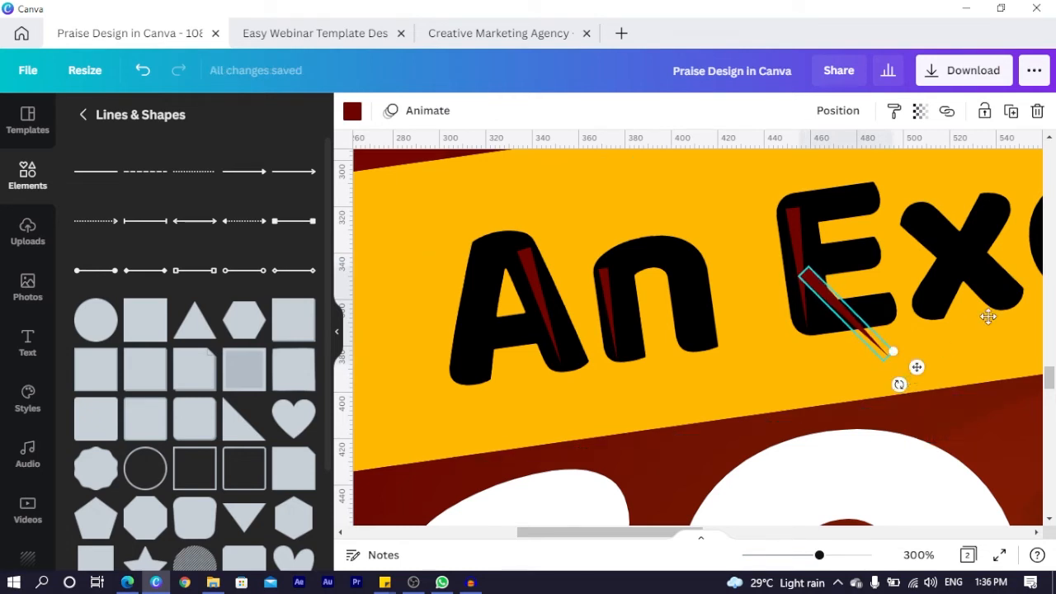
mouse_move(988, 316)
mouse_down()
mouse_move(1015, 300)
mouse_move(1027, 321)
mouse_up()
drag(593, 540, 711, 536)
click(740, 464)
scroll(740, 464, up, 1)
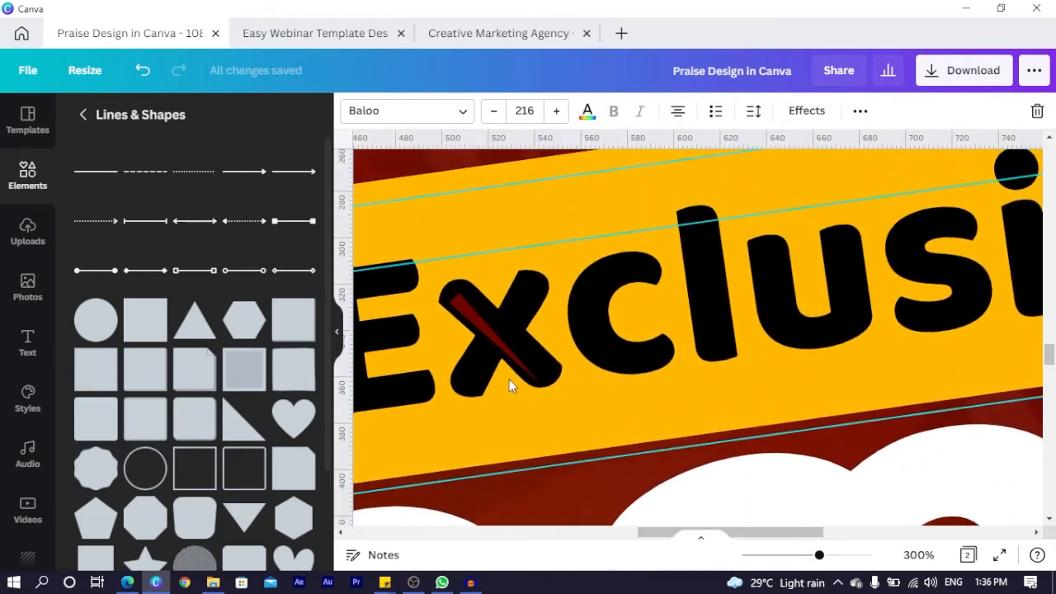
click(499, 331)
click(584, 392)
key(ctrl+z)
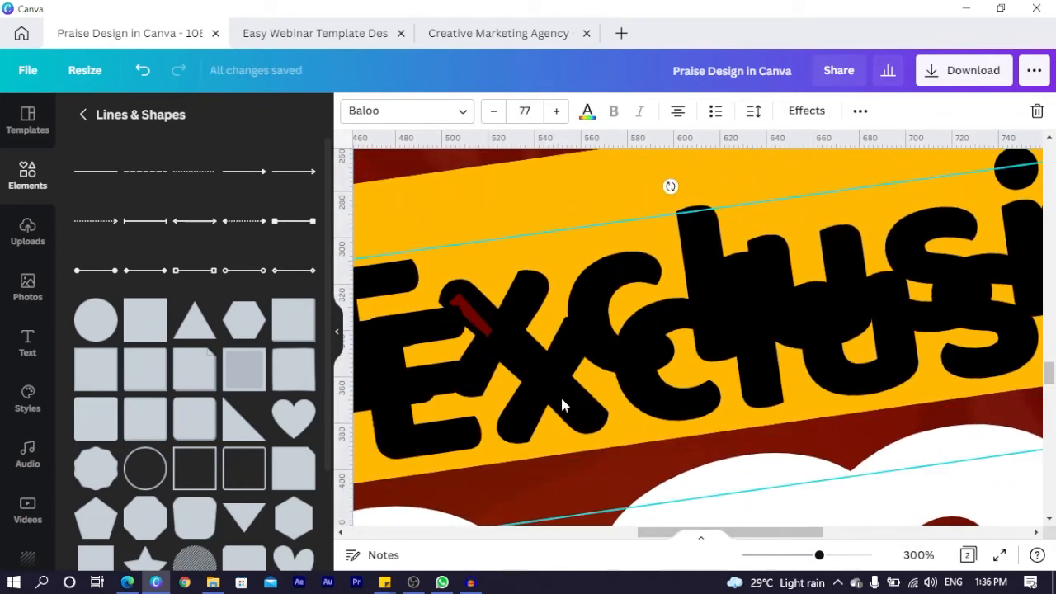
Step: Duplicate the x's spike and rotate the copy upright inside the stem of the l in "Exclusive"
click(490, 338)
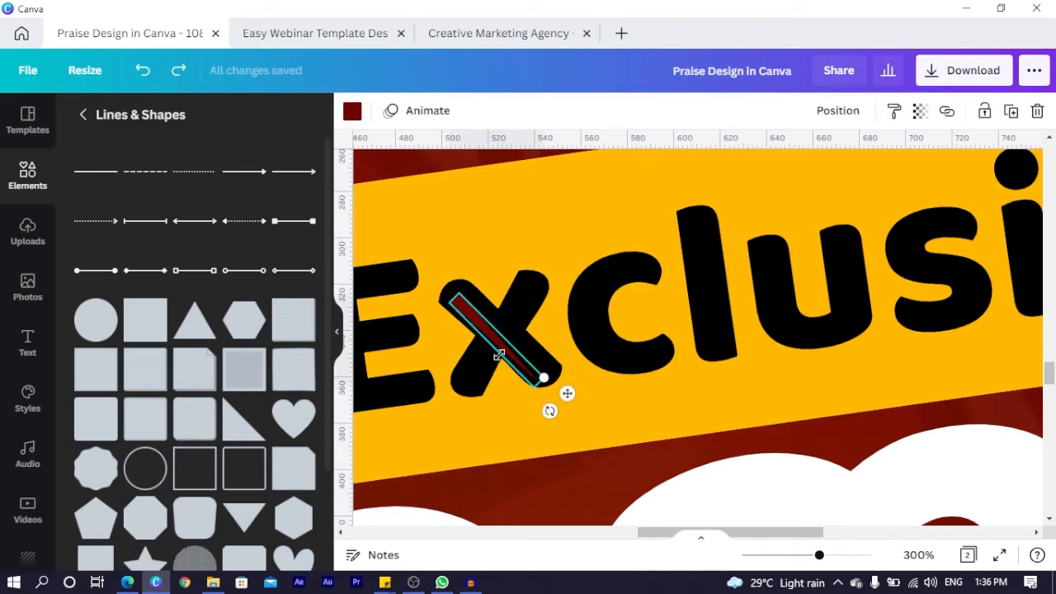
drag(540, 381, 719, 371)
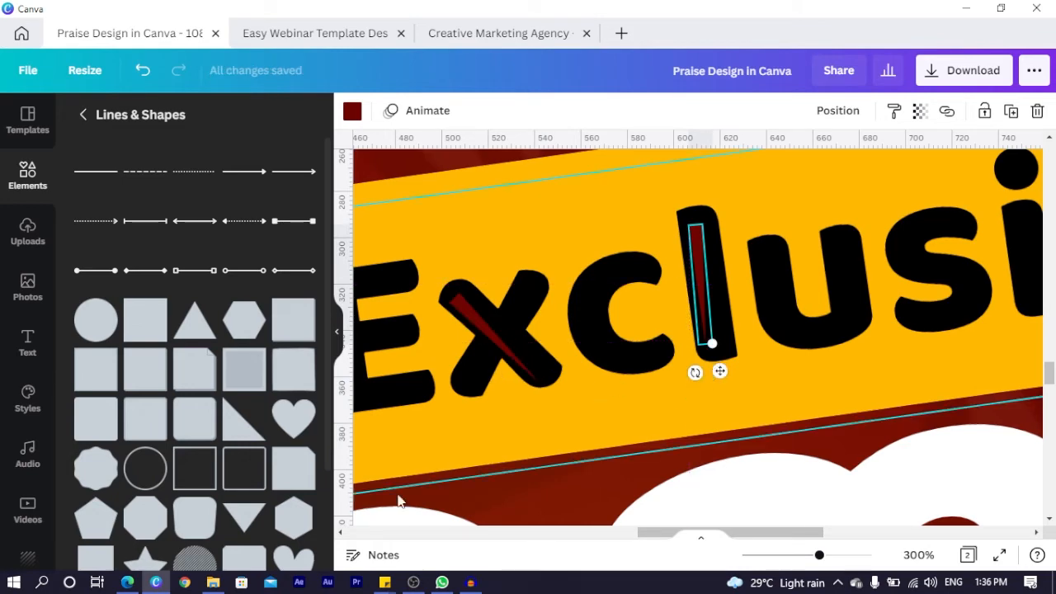
drag(751, 534, 821, 538)
click(535, 371)
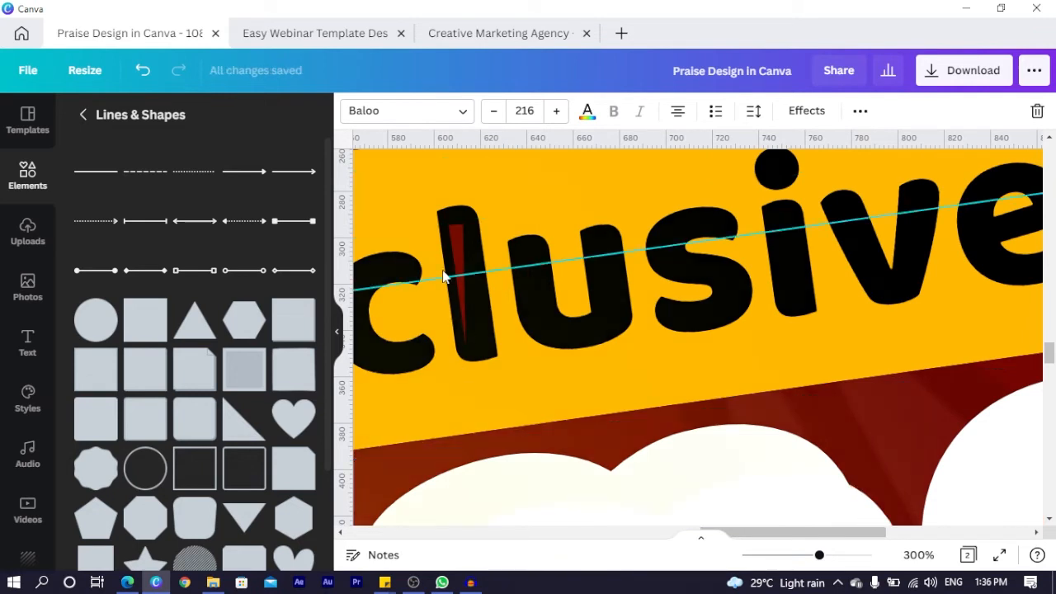
Step: Duplicate the l's spike onto the i in "Exclusive" at a smaller size, and add another copy for the v
click(453, 243)
key(ctrl+d)
drag(526, 418, 801, 330)
key(ctrl+d)
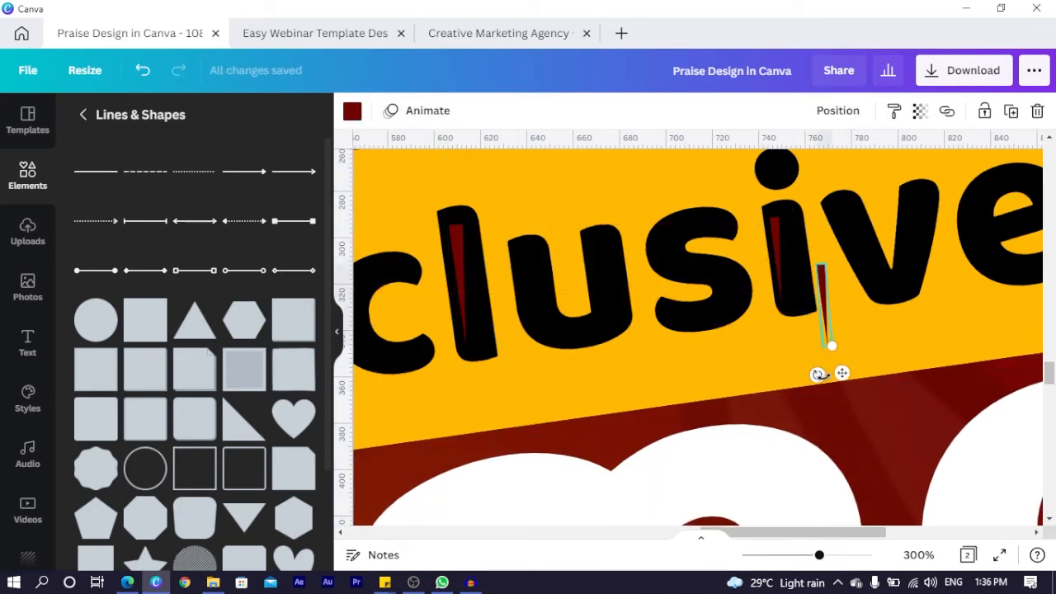
drag(820, 374, 907, 299)
drag(825, 535, 624, 563)
click(628, 389)
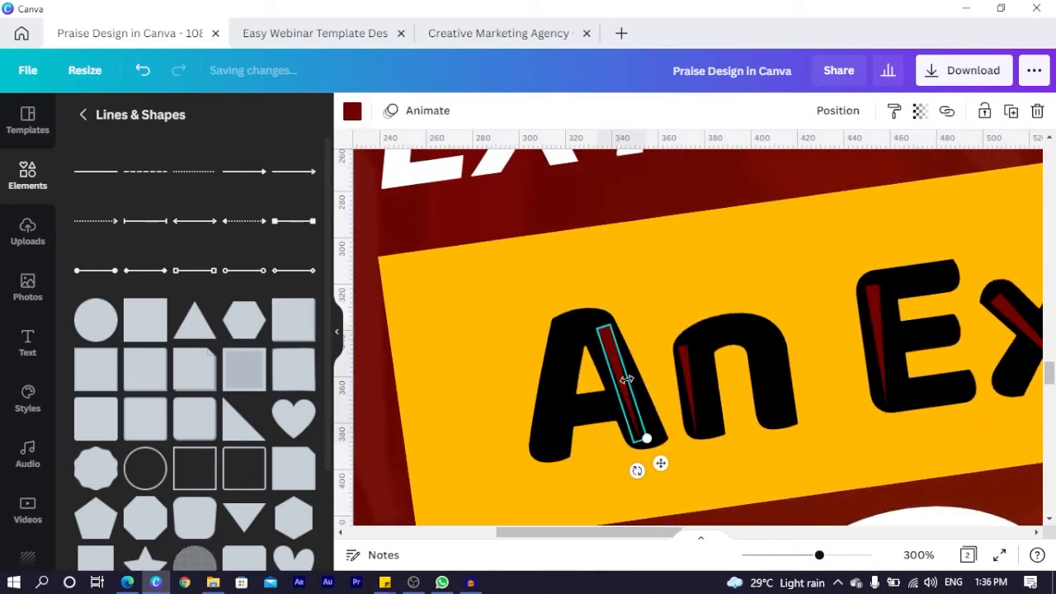
shift+click(686, 387)
shift+click(879, 330)
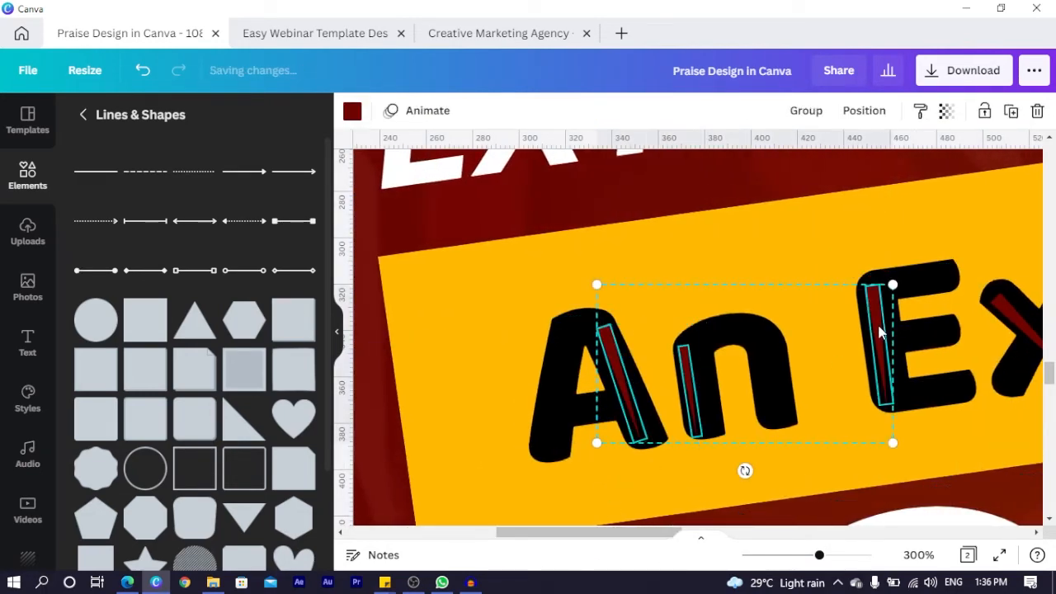
shift+click(1000, 311)
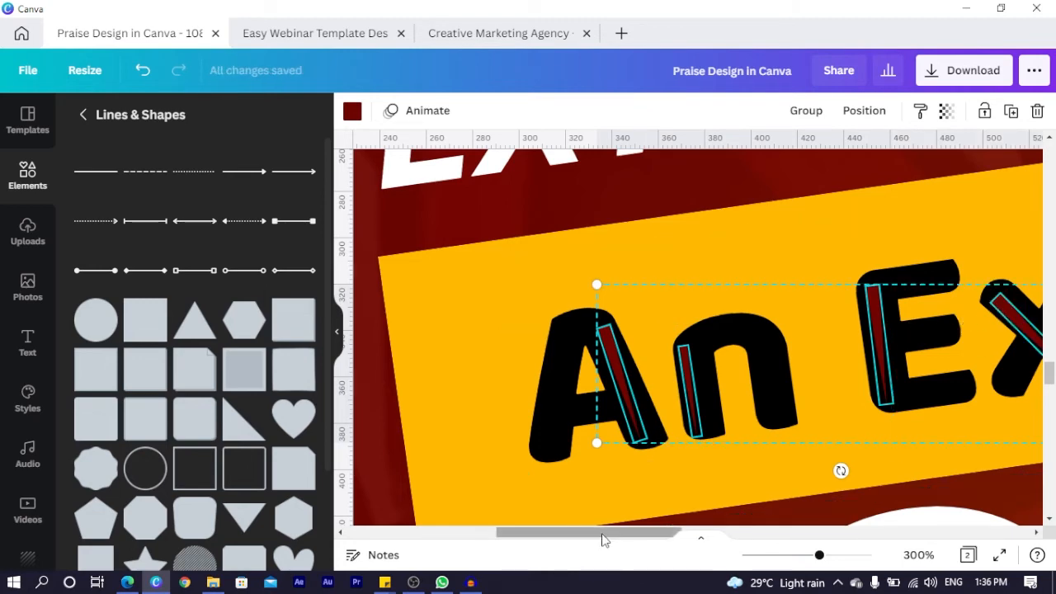
Step: Recolour the spikes inside the l, i, v and x of "Exclusive" white
drag(600, 537, 763, 536)
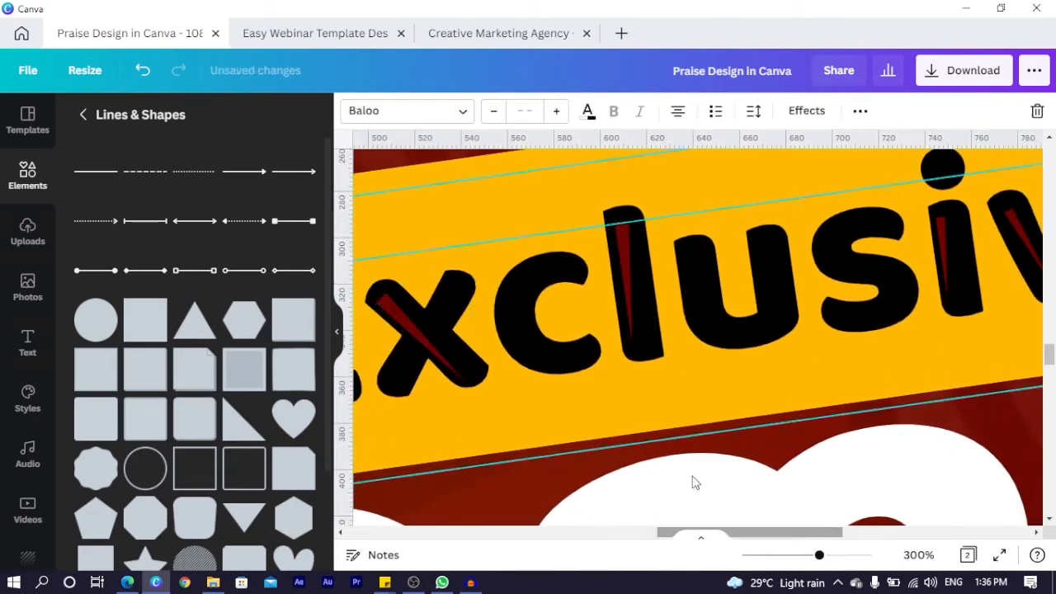
click(624, 289)
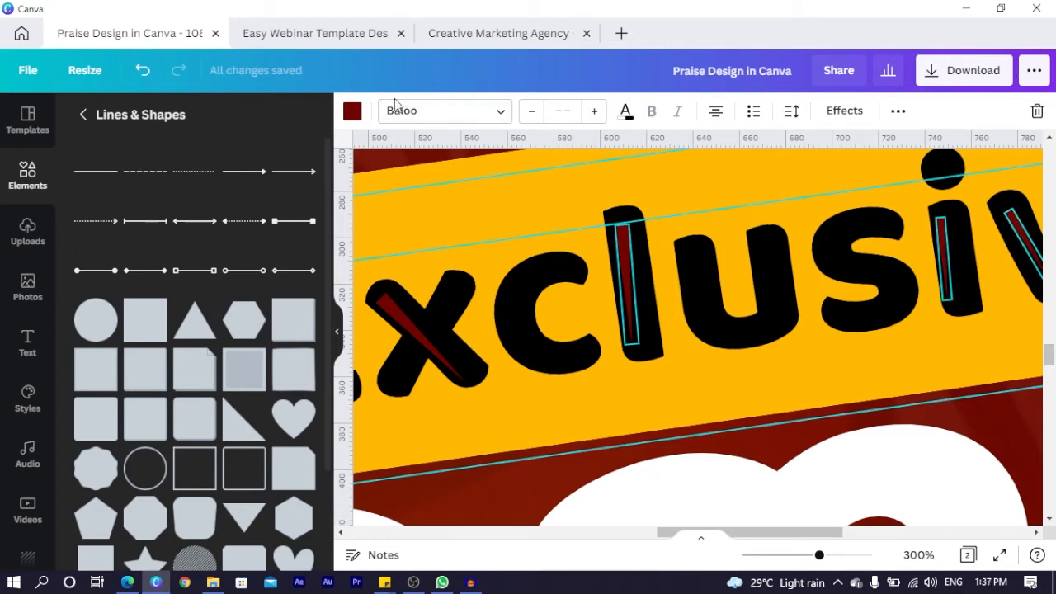
click(353, 110)
click(263, 206)
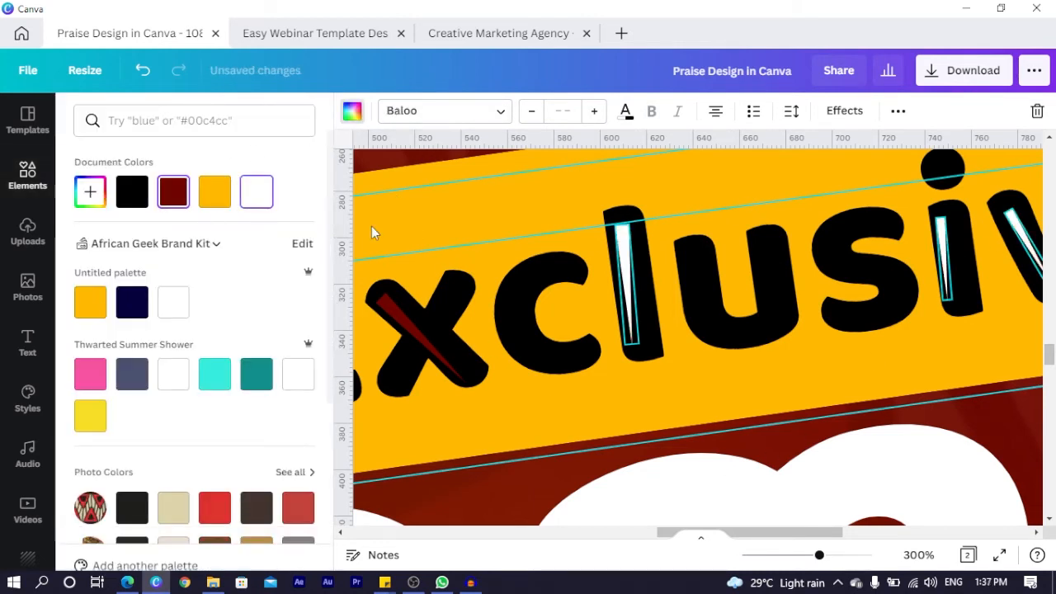
click(394, 321)
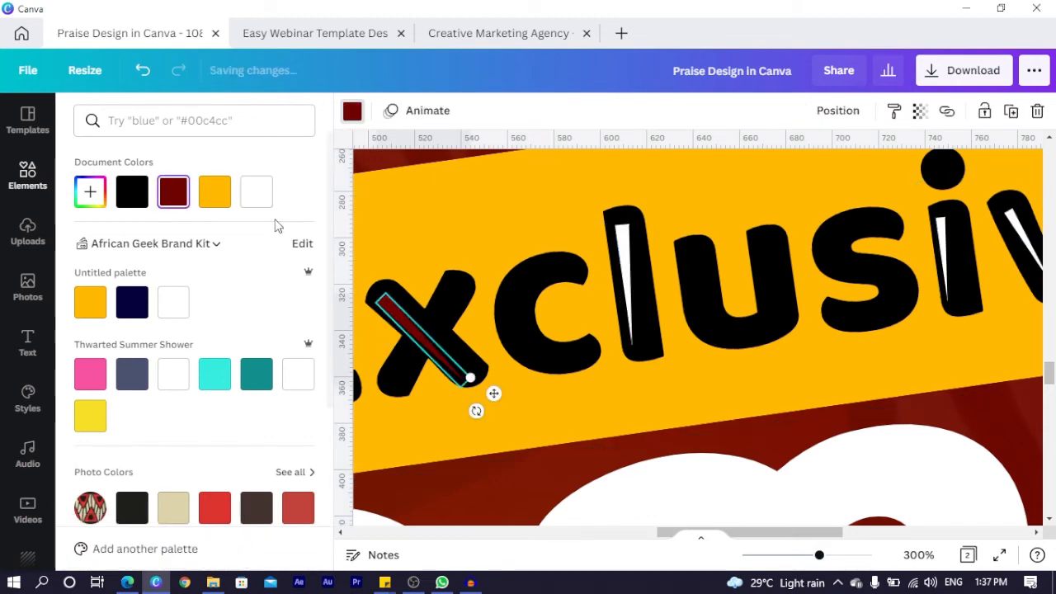
click(256, 192)
Step: Recolour the spikes inside the A and n of "An" and the E of "Exclusive" white
key(ctrl+minus)
key(ctrl+minus)
key(ctrl+minus)
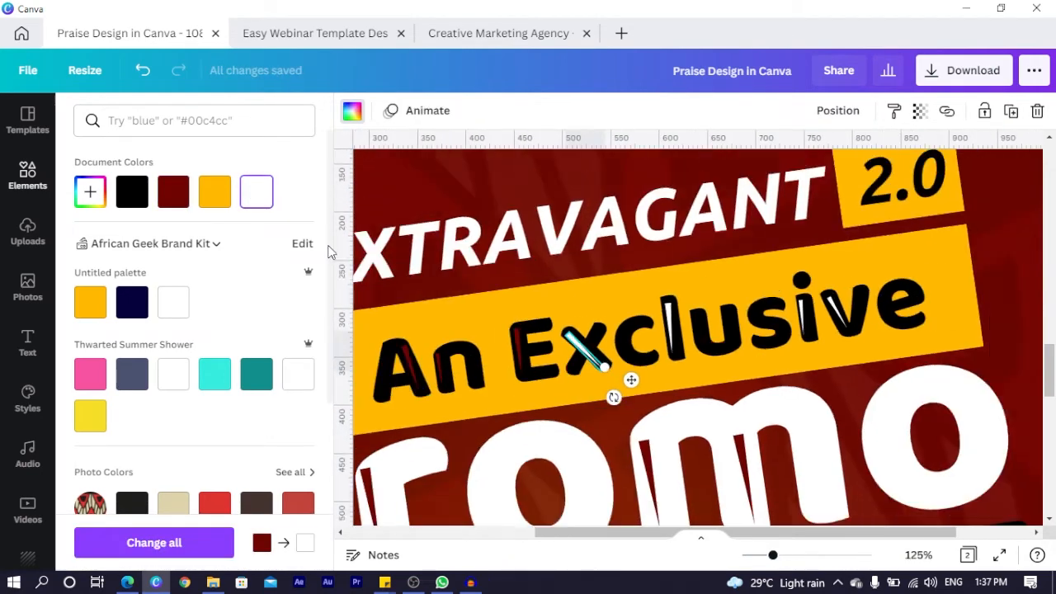
key(ctrl+minus)
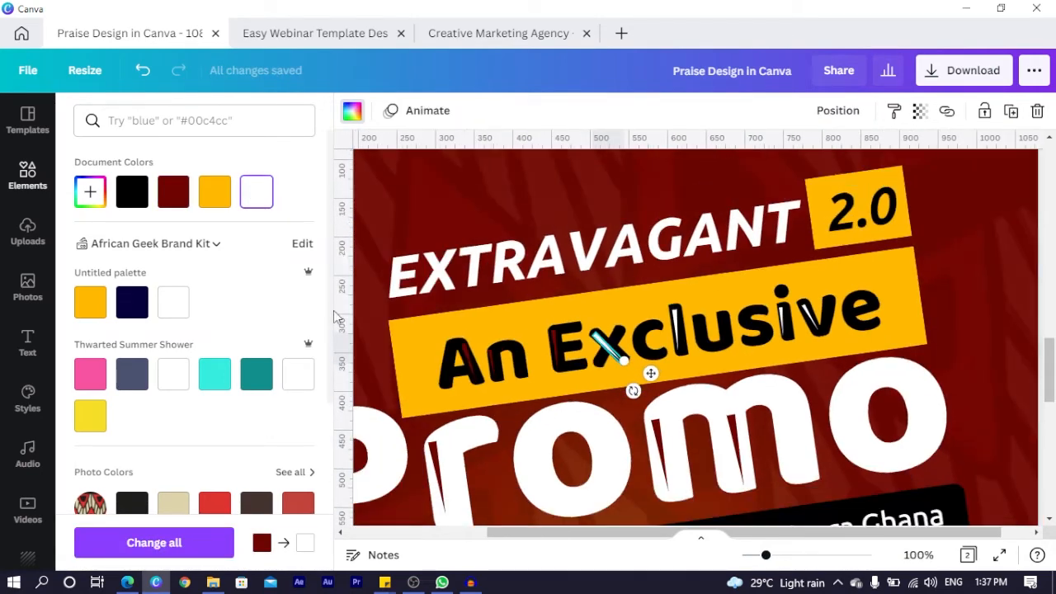
click(474, 373)
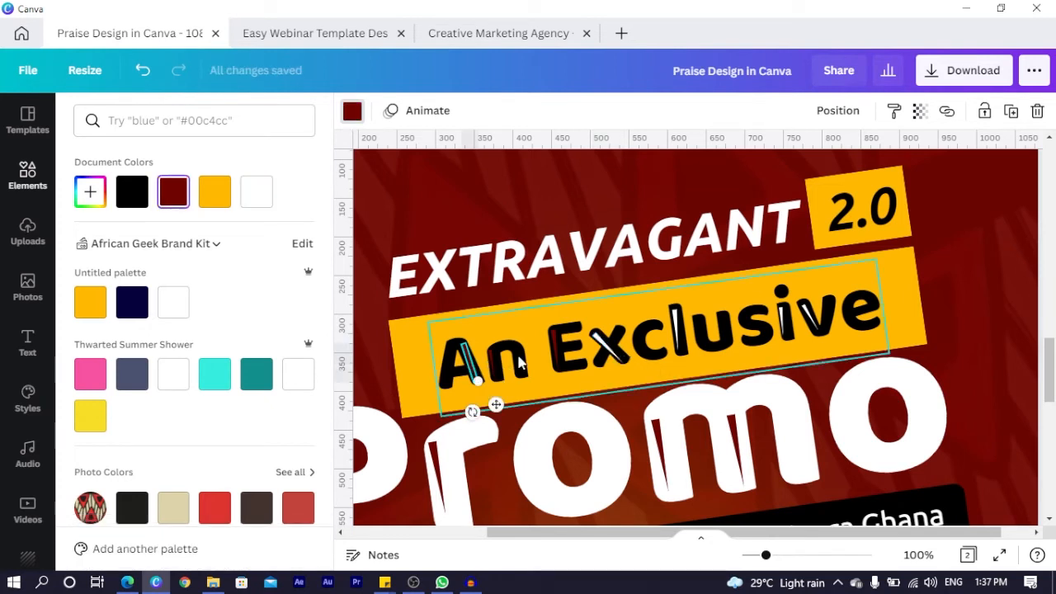
shift+click(559, 348)
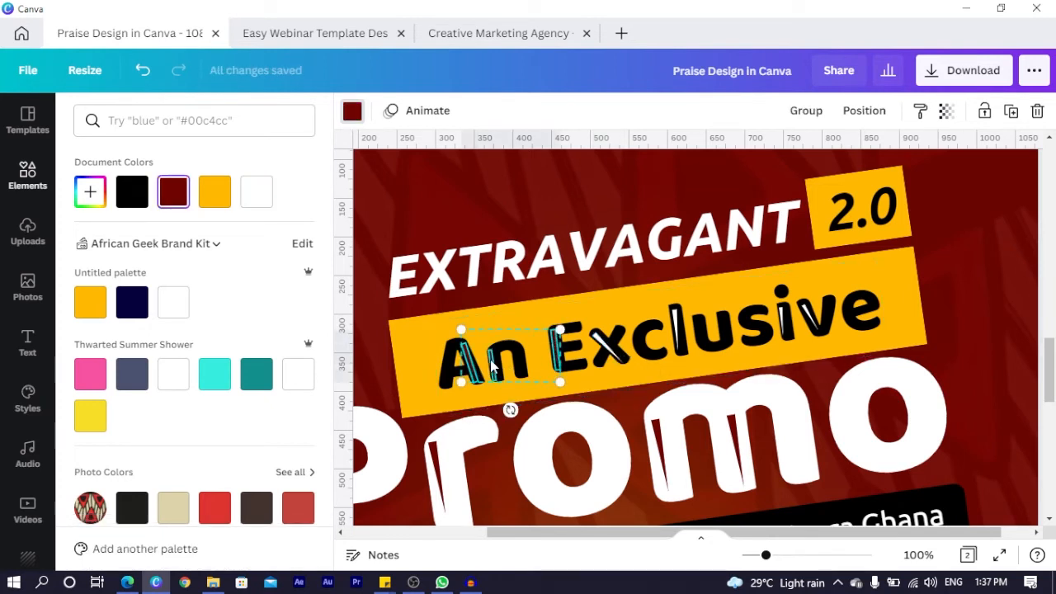
click(255, 192)
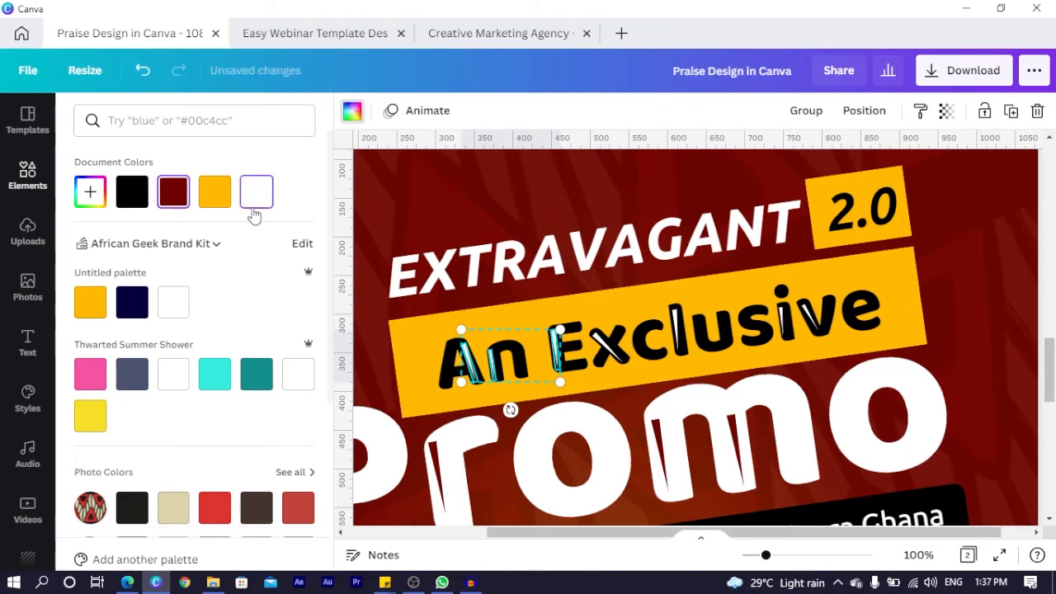
Step: Examine the curved white accent inside the o of the "Excess of" heading on page 1
scroll(458, 354, up, 1)
scroll(458, 354, up, 10)
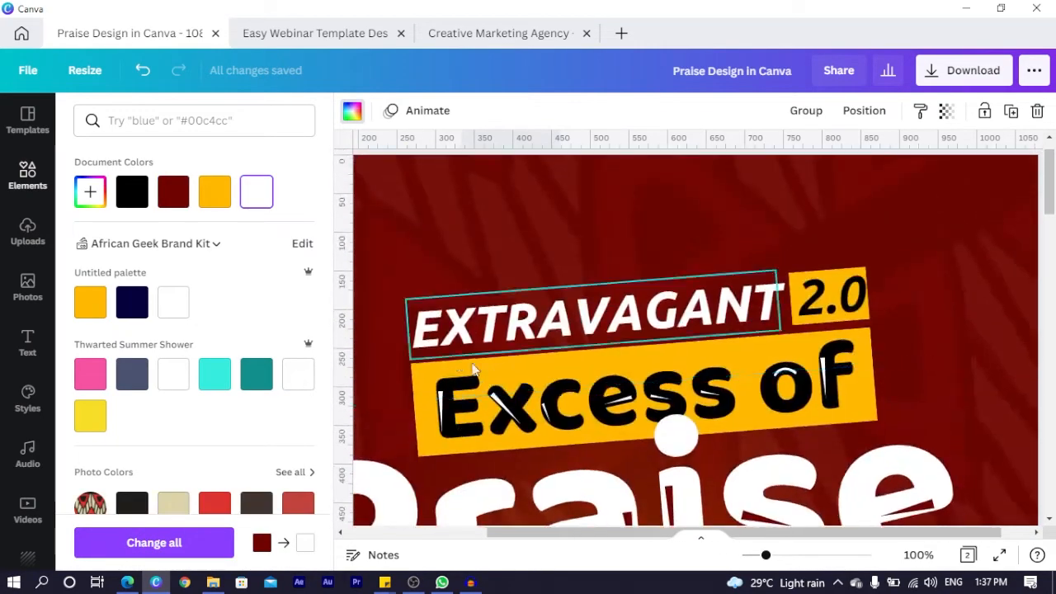
click(789, 370)
click(804, 323)
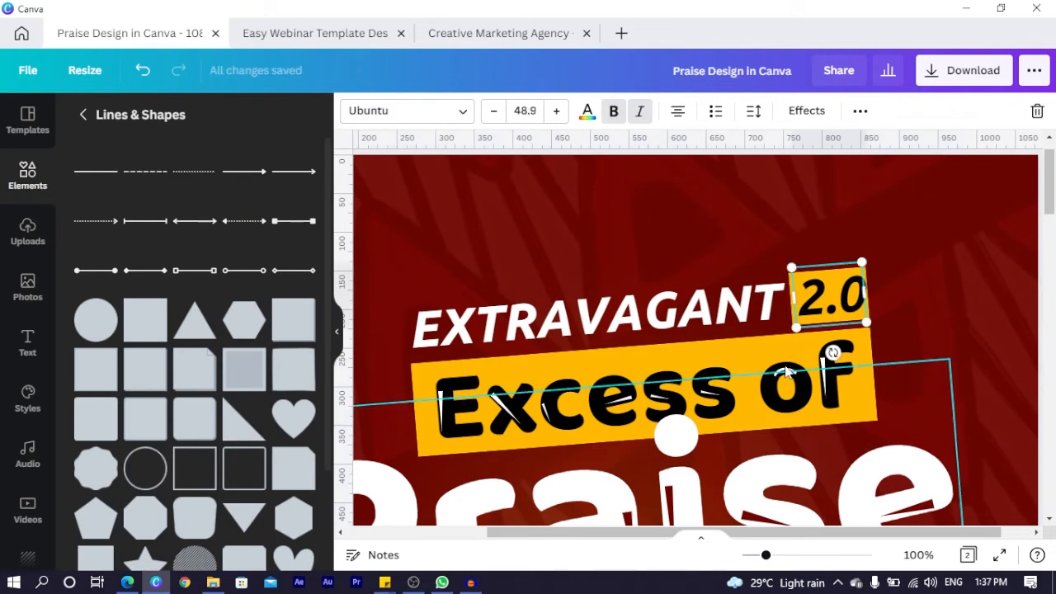
click(785, 371)
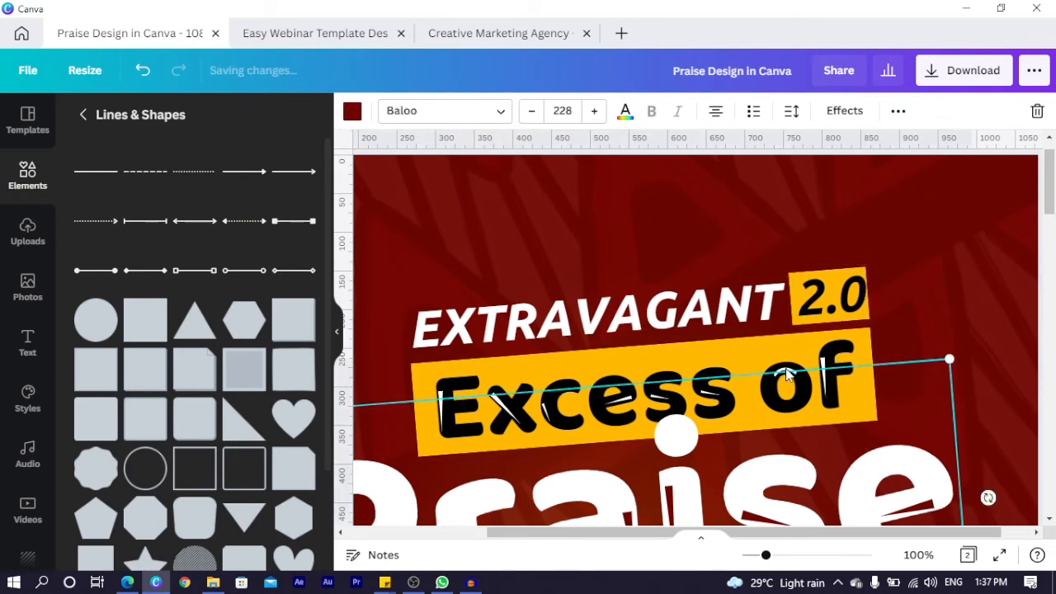
scroll(794, 381, down, 10)
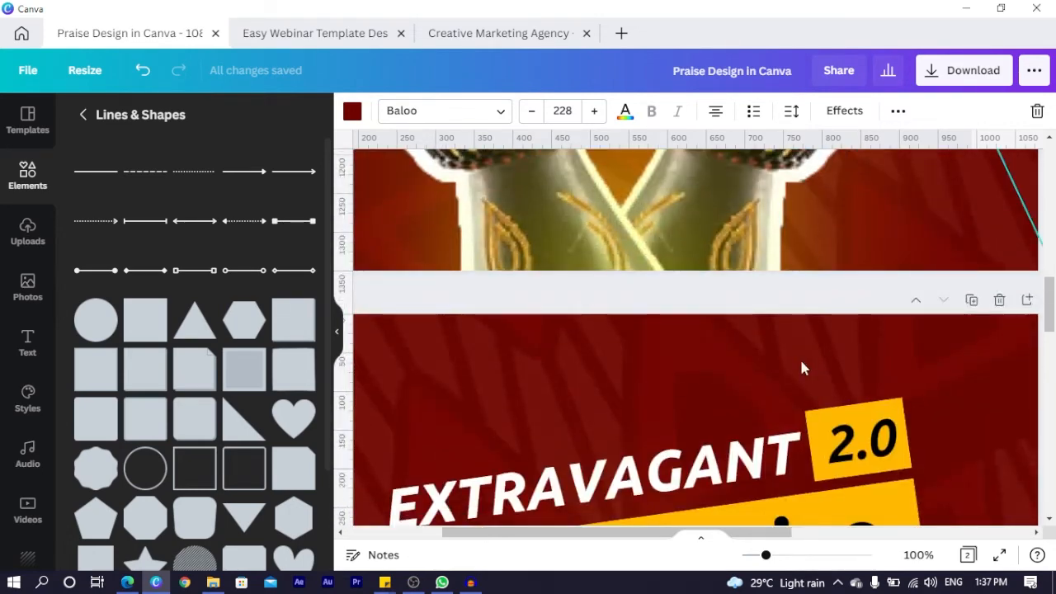
scroll(799, 363, down, 5)
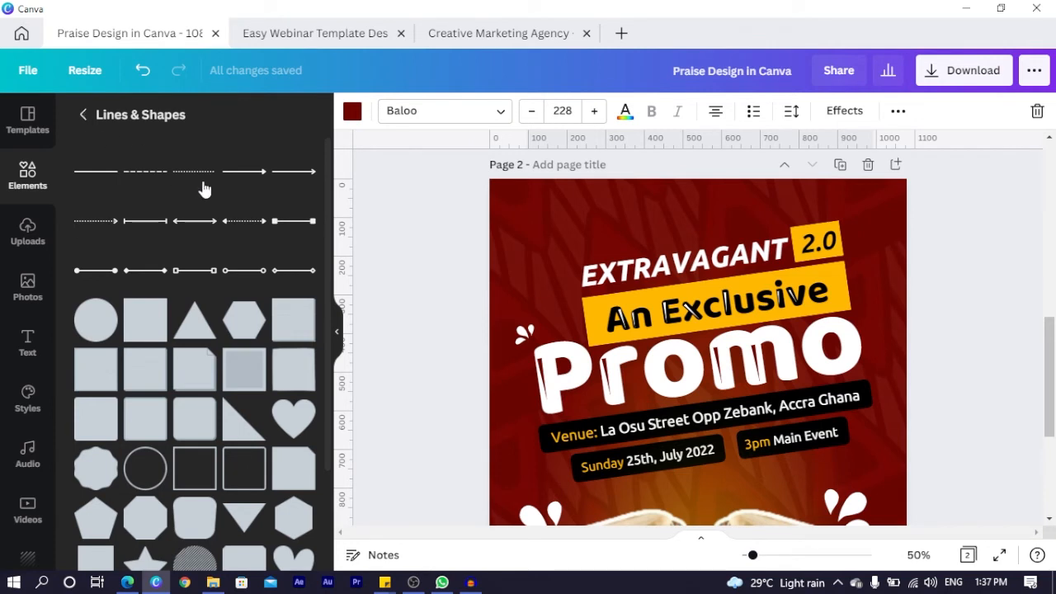
Step: Search the elements library for "CURVE" and browse the results for a curved accent shape
click(82, 115)
click(198, 124)
text(CU)
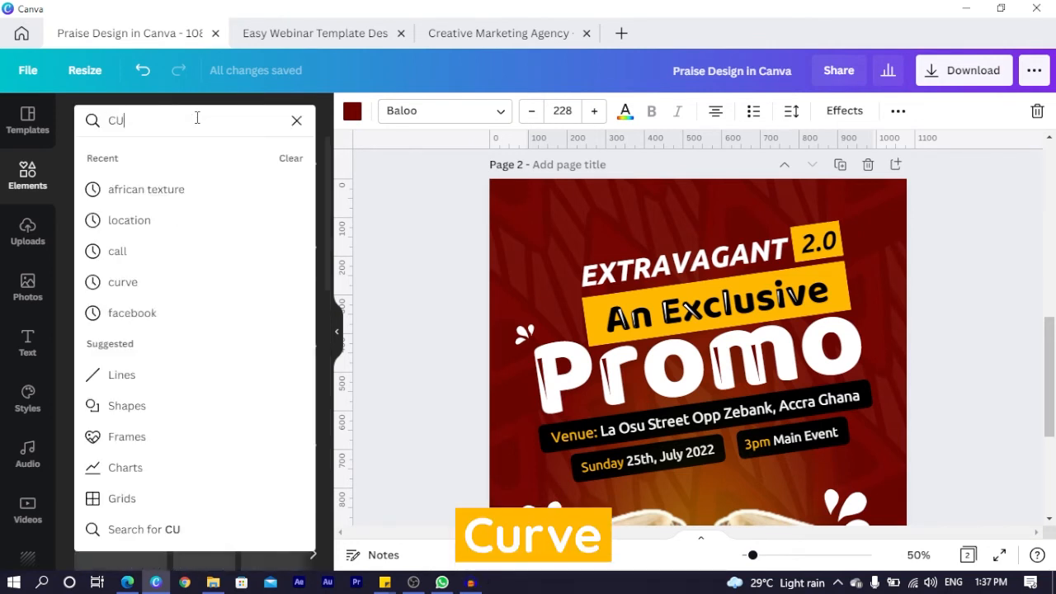
text(RVE)
key(Return)
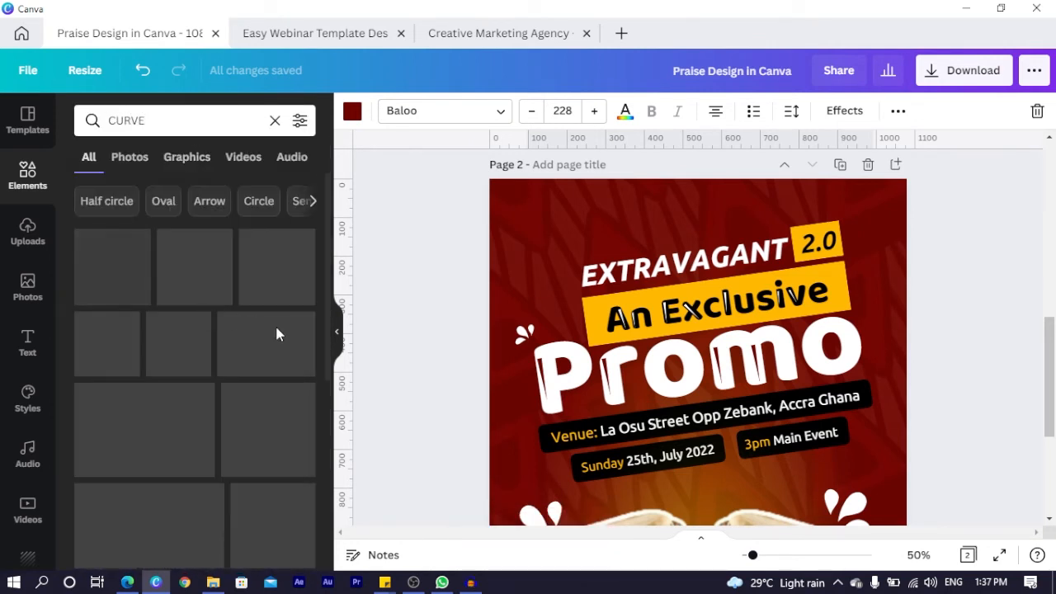
scroll(198, 387, down, 4)
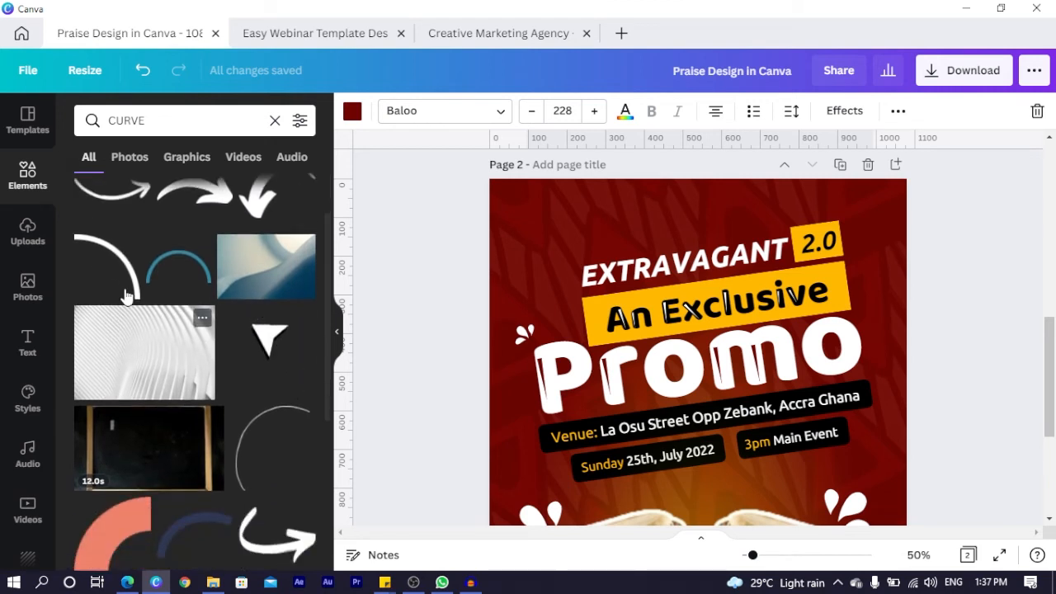